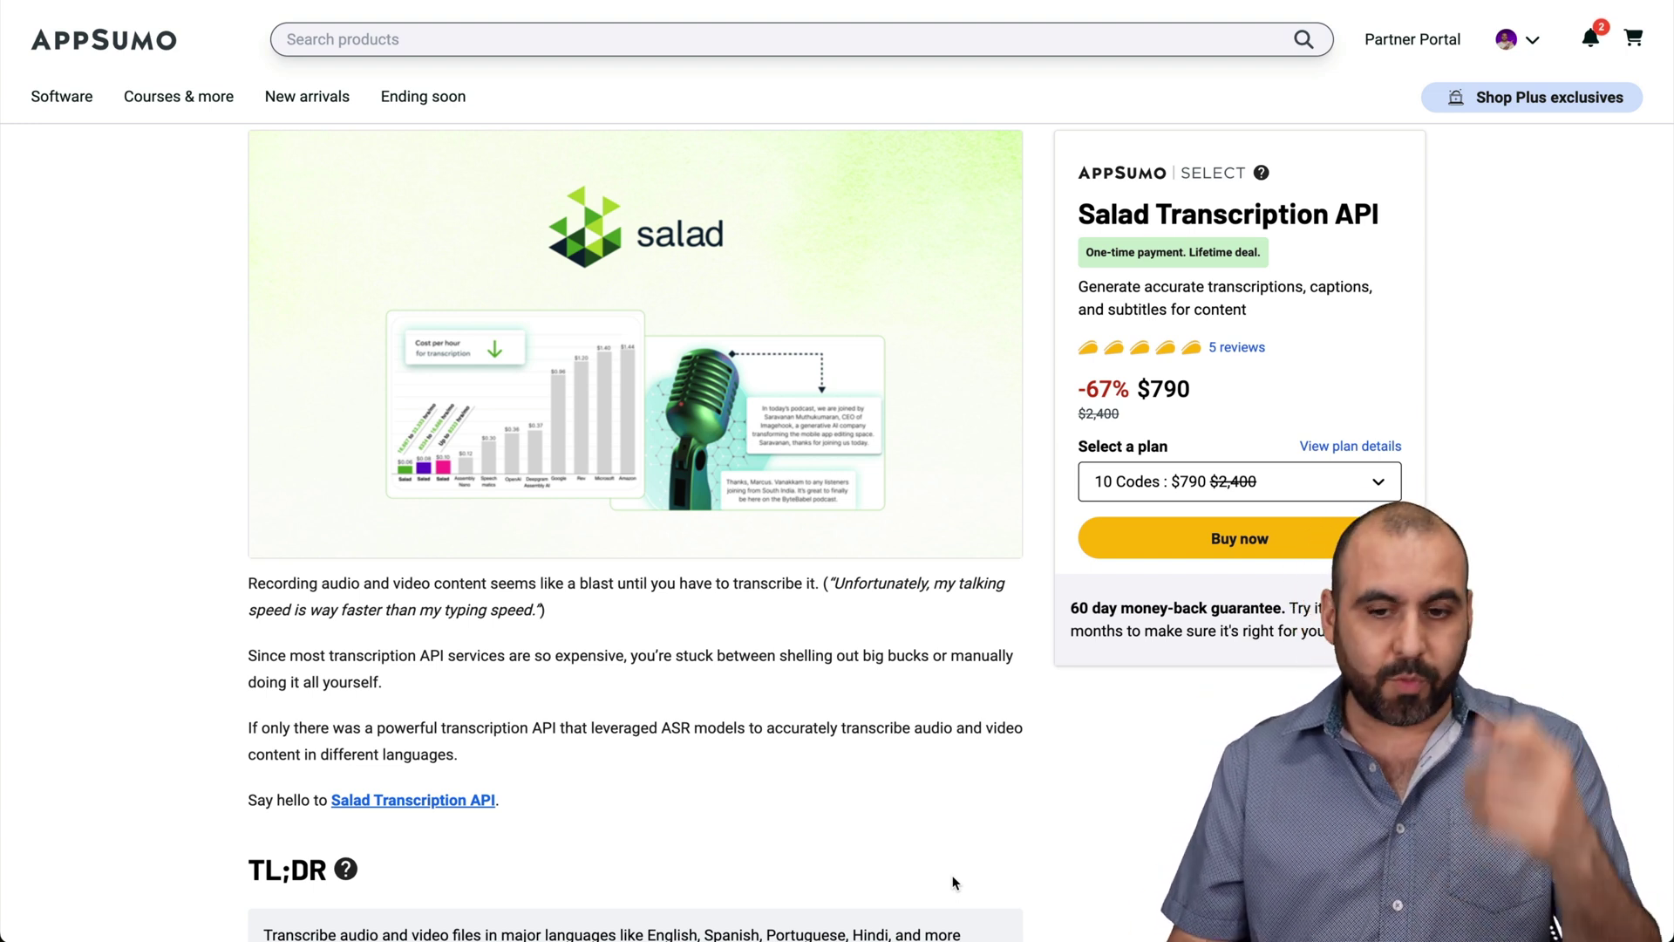
# Open the Salad Transcription API deal's Select a plan dropdown, currently on 10 Codes
pyautogui.click(1277, 491)
# Choose the 1 Code $79 plan and highlight 'audio' in the plan features
pyautogui.click(1125, 526)
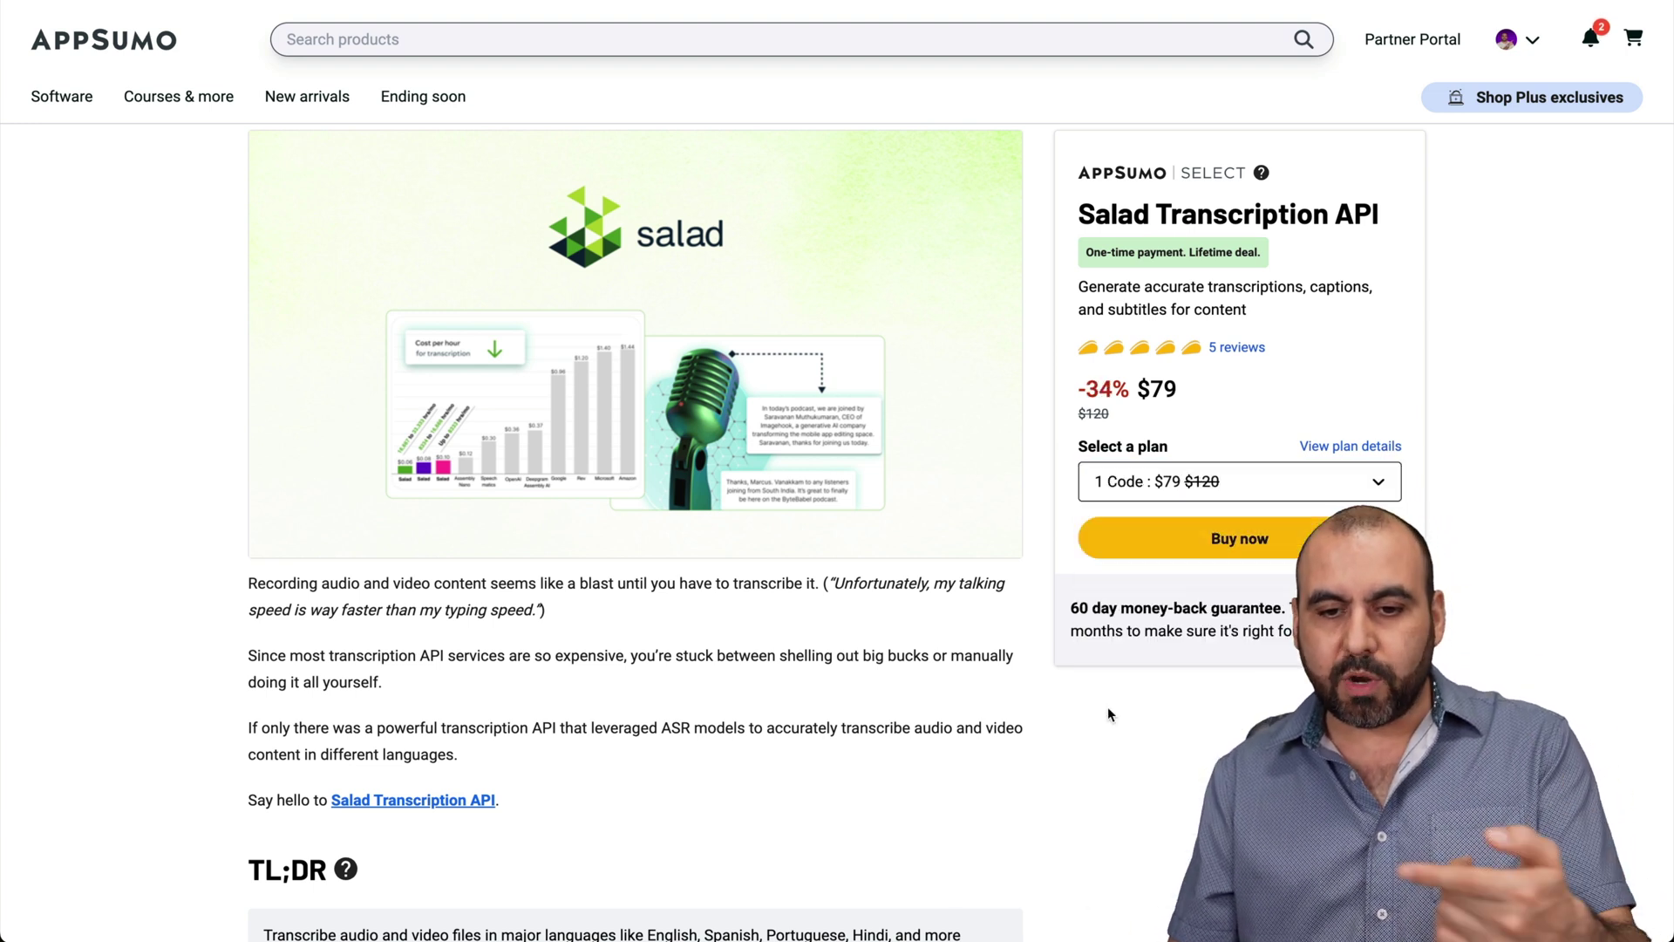
pyautogui.scroll(-20, 1112, 761)
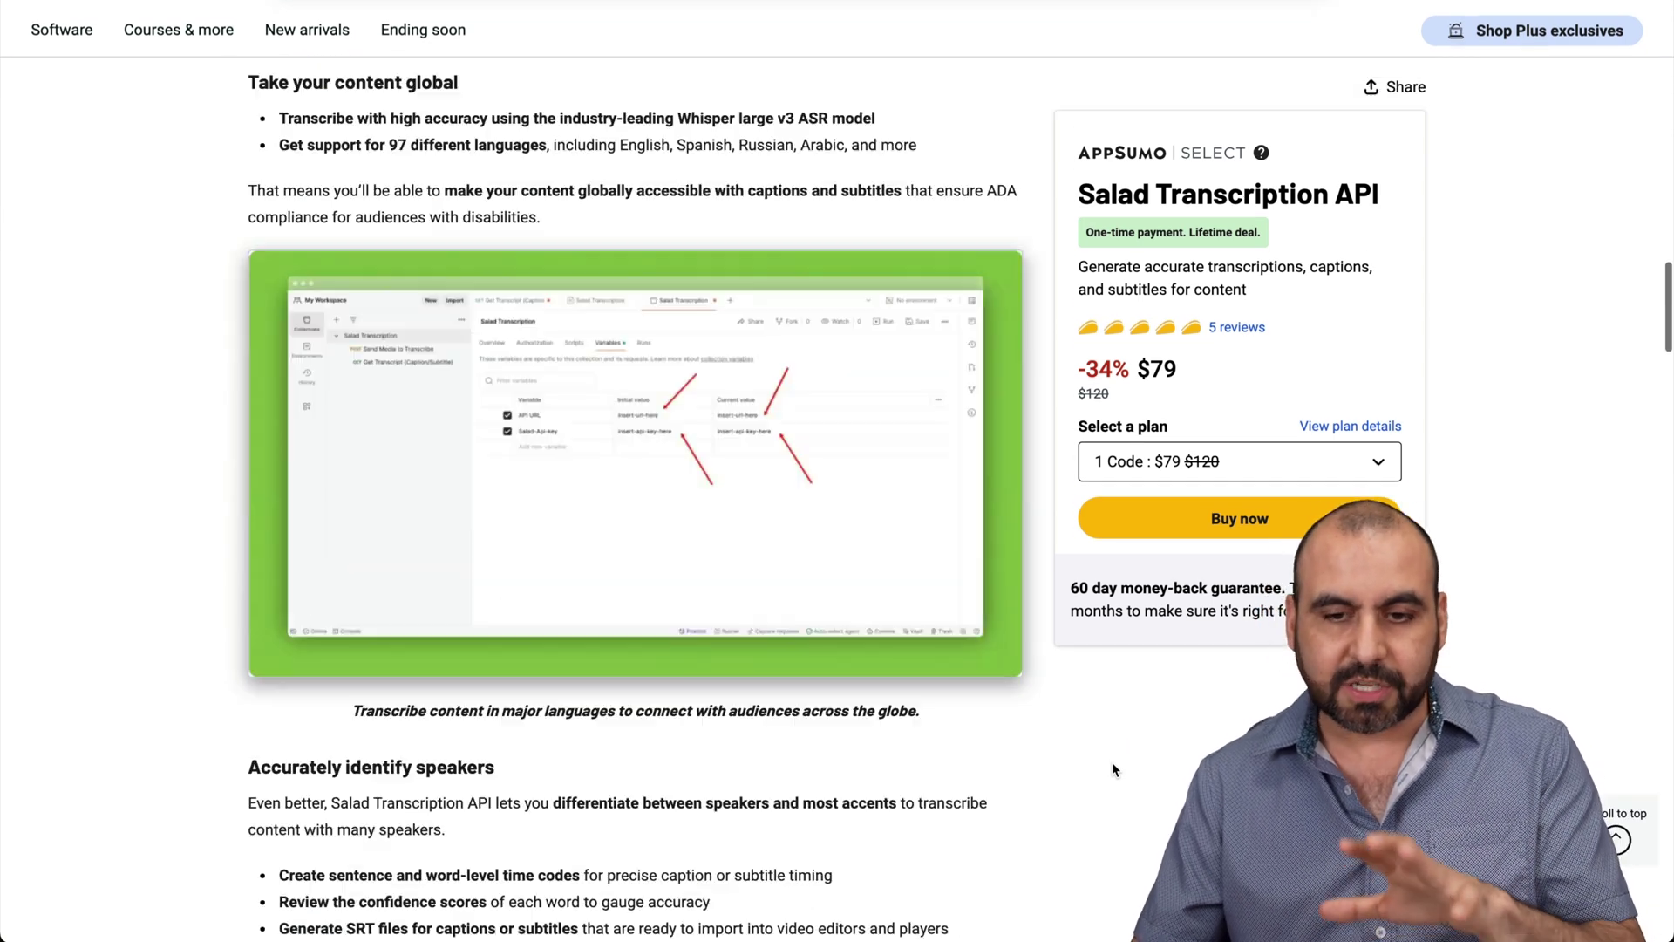
pyautogui.scroll(-2, 1112, 761)
pyautogui.scroll(1, 1112, 762)
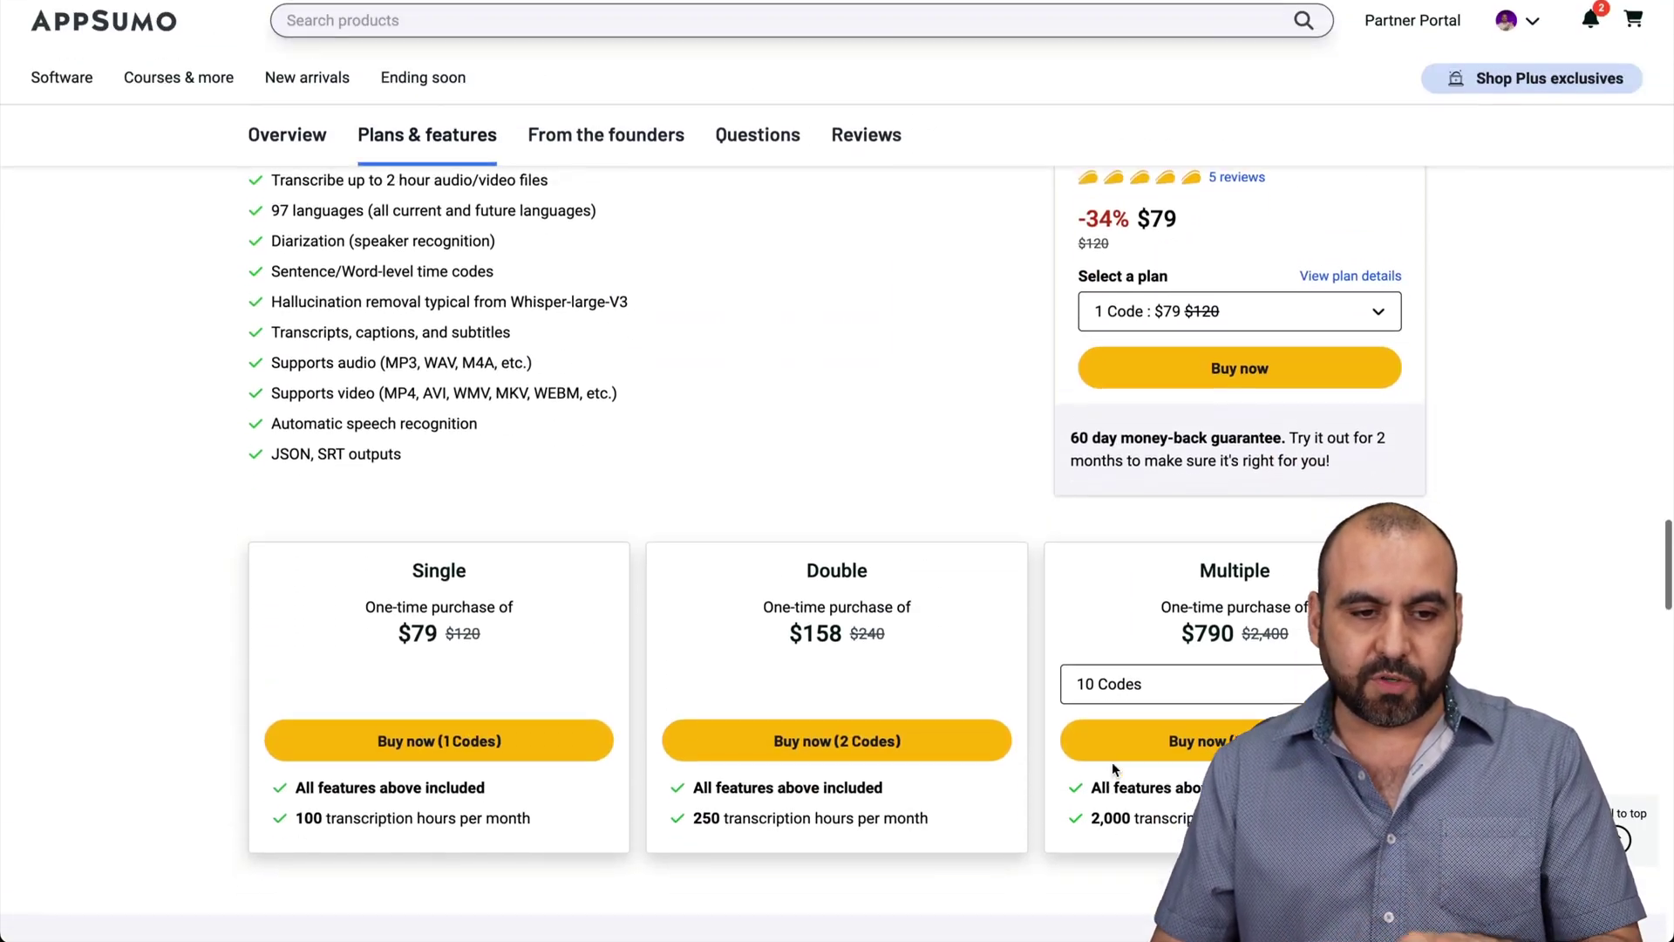
pyautogui.doubleClick(357, 354)
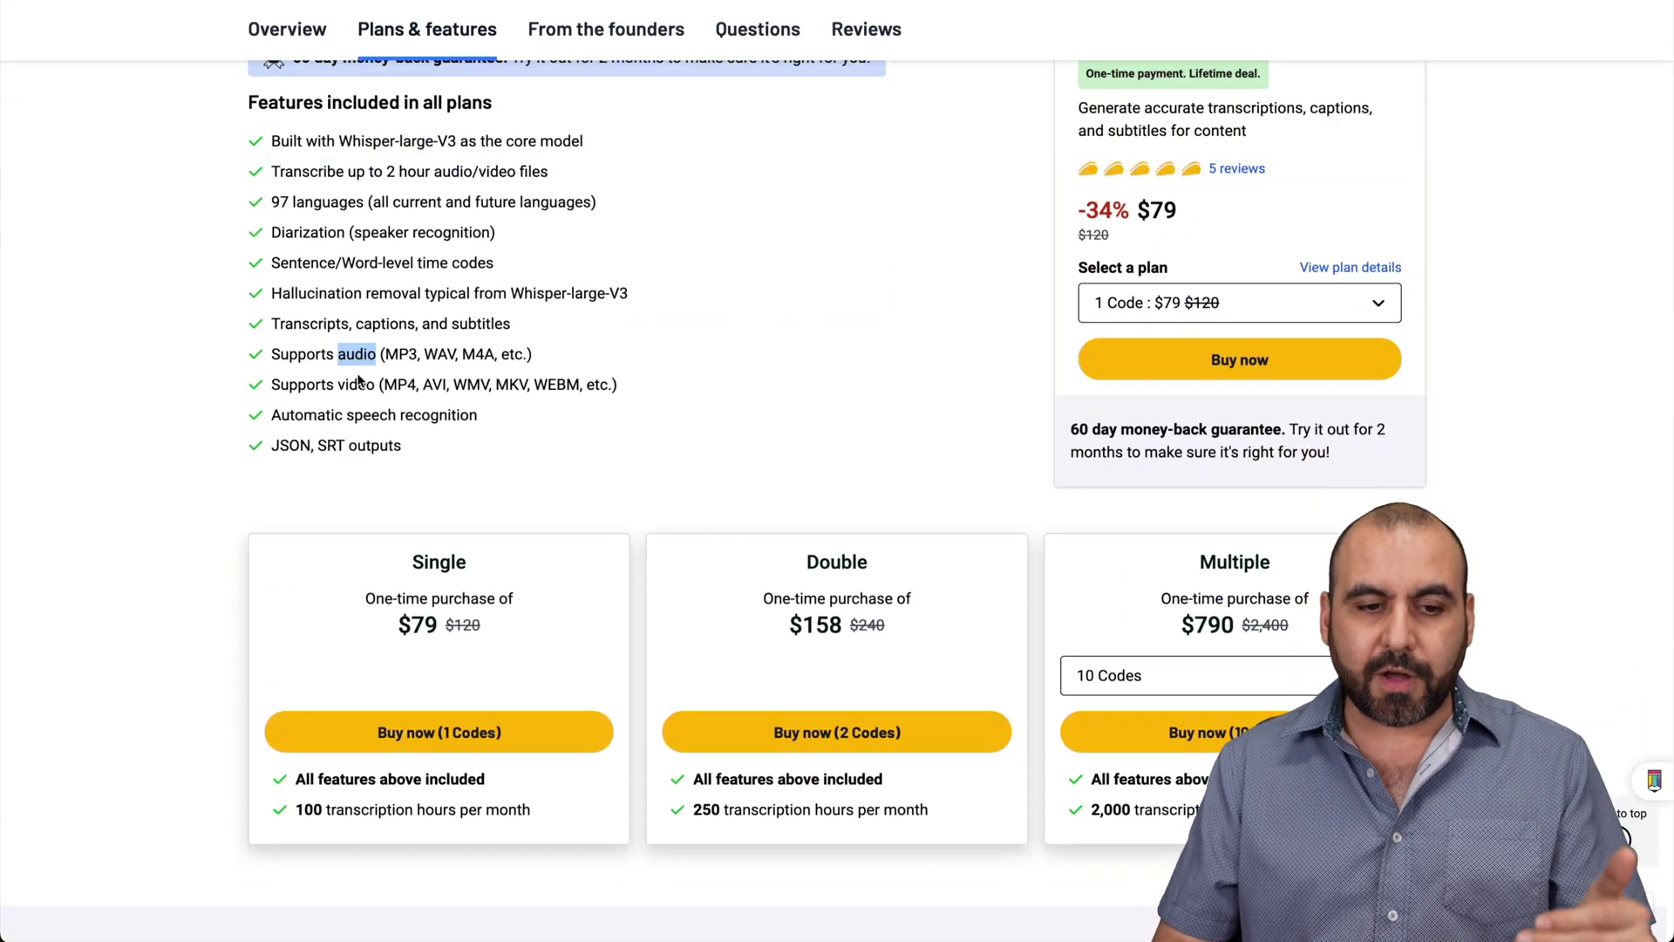
pyautogui.click(462, 393)
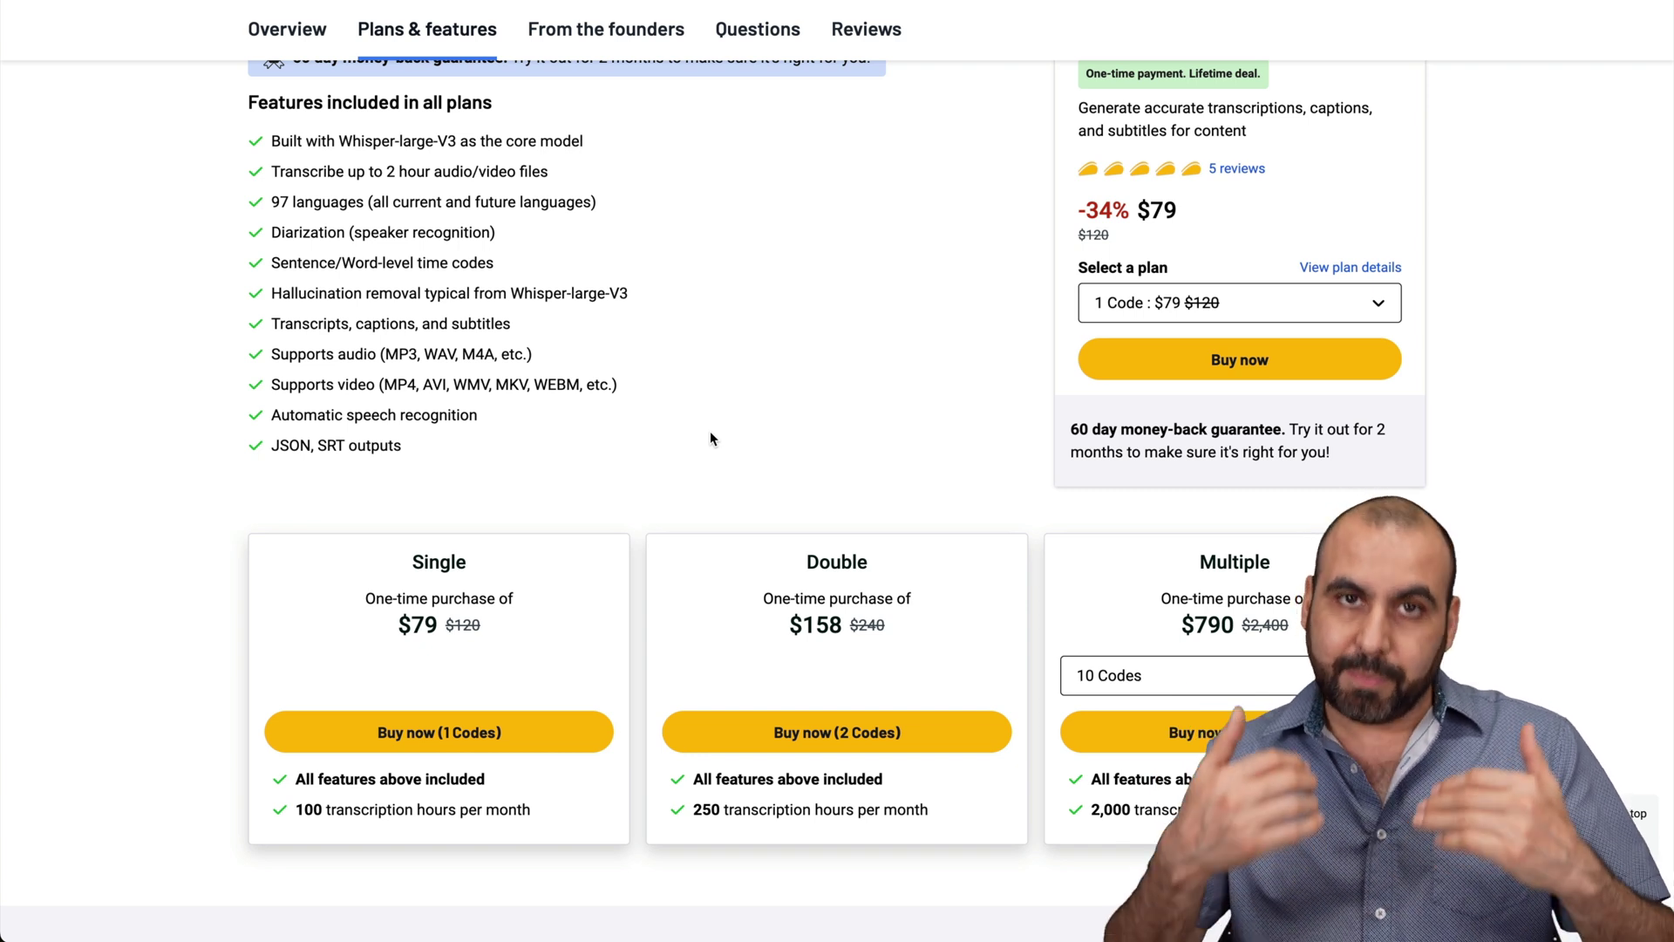
# Compare the 100 and 2,000 transcription hours per month tiers, keeping Multiple at 10 Codes
pyautogui.scroll(-2, 710, 431)
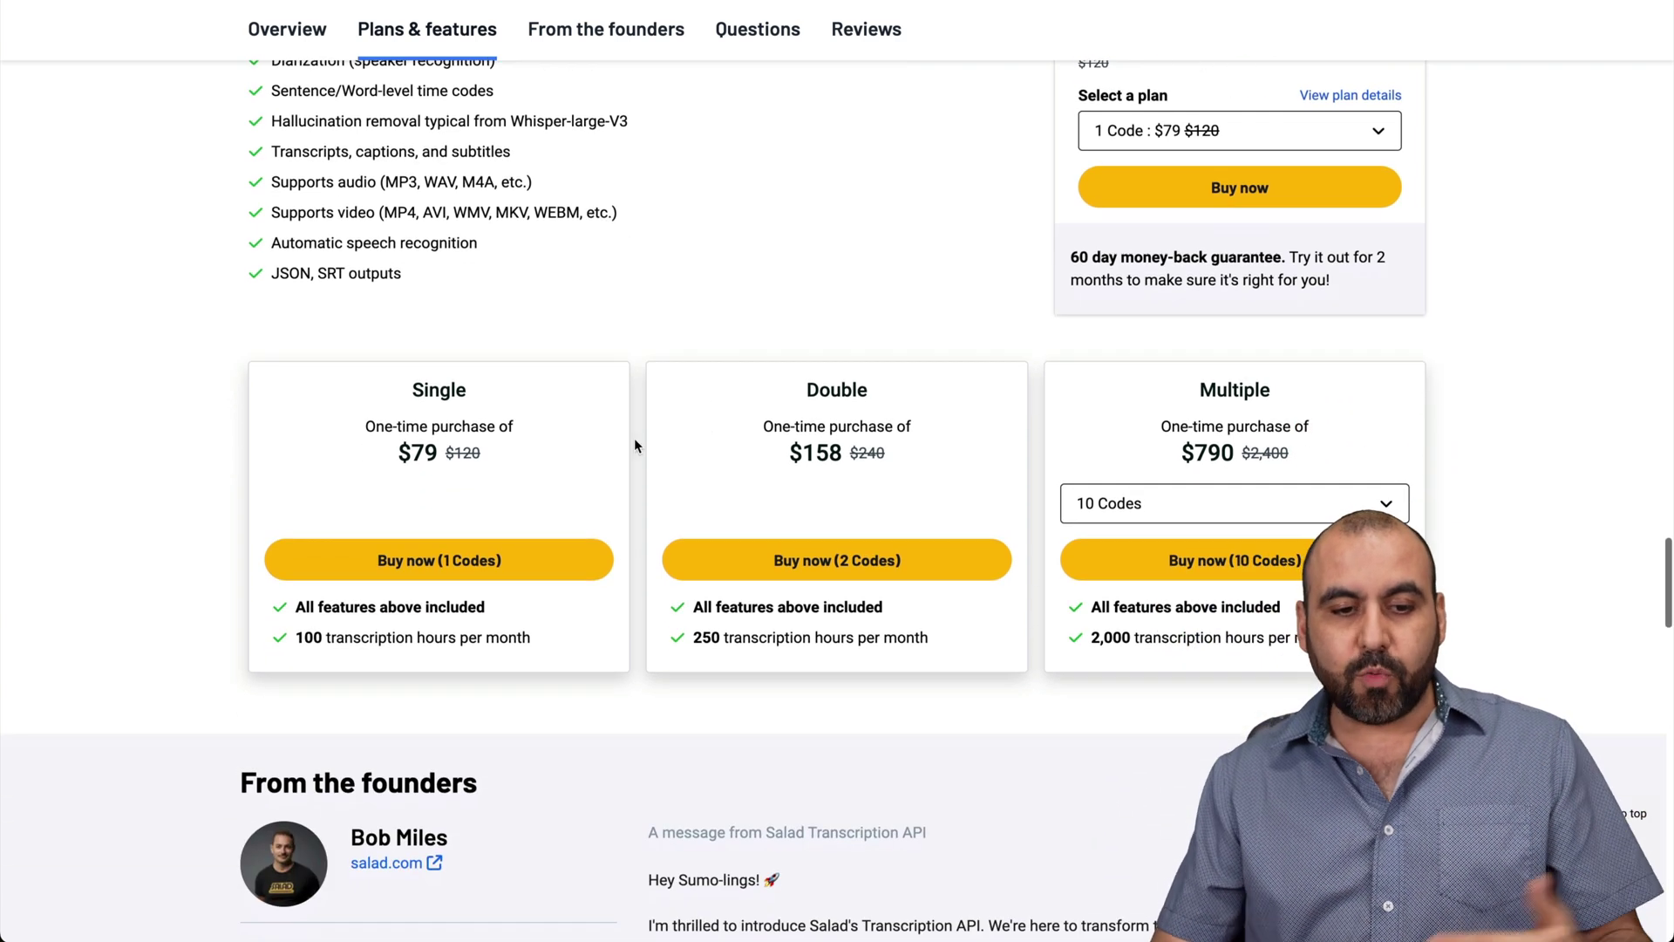
pyautogui.moveTo(291, 637); pyautogui.dragTo(527, 636)
pyautogui.click(528, 633)
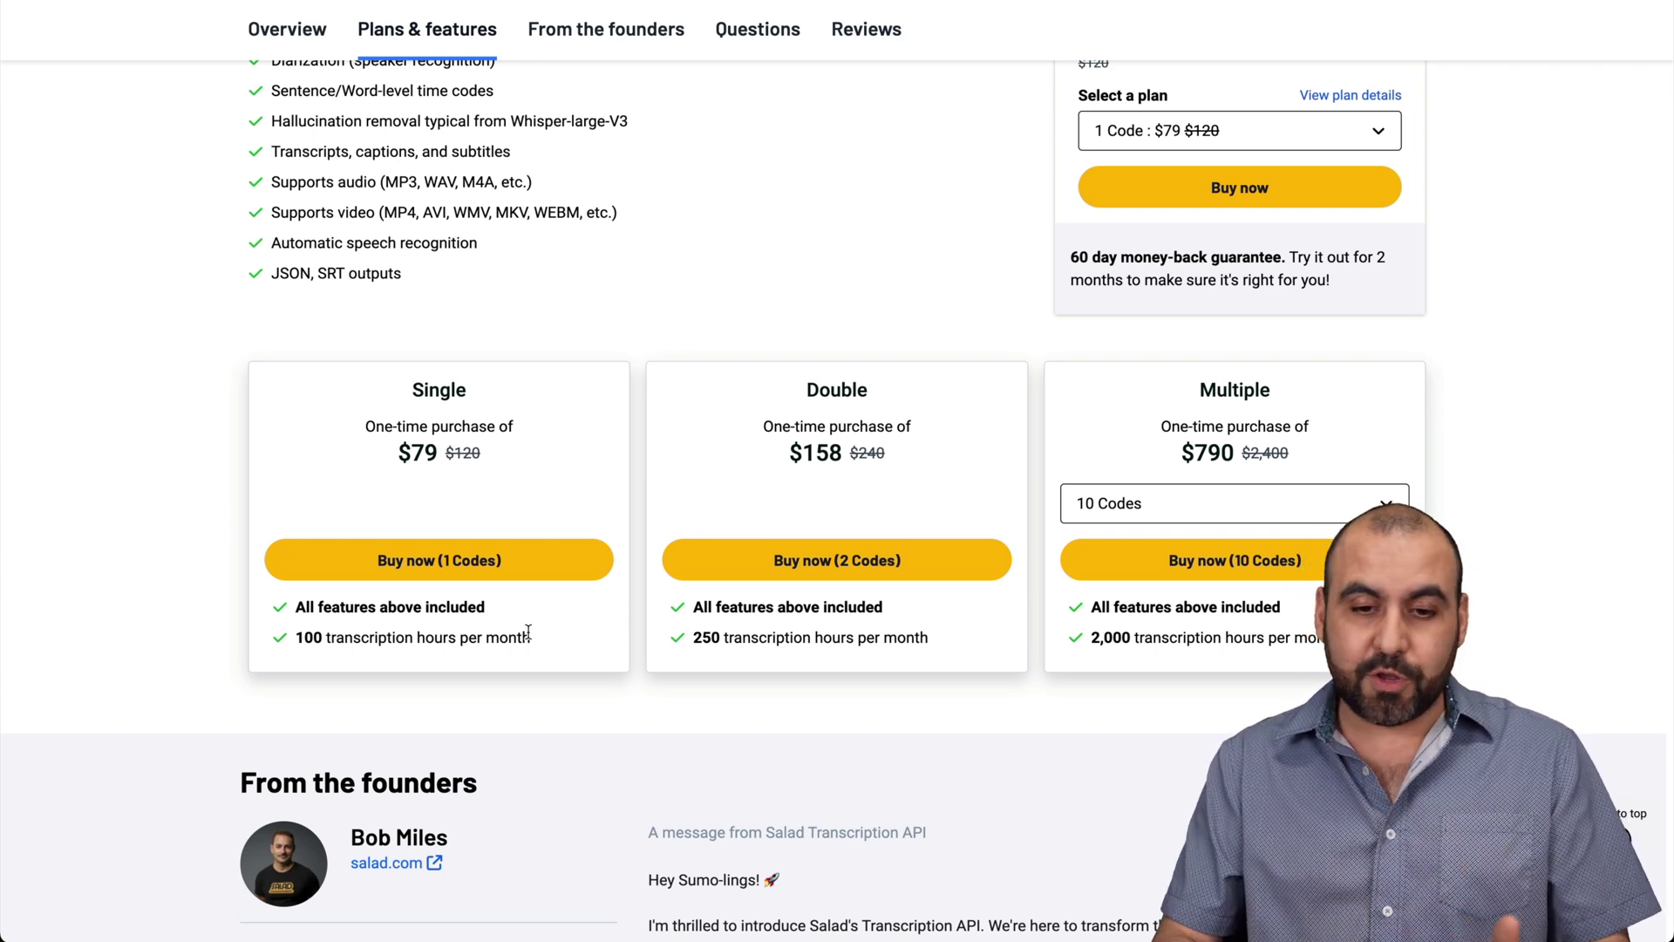
pyautogui.click(1164, 496)
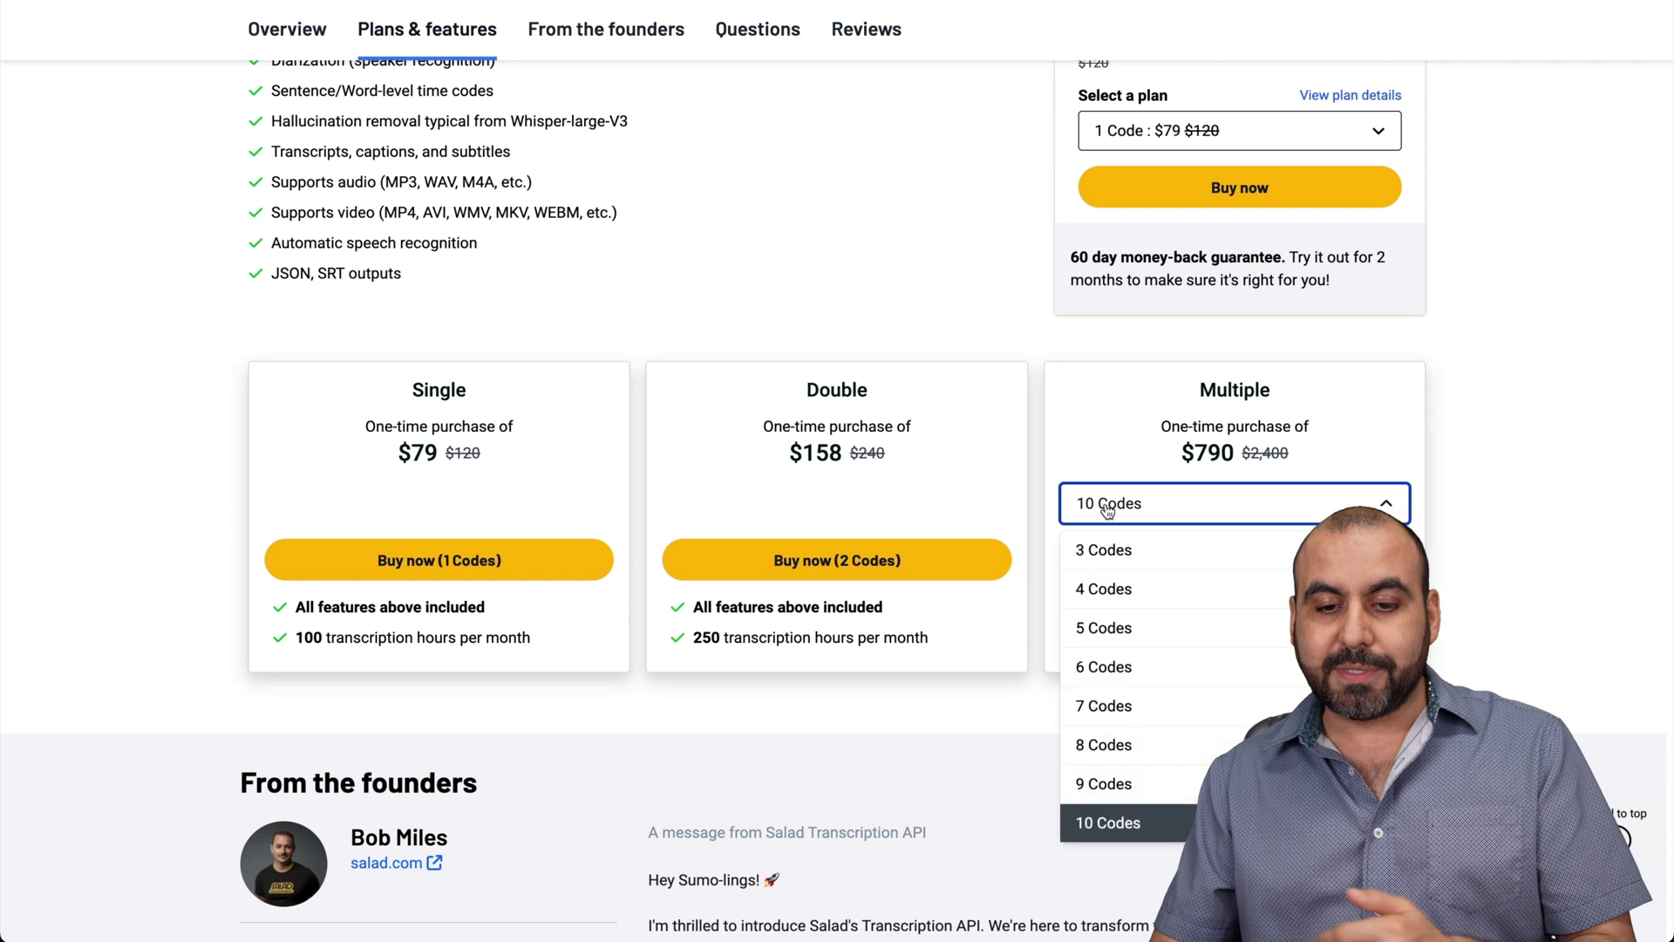
pyautogui.click(1002, 673)
pyautogui.moveTo(1086, 646); pyautogui.dragTo(1291, 642)
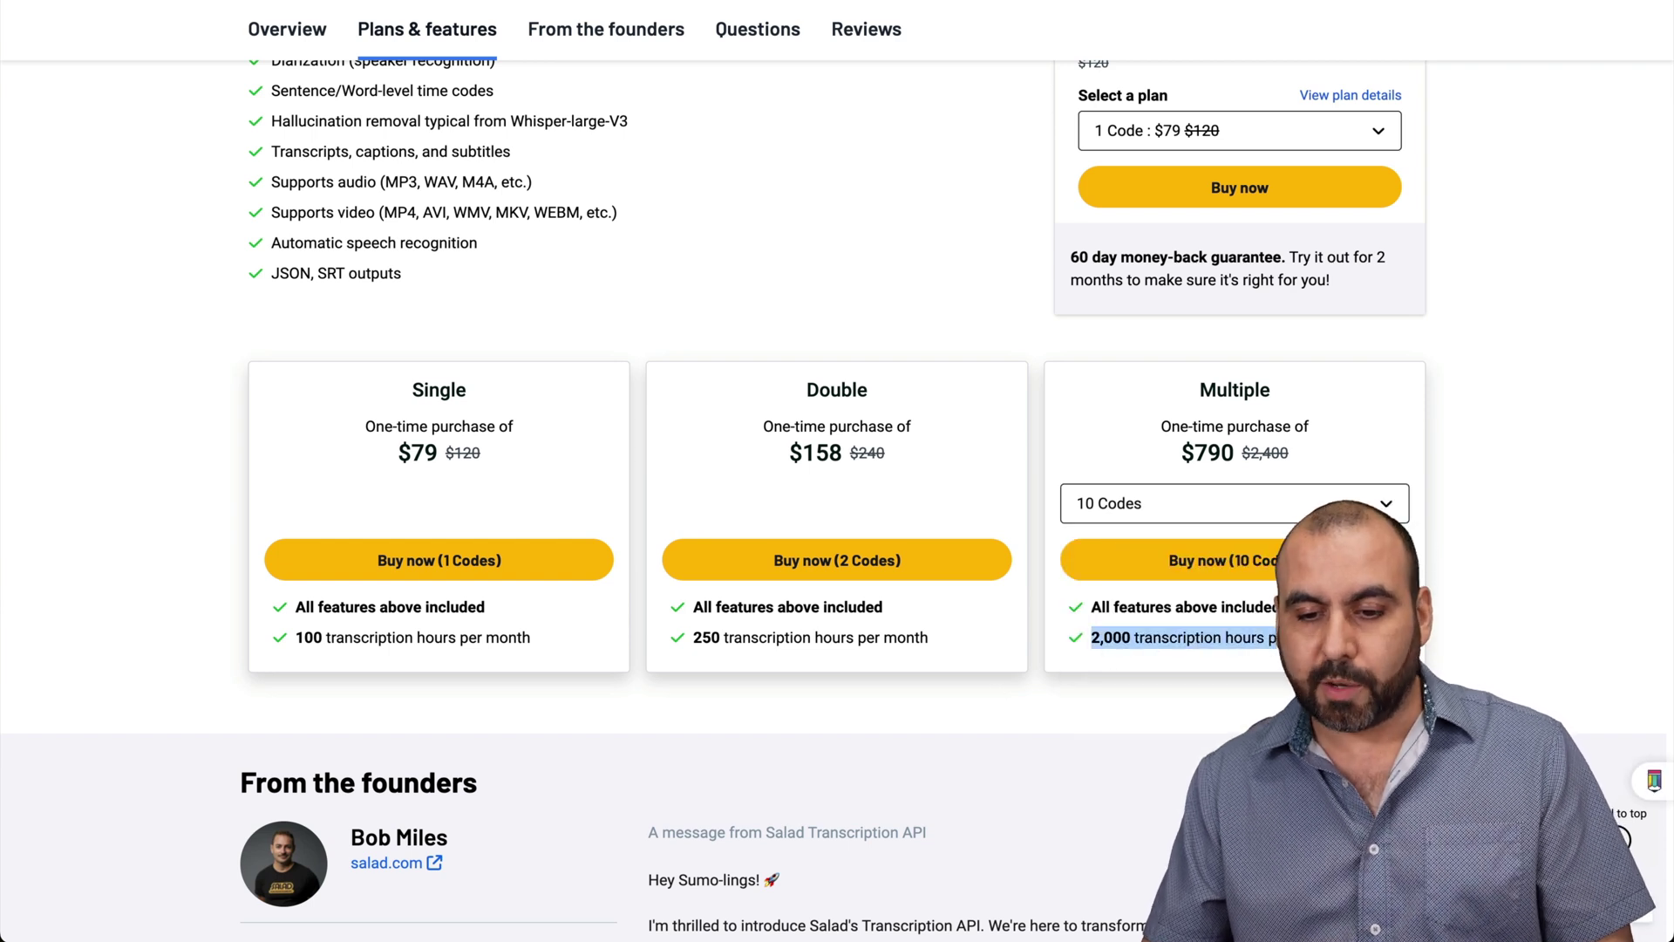
pyautogui.click(1254, 711)
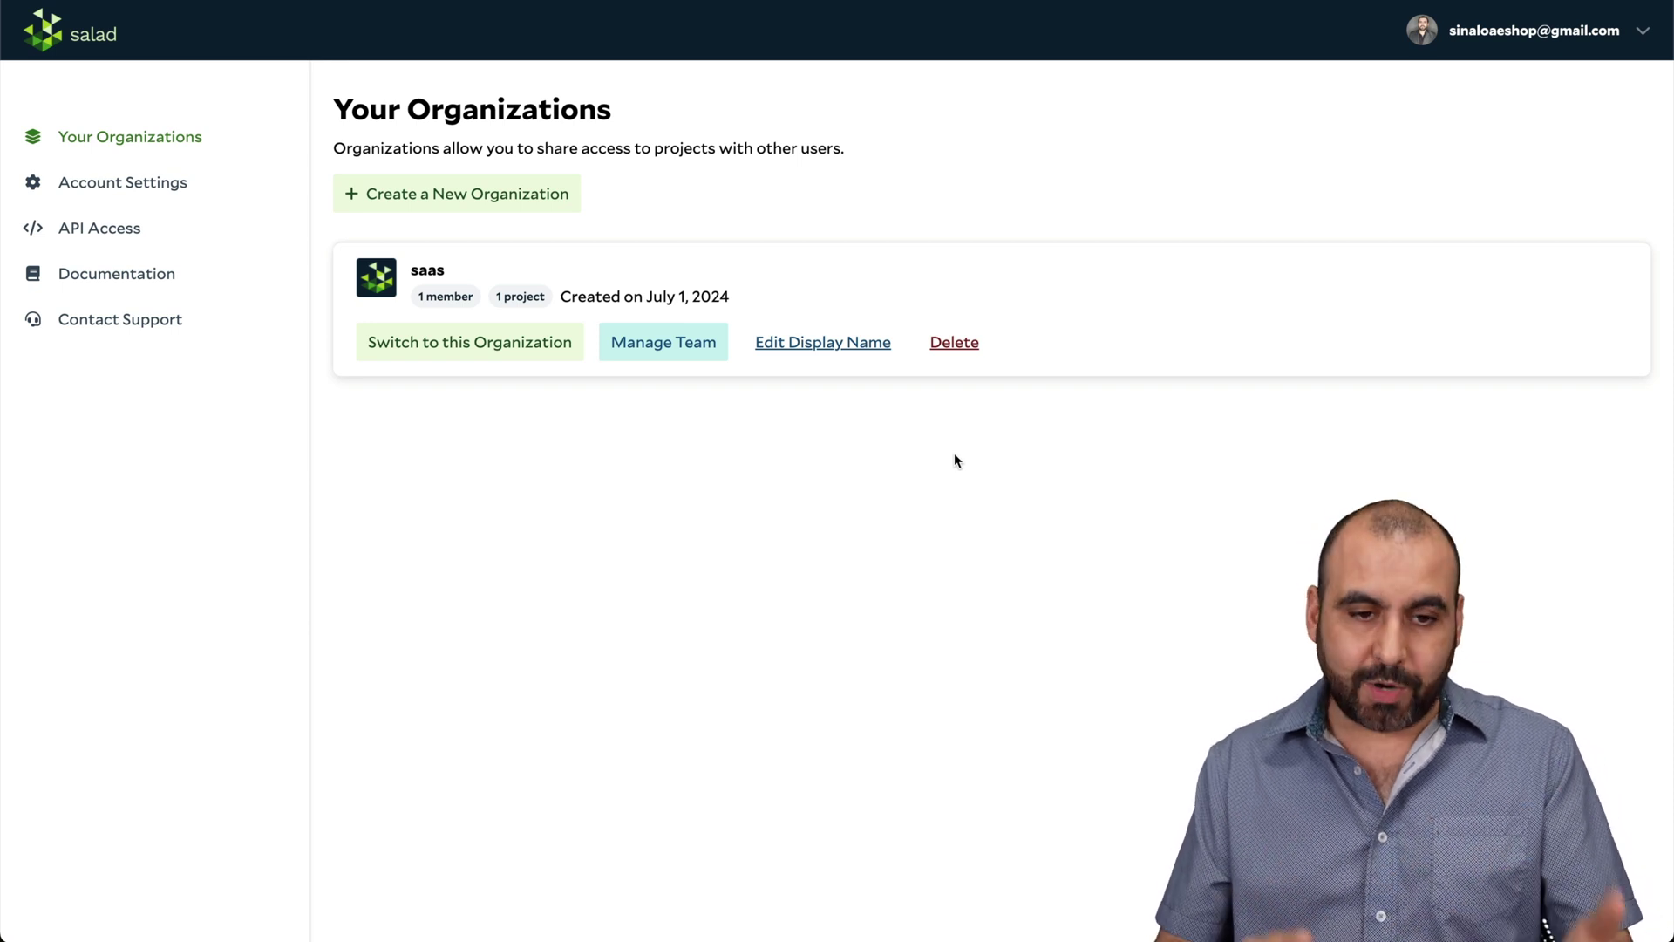
# Open Salad's API Access page showing the account's API key
pyautogui.click(124, 224)
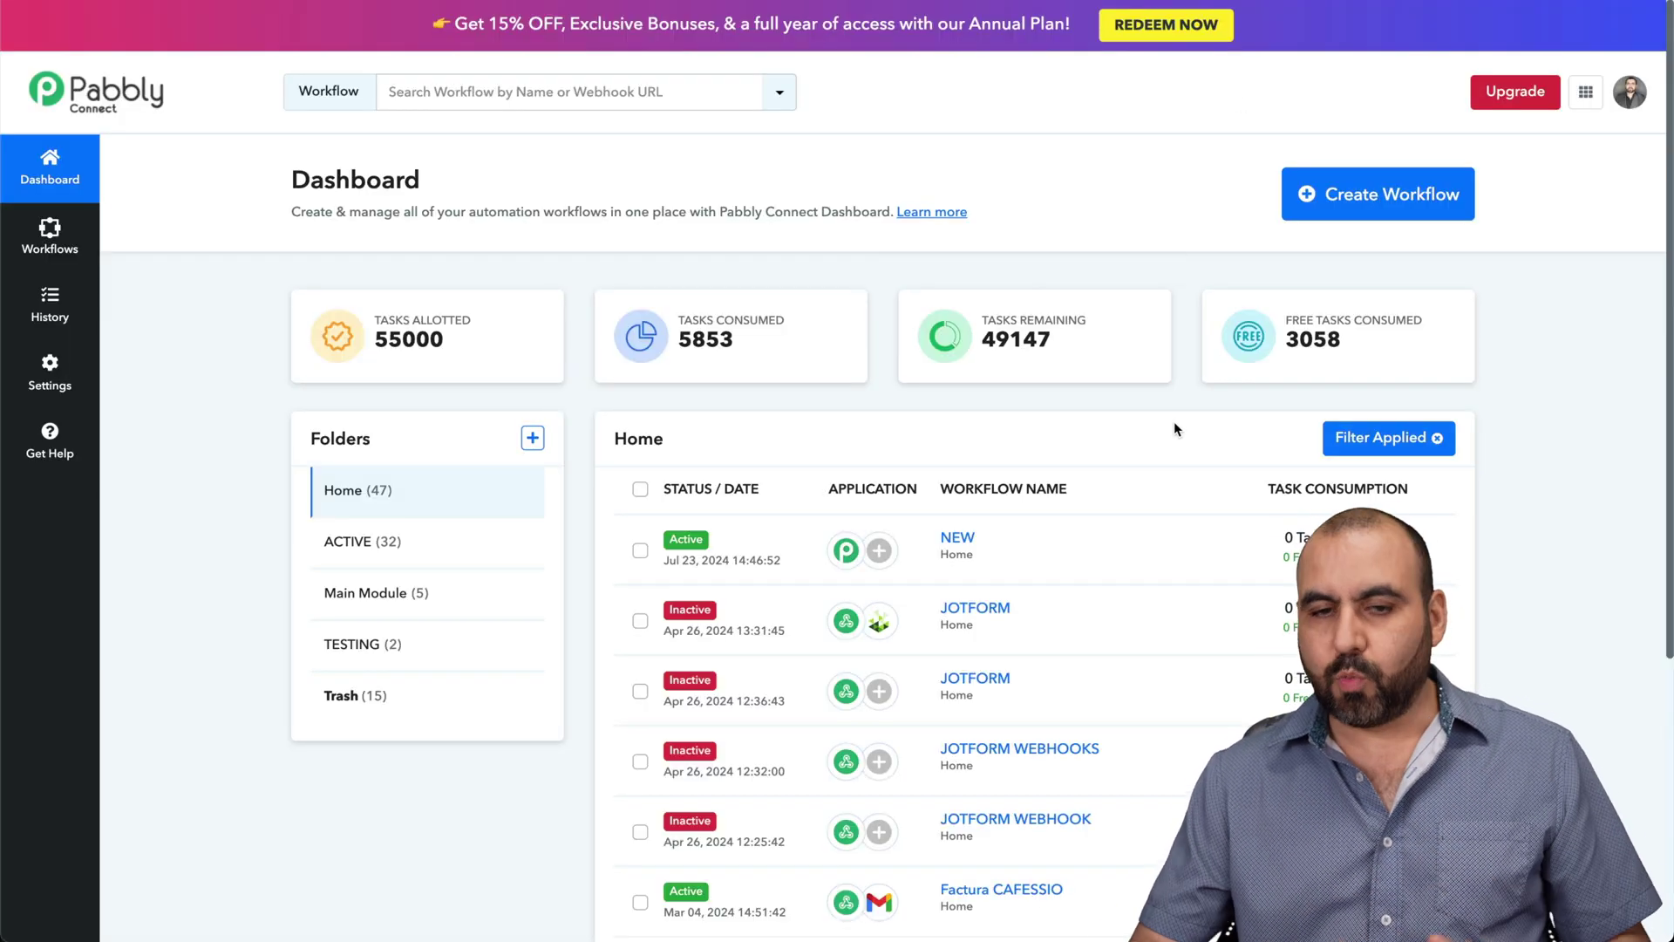
# Create a new workflow named 'salad'
pyautogui.click(1439, 177)
pyautogui.write('salad')
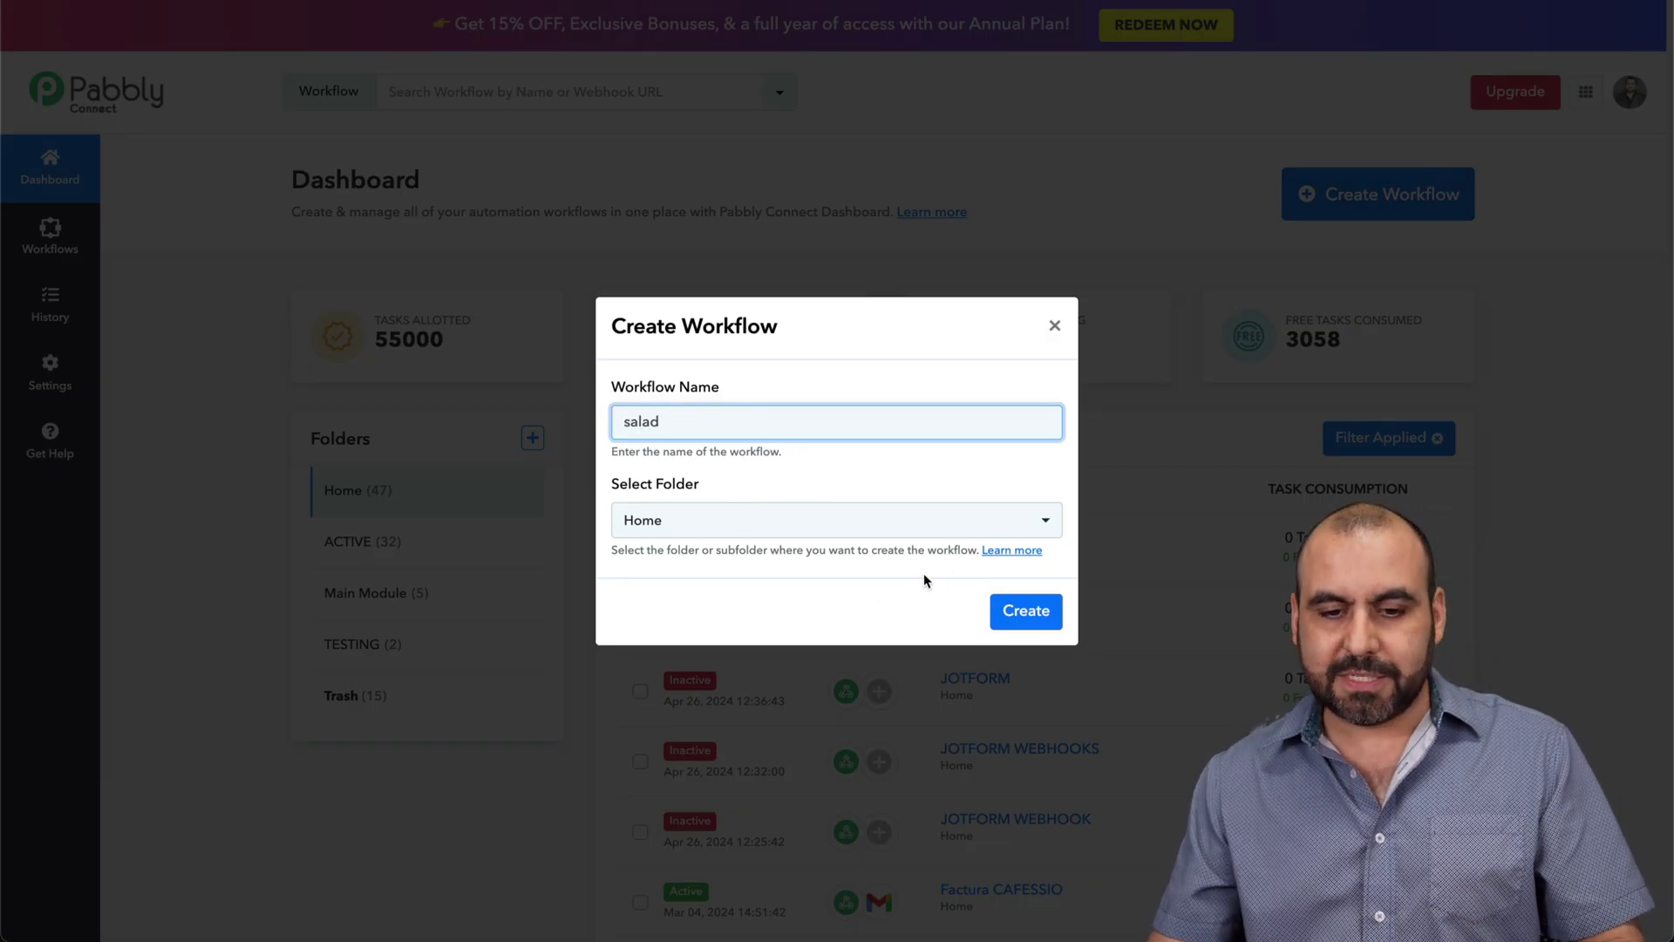
pyautogui.click(1014, 602)
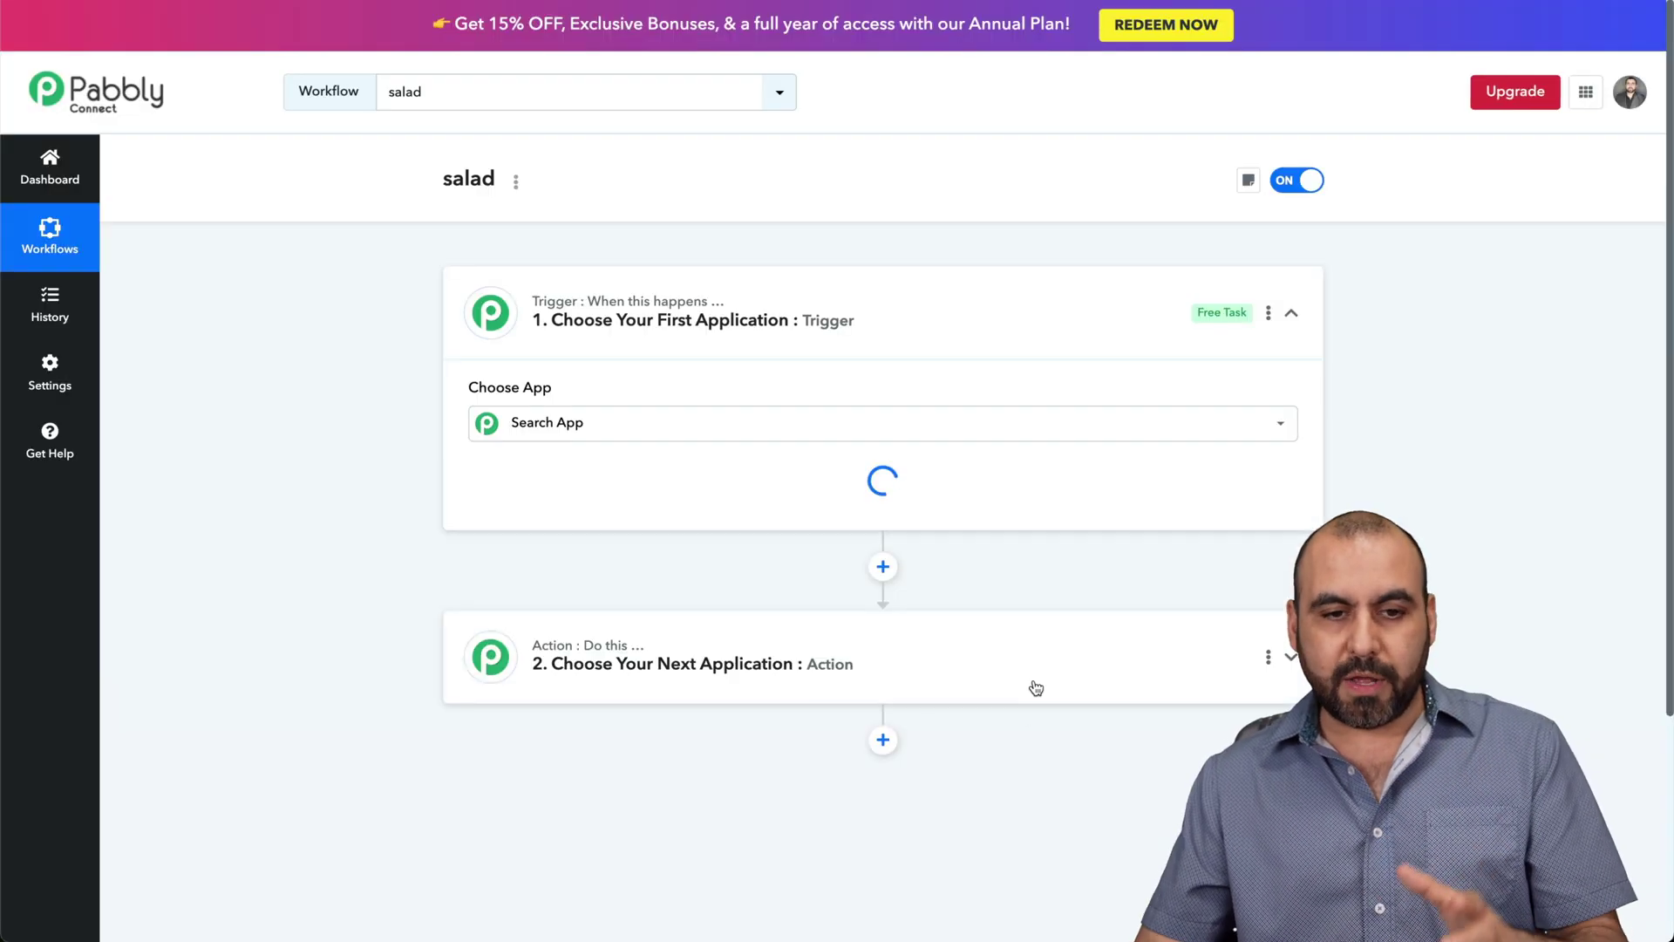
# Expand the Action step's Choose App grid
pyautogui.scroll(-1, 1017, 729)
pyautogui.scroll(-3, 1017, 724)
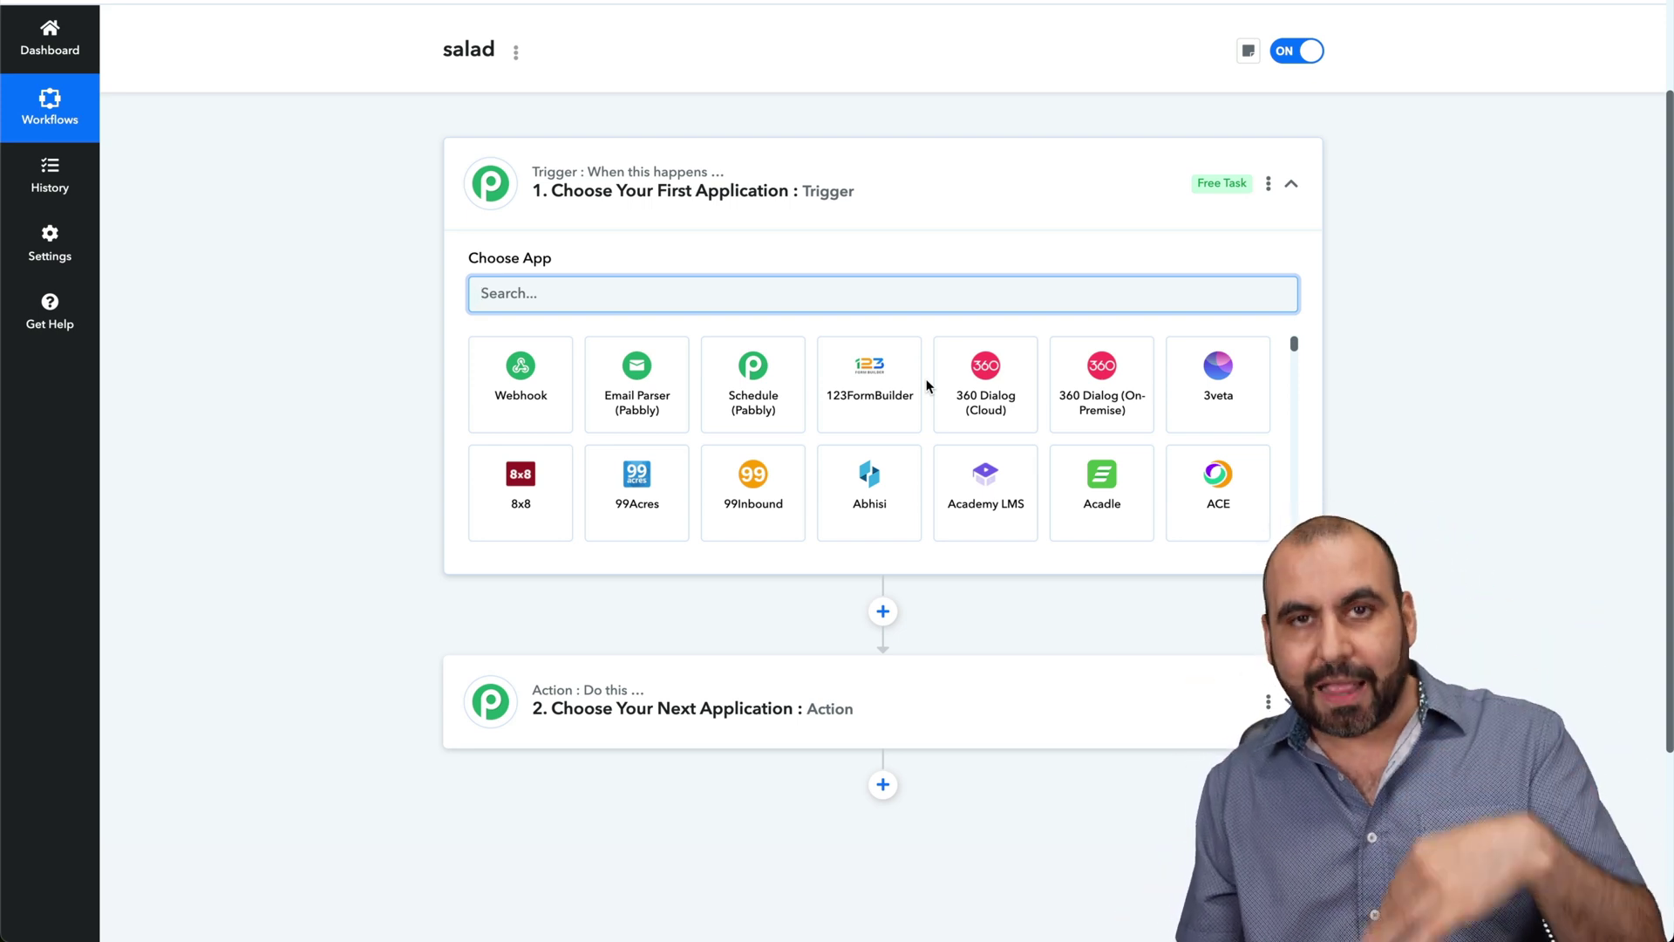
pyautogui.scroll(-20, 756, 455)
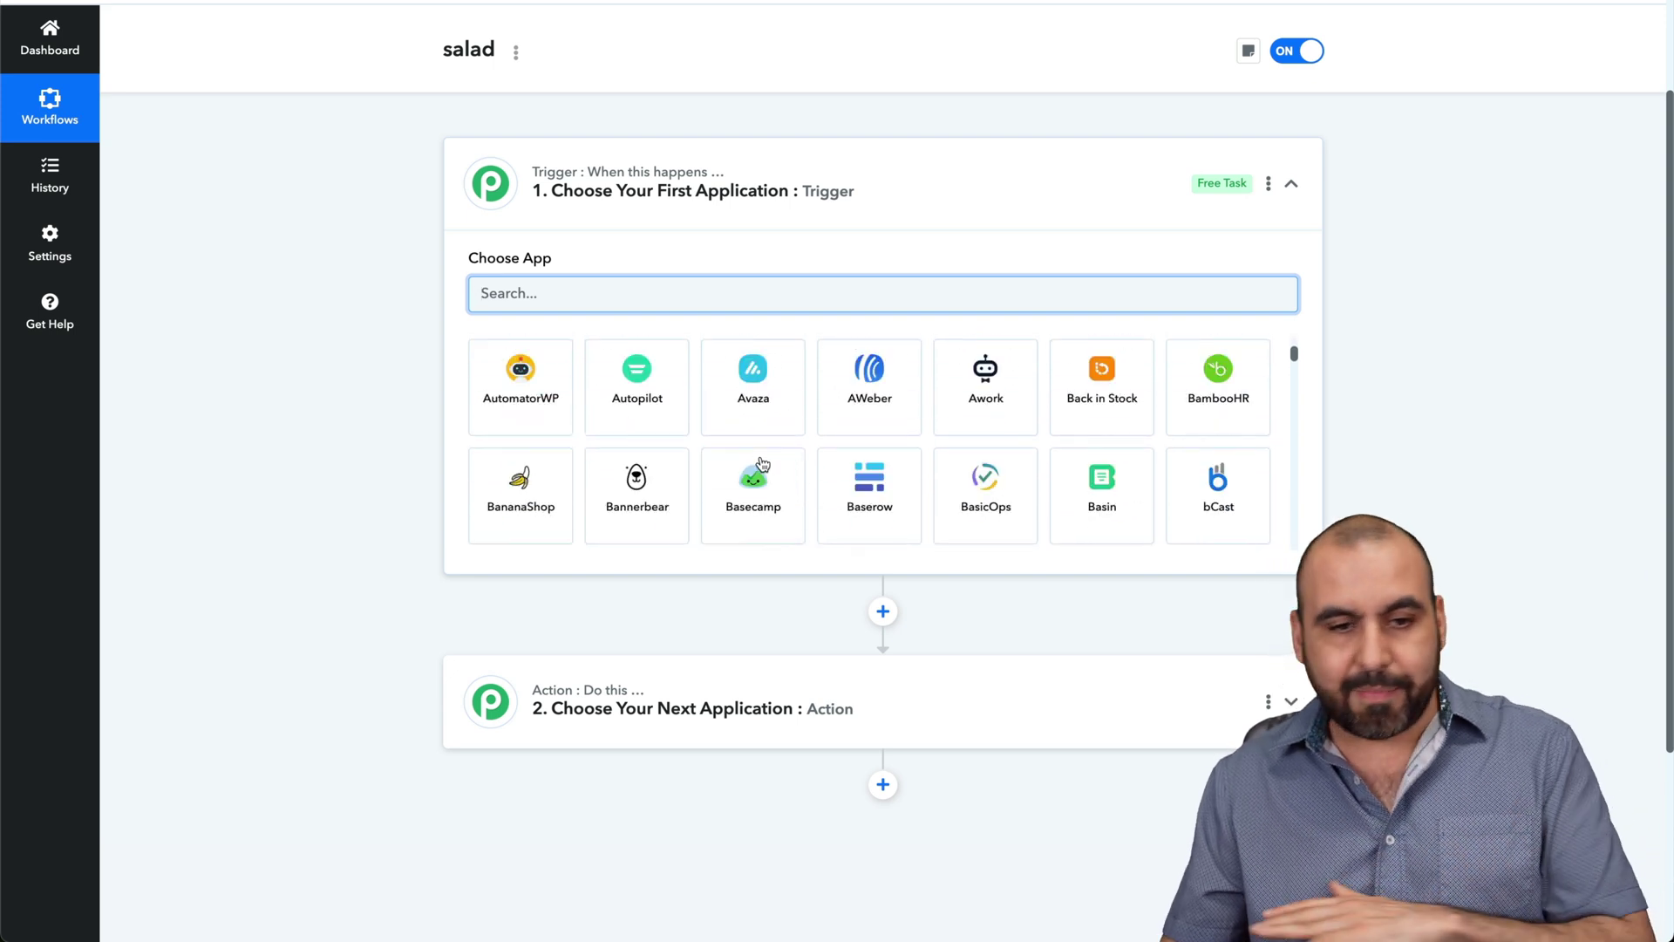
pyautogui.scroll(-1, 763, 462)
pyautogui.scroll(-3, 921, 630)
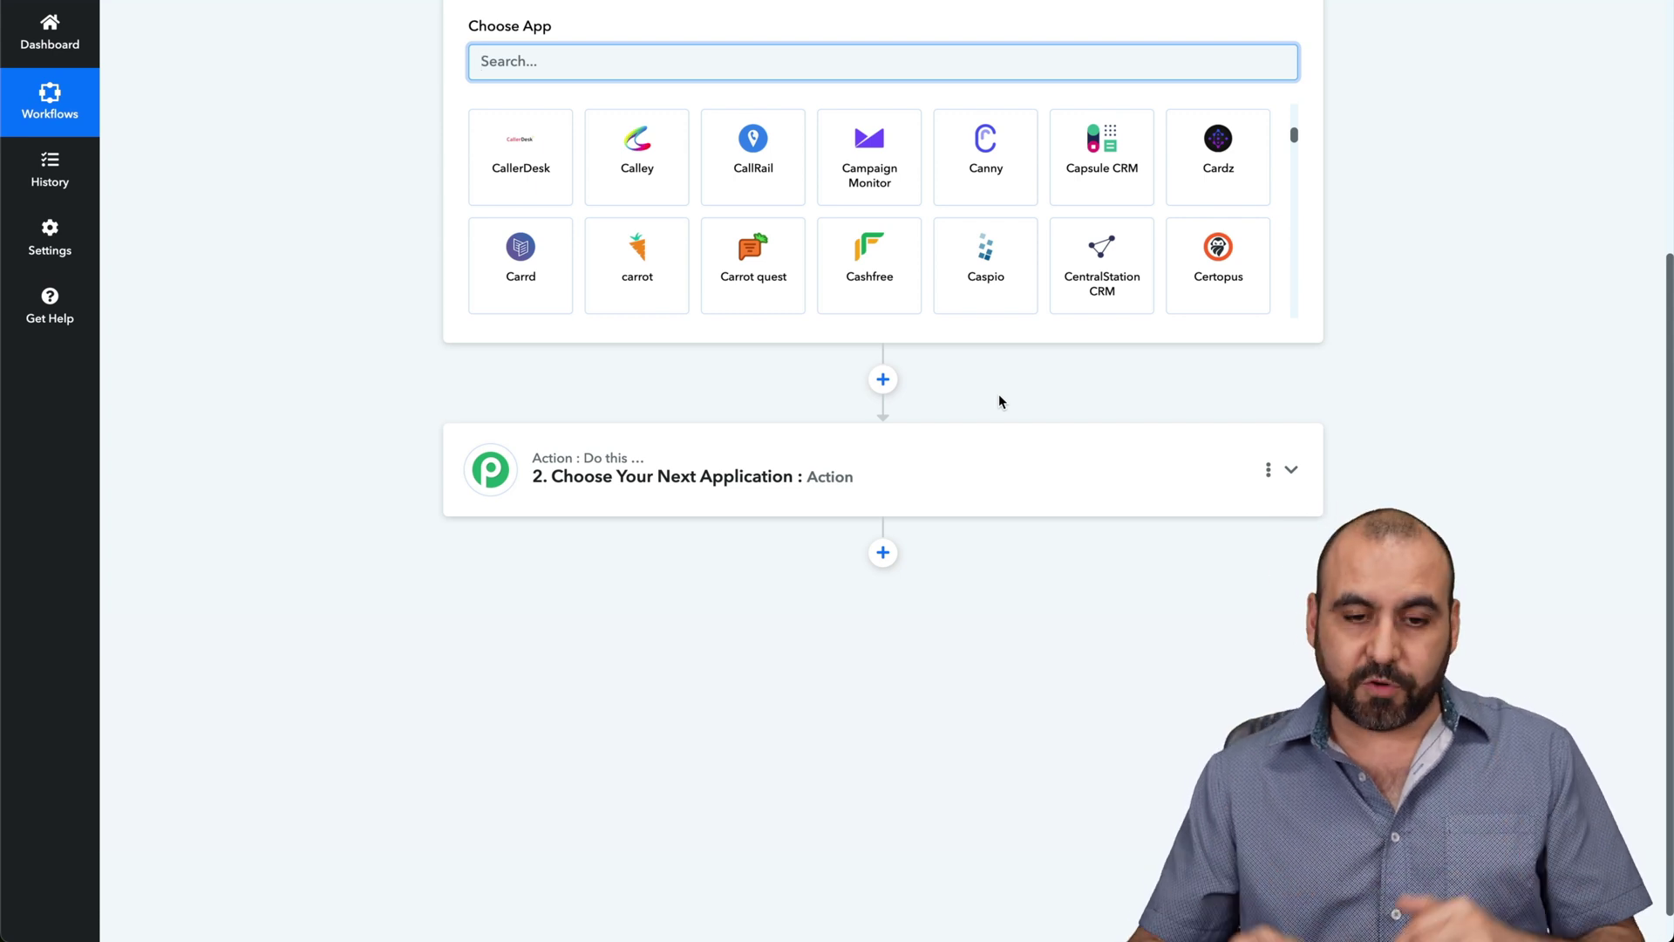
pyautogui.click(916, 479)
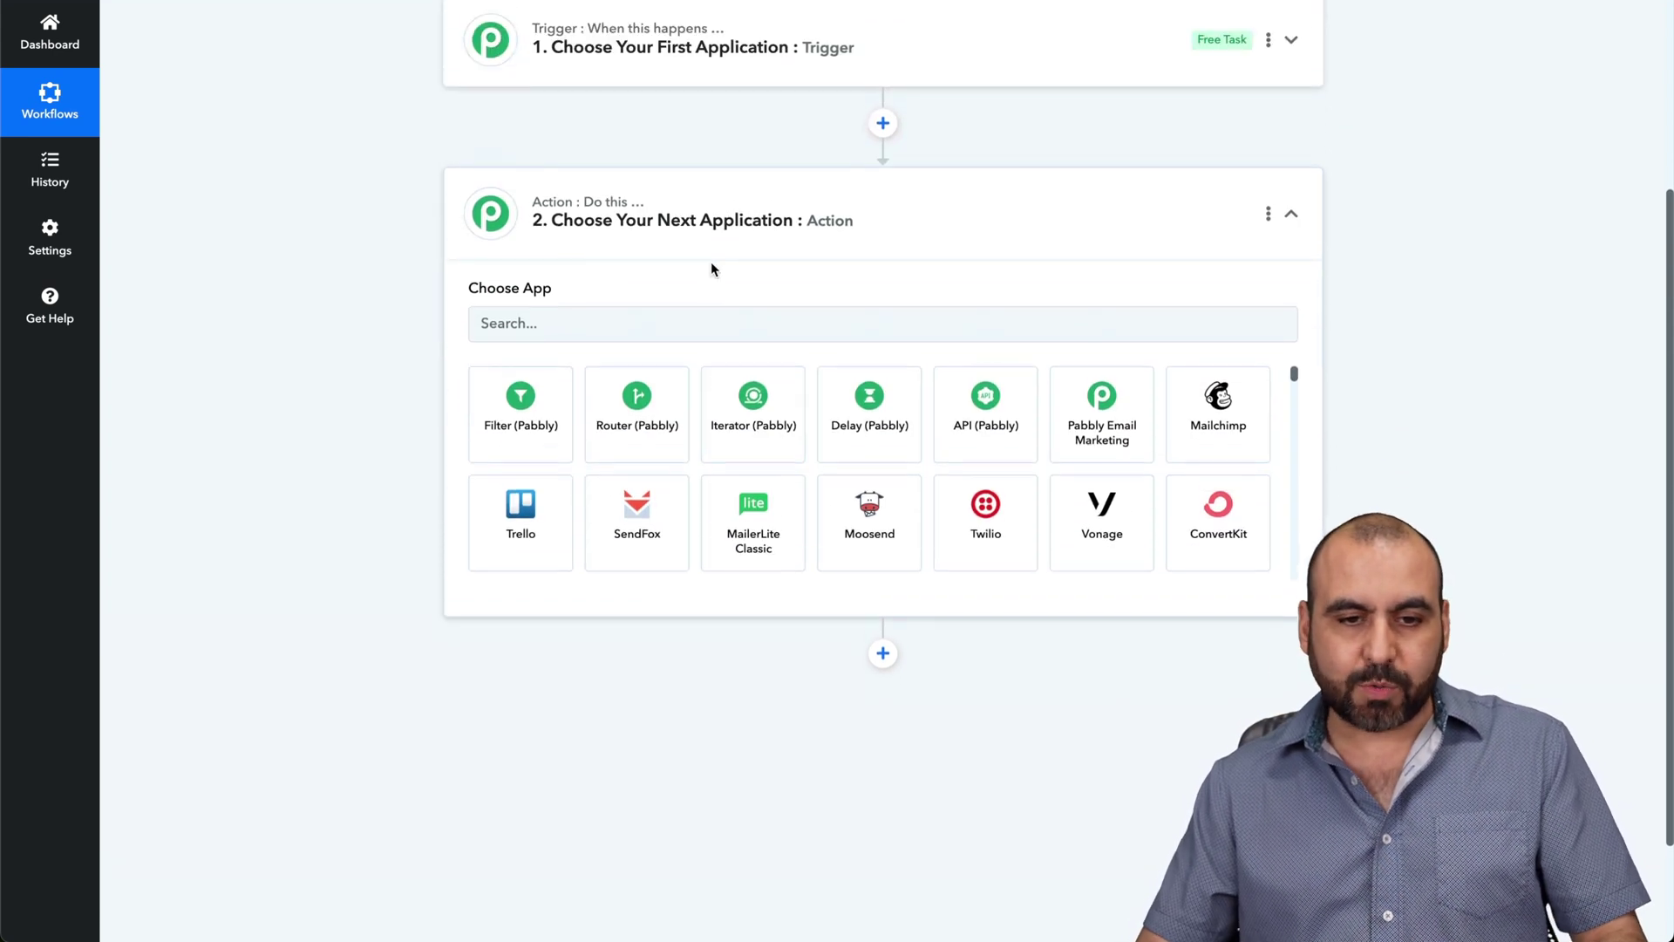
# Choose Salad Transcription API as the action app and start a new connection
pyautogui.click(695, 325)
pyautogui.write('salad')
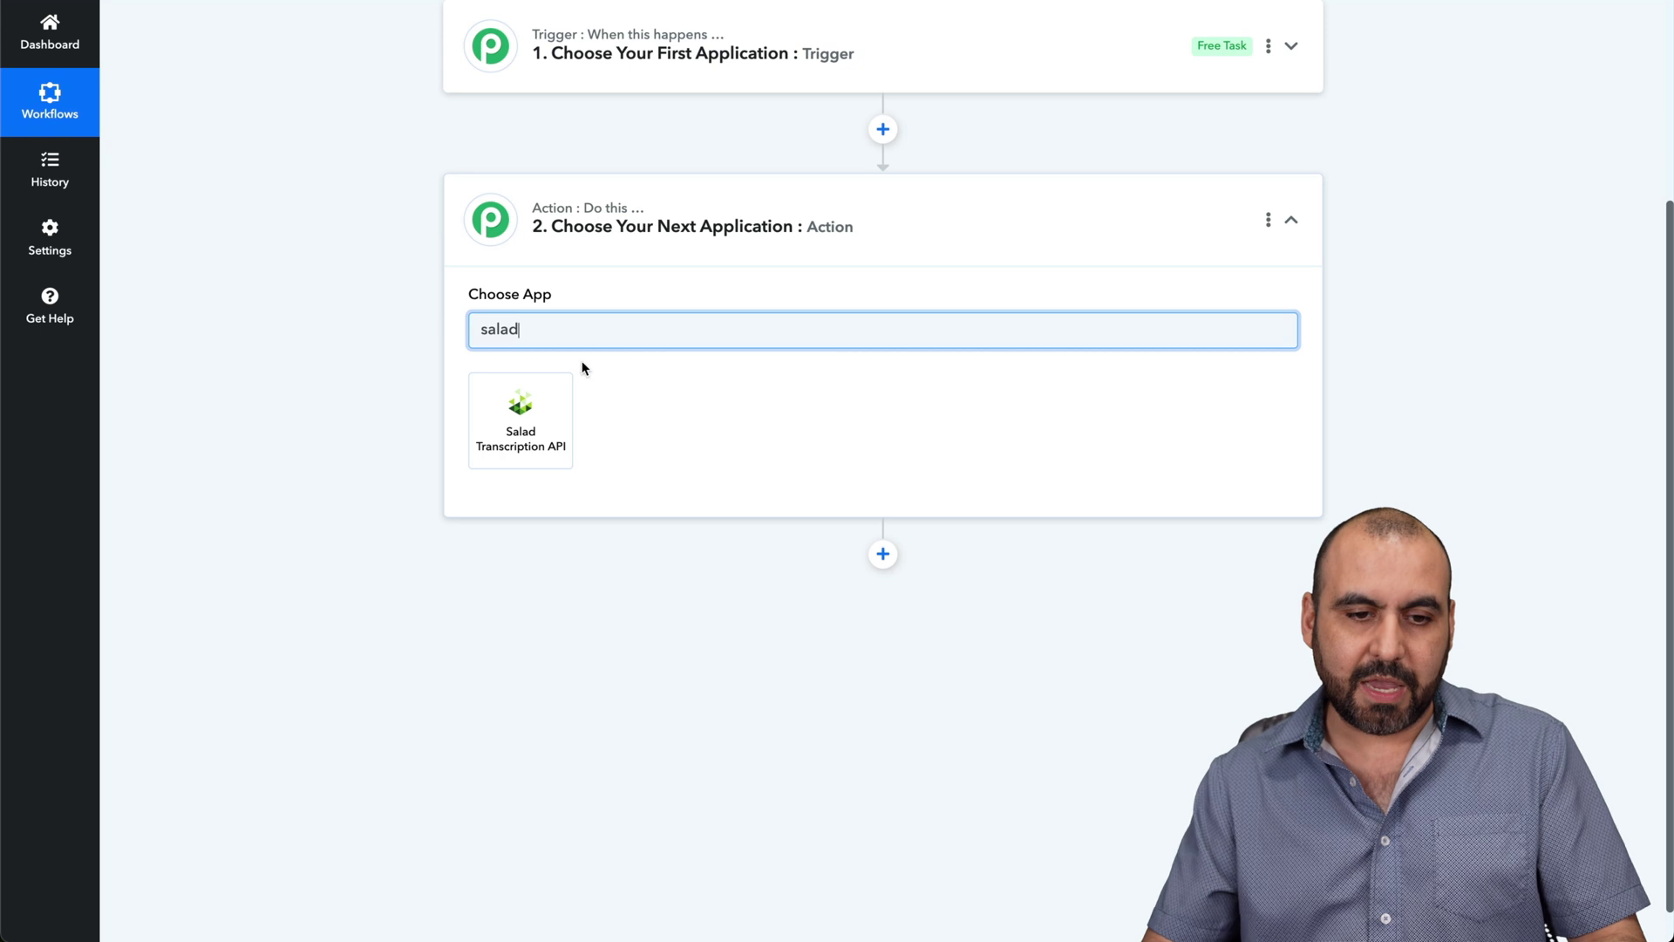
pyautogui.click(493, 449)
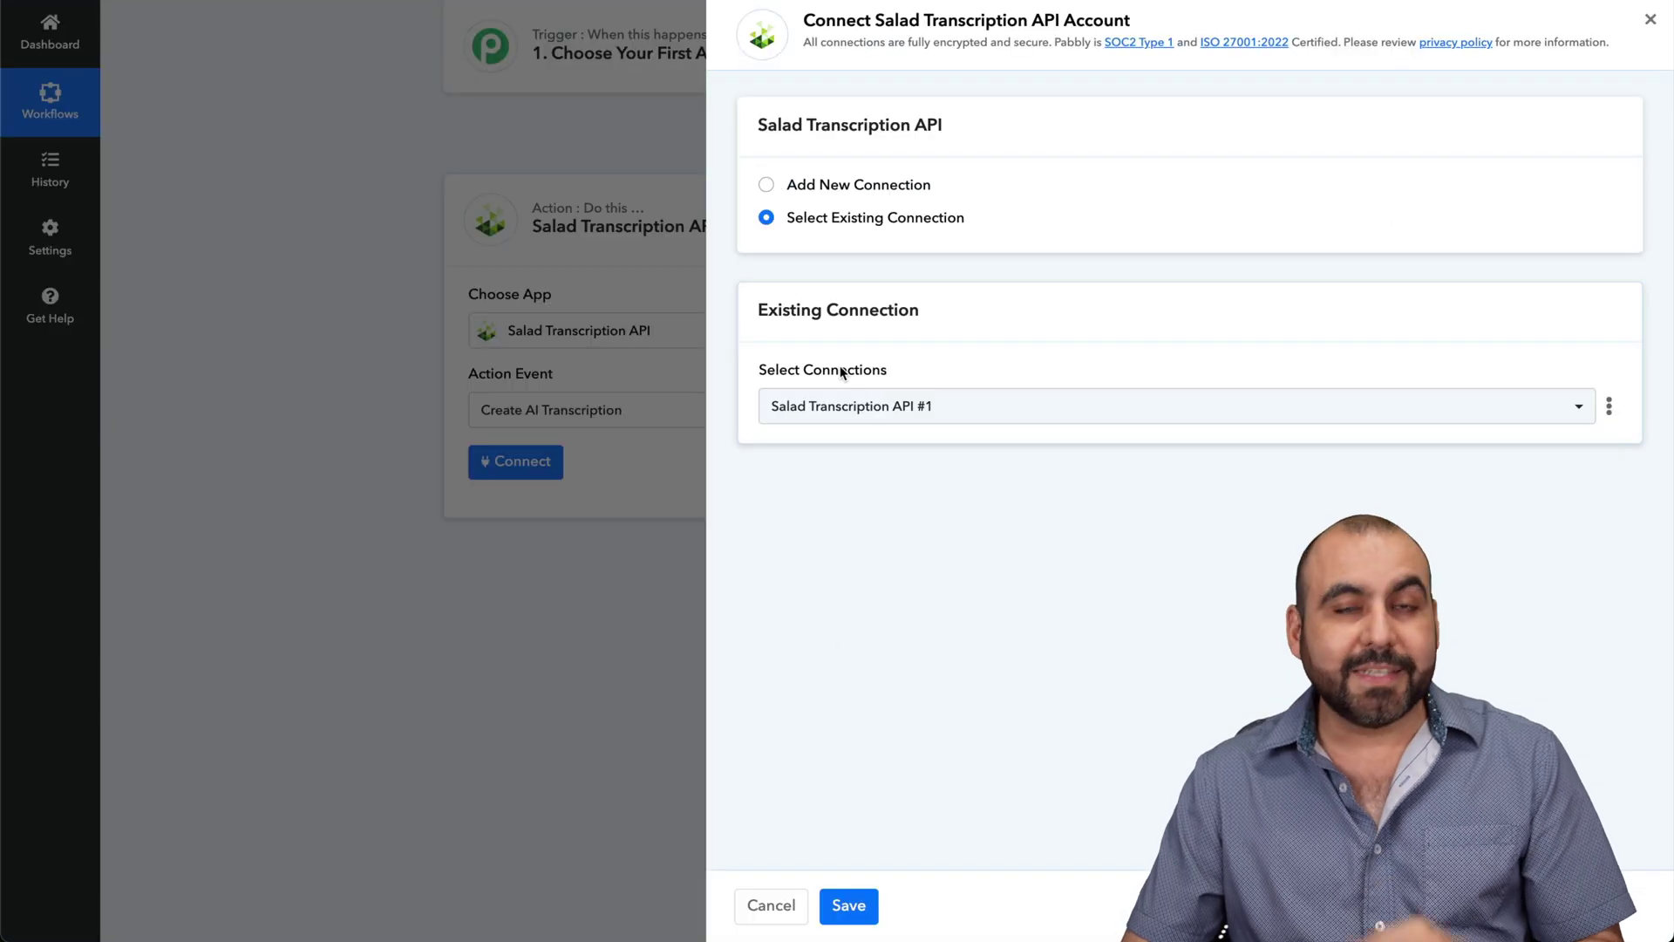
pyautogui.click(842, 187)
# Look up the API key and the organization name 'saas' in Salad
pyautogui.click(790, 465)
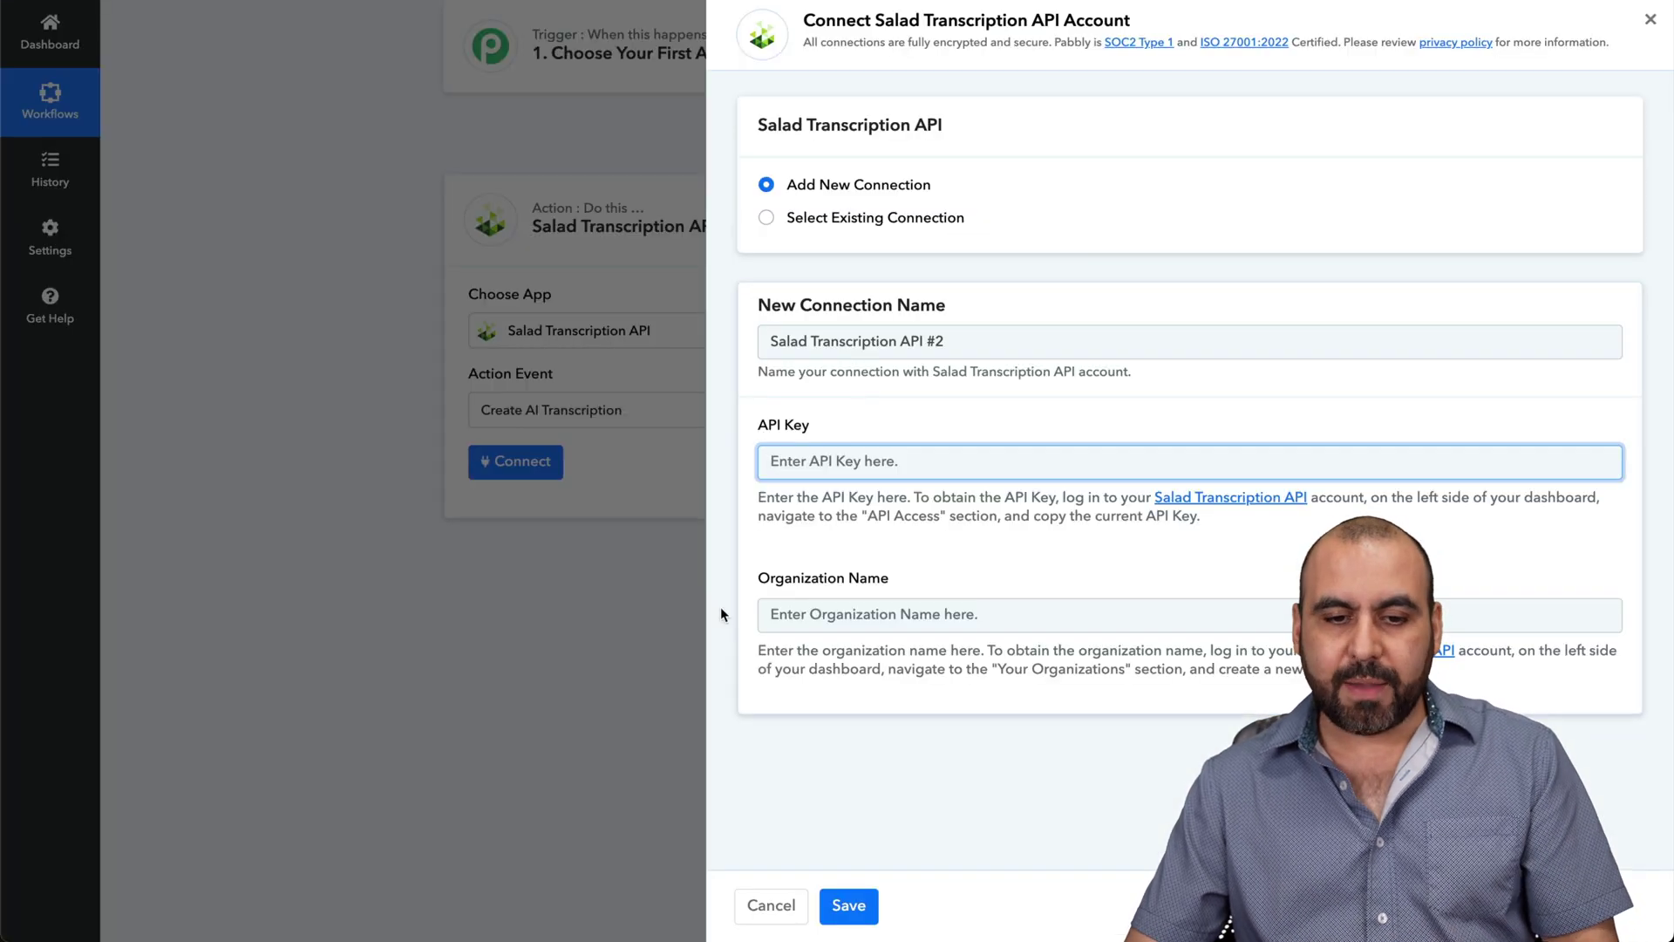
pyautogui.click(818, 617)
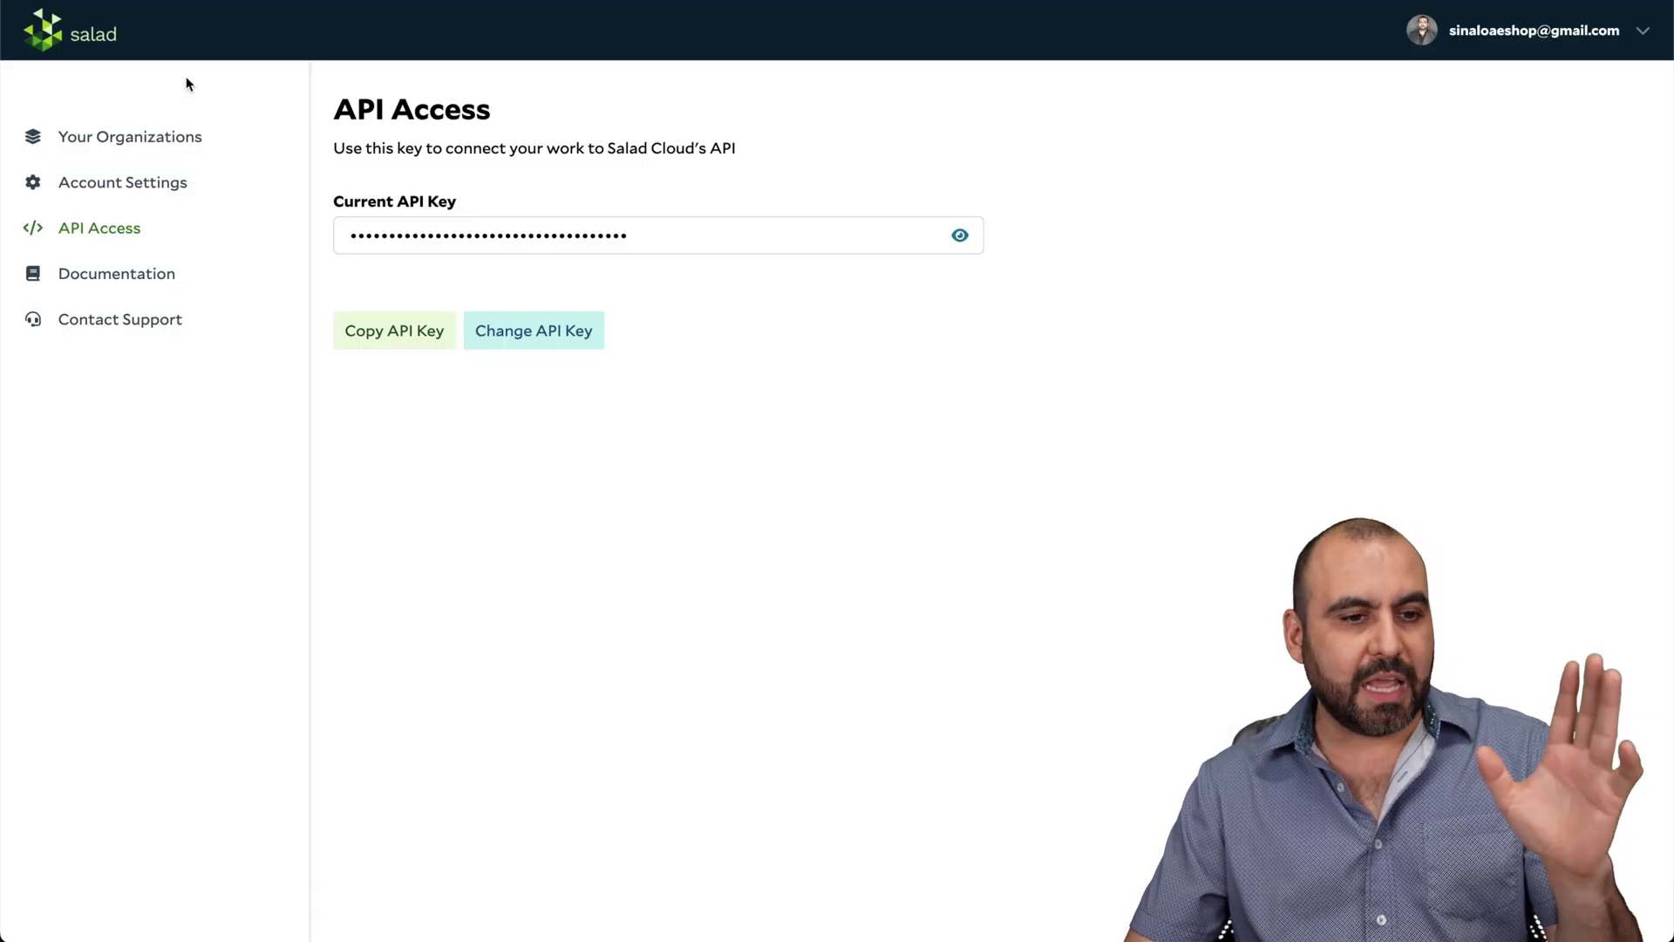
pyautogui.click(170, 129)
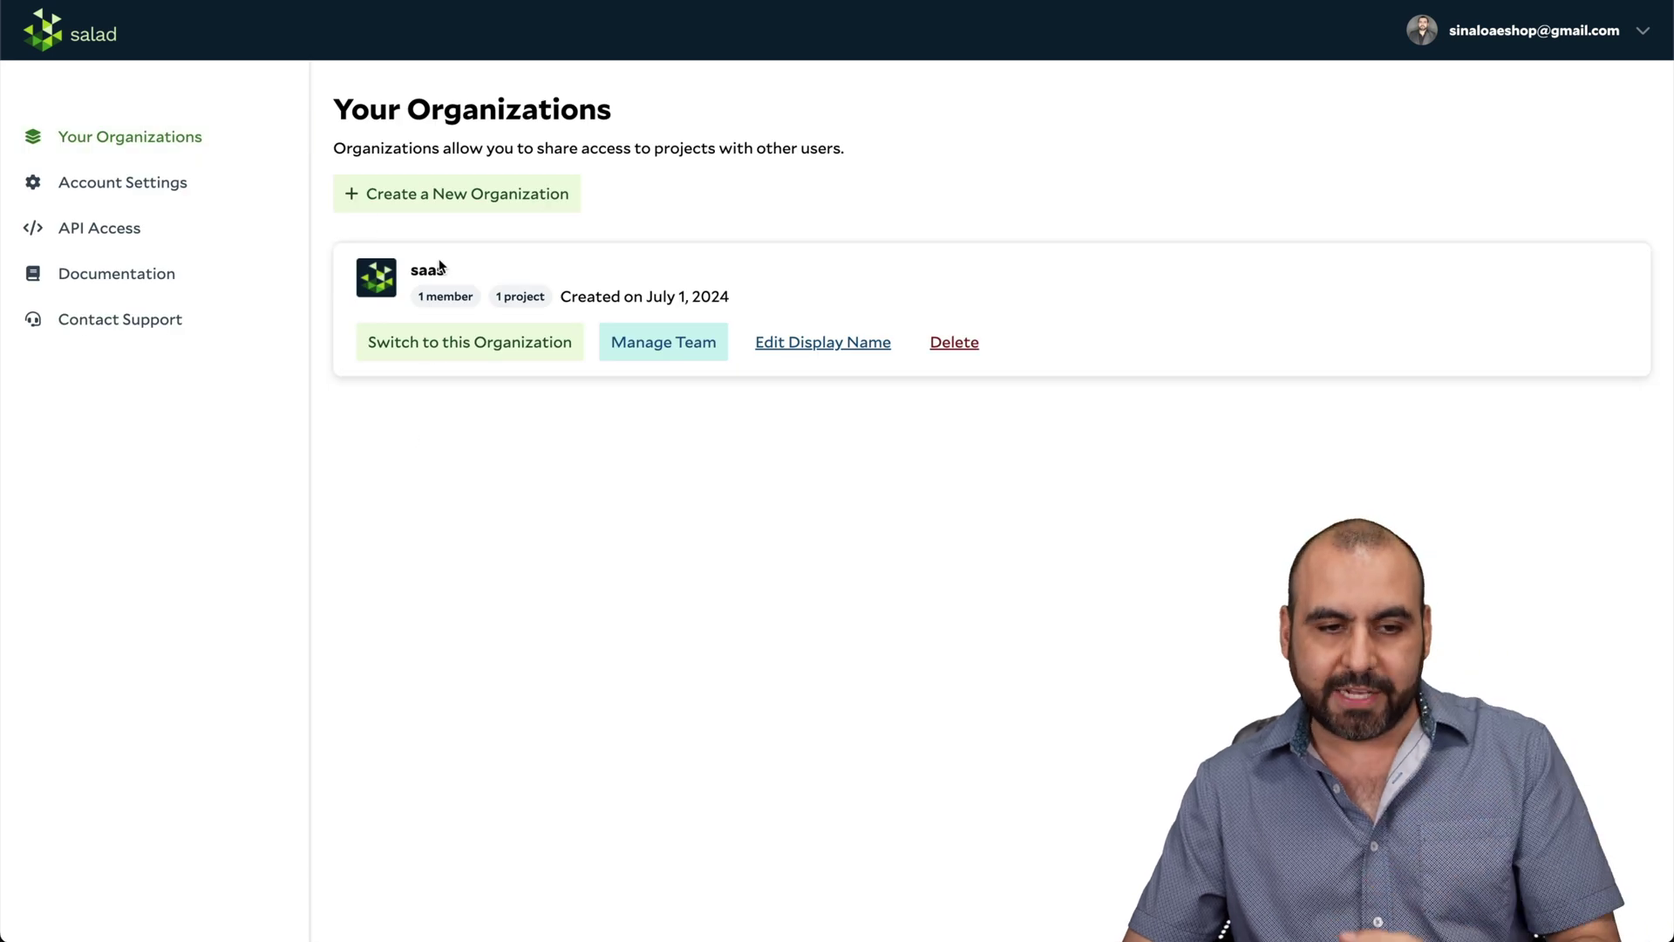
pyautogui.doubleClick(428, 268)
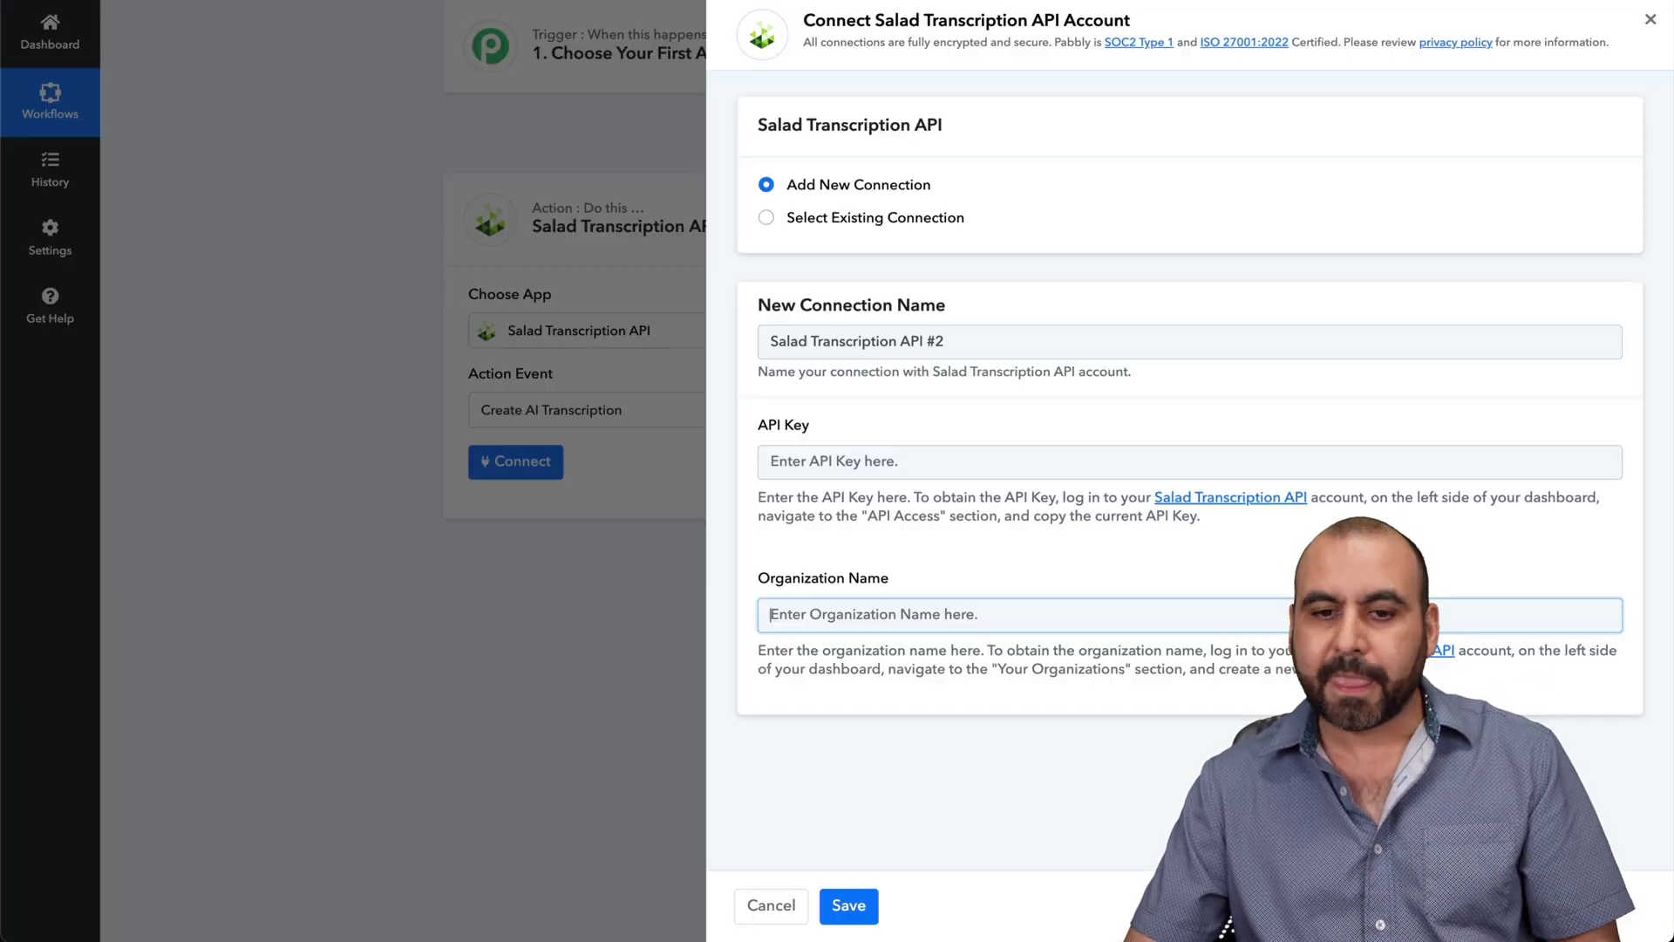
# Use the existing Salad Transcription API #1 connection for the action step
pyautogui.click(818, 220)
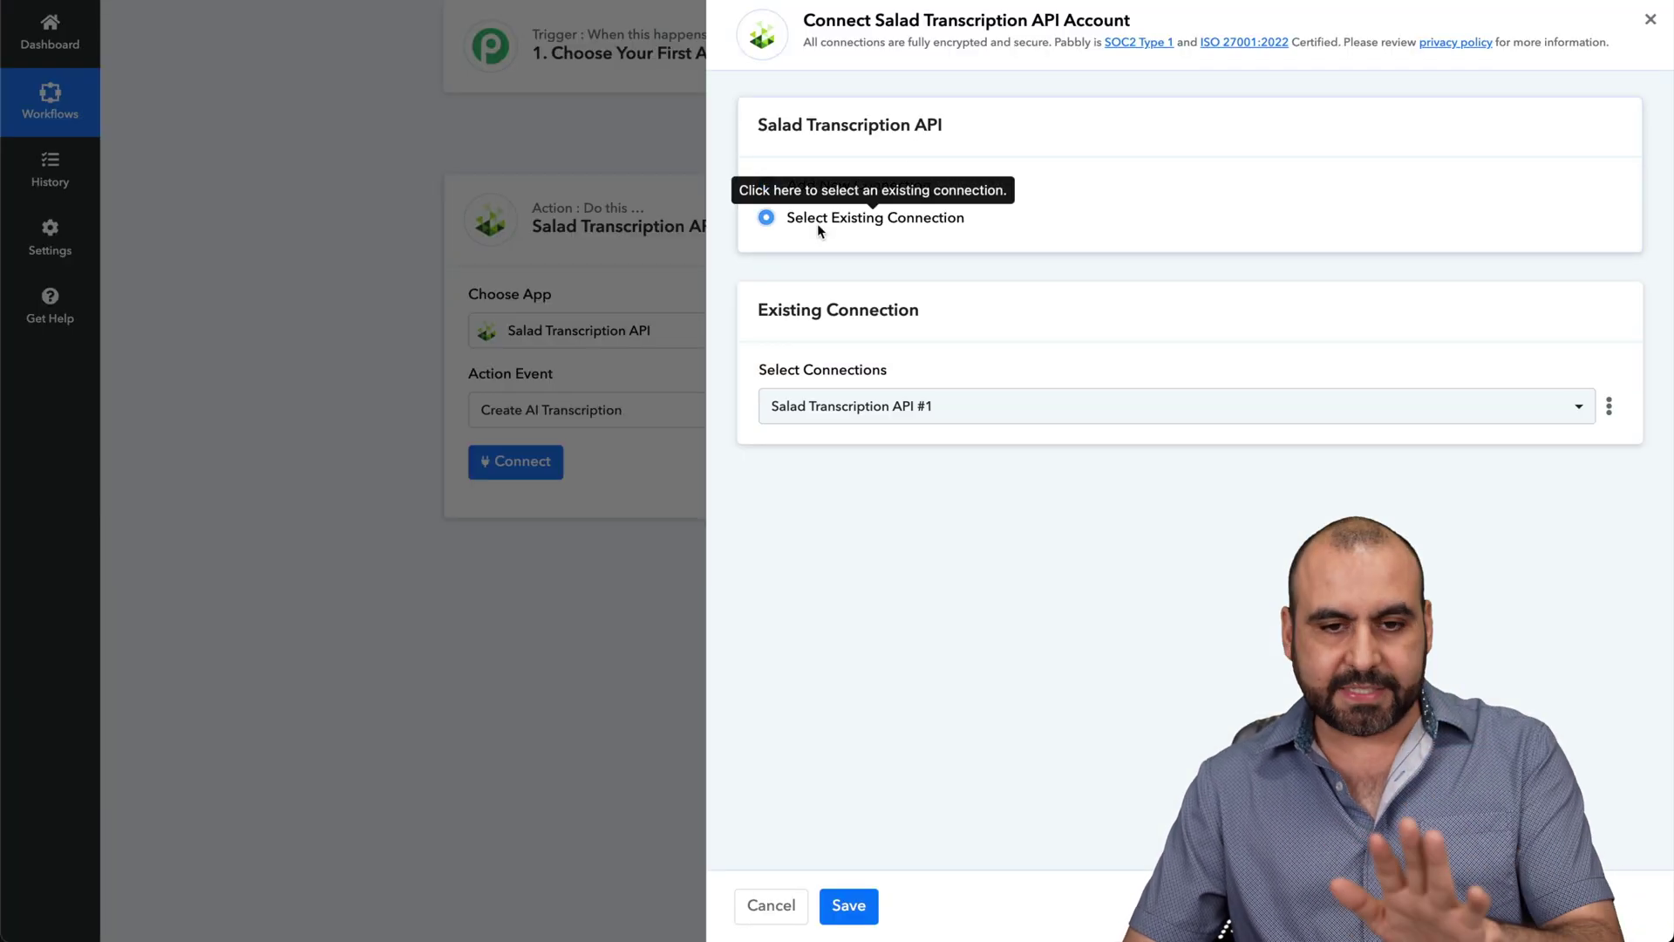
pyautogui.click(842, 904)
pyautogui.scroll(-1, 863, 743)
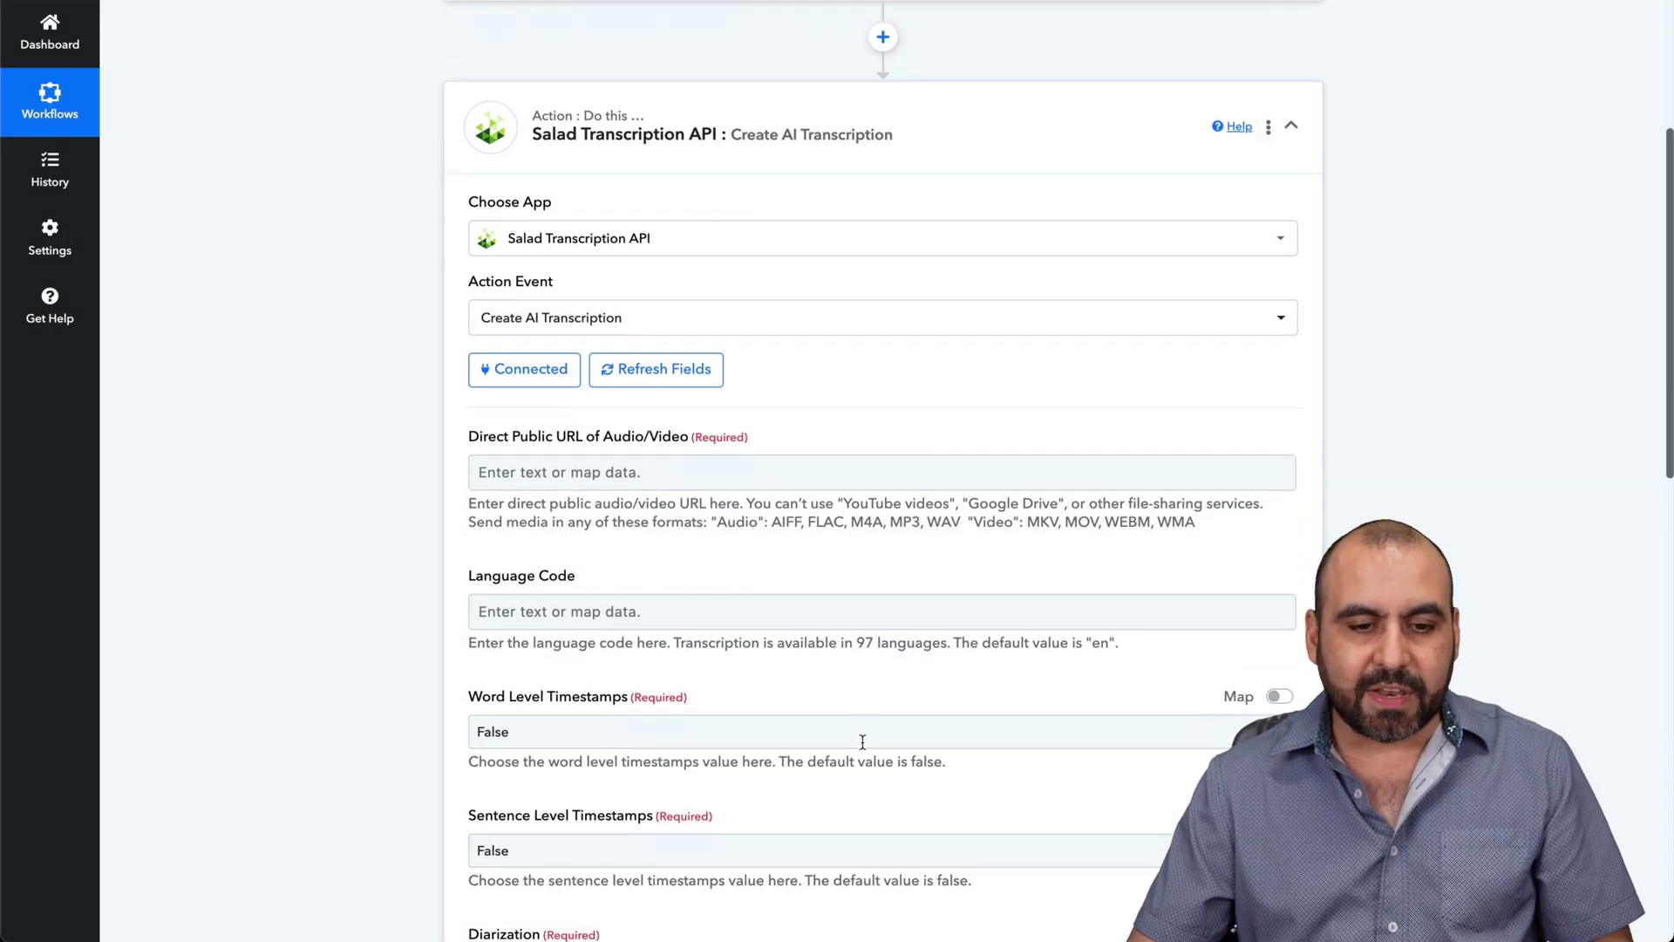
pyautogui.scroll(-1, 863, 742)
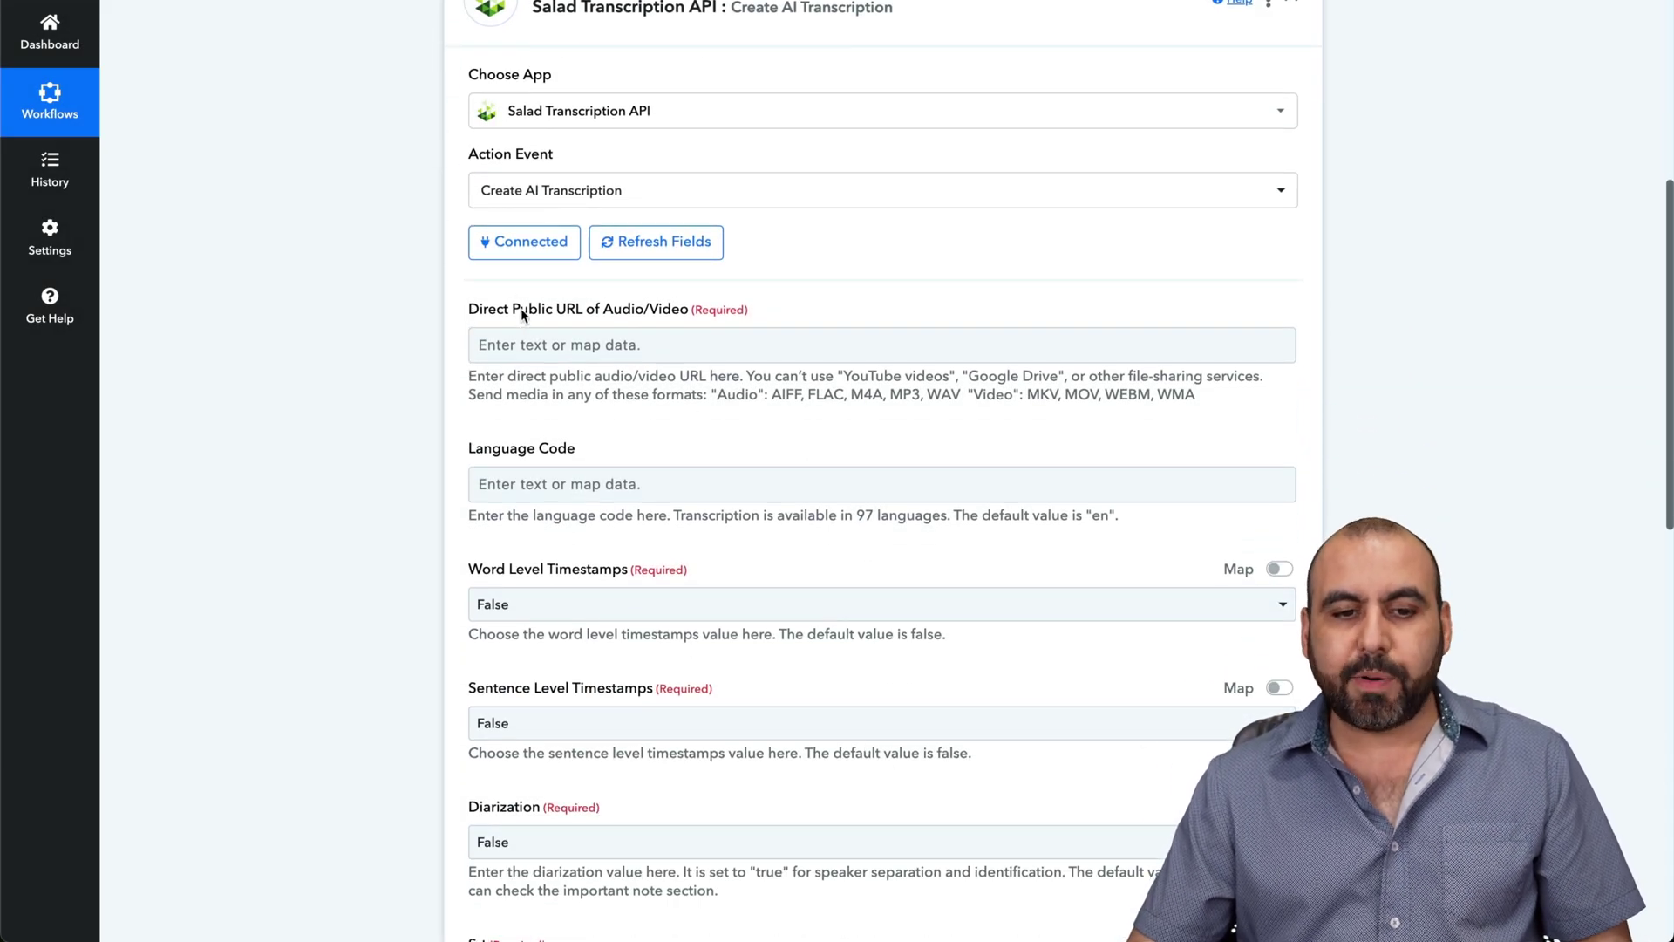
# Paste the test audio file's URL into the audio/video URL field
pyautogui.click(688, 342)
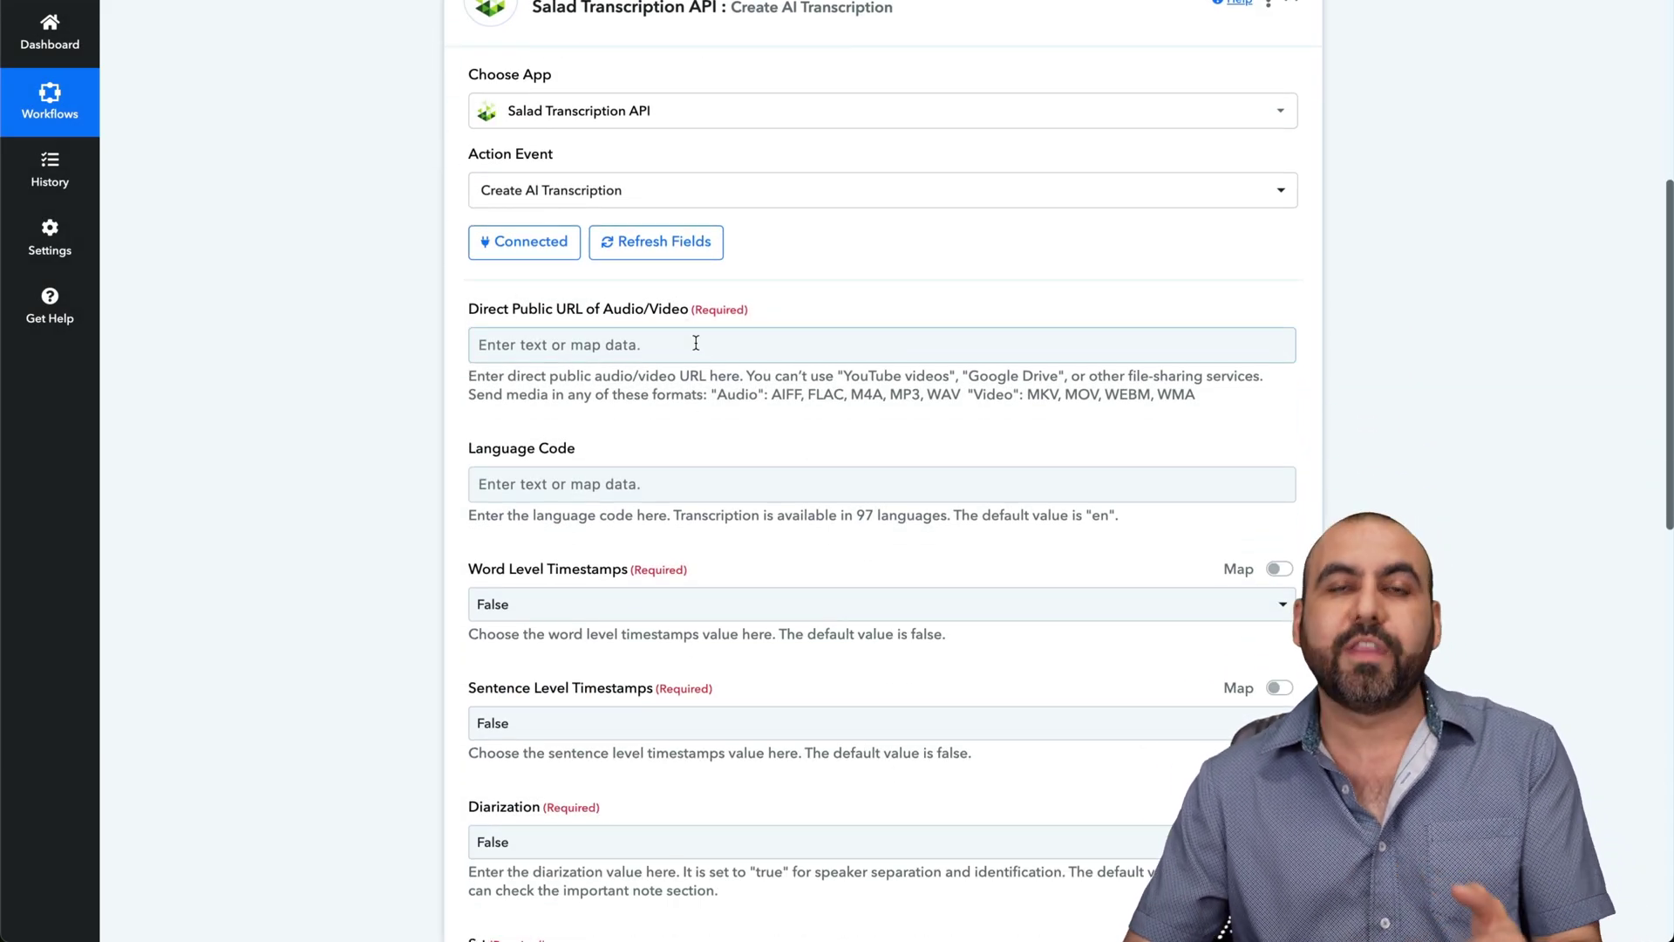
pyautogui.scroll(5, 696, 343)
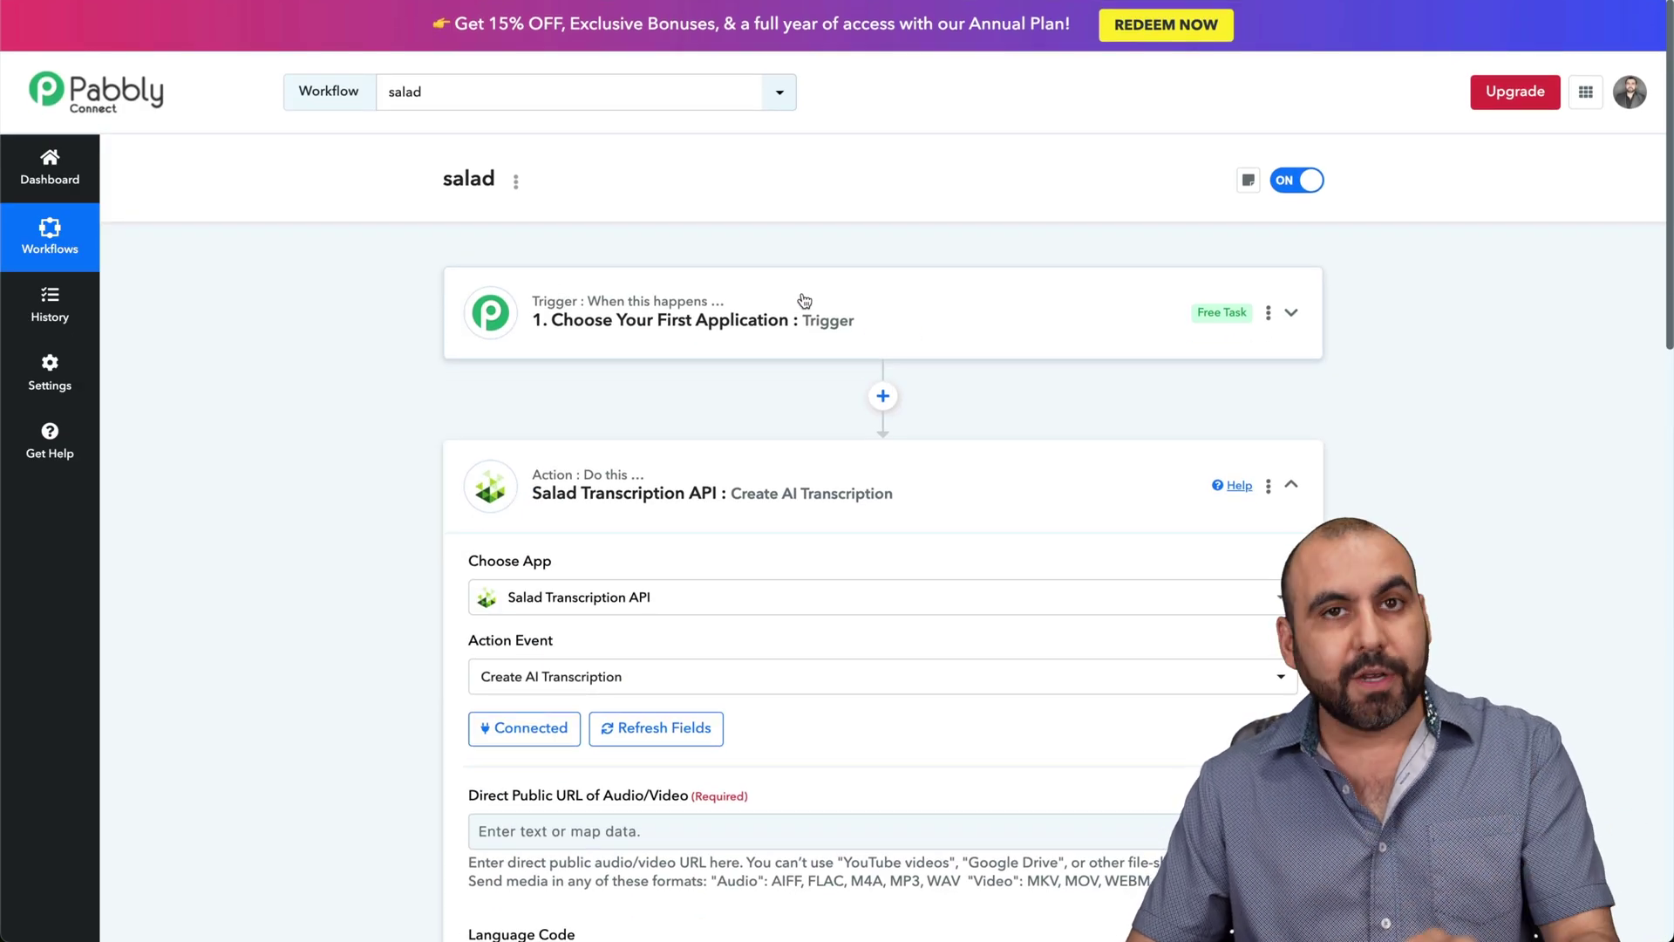
pyautogui.scroll(-4, 834, 458)
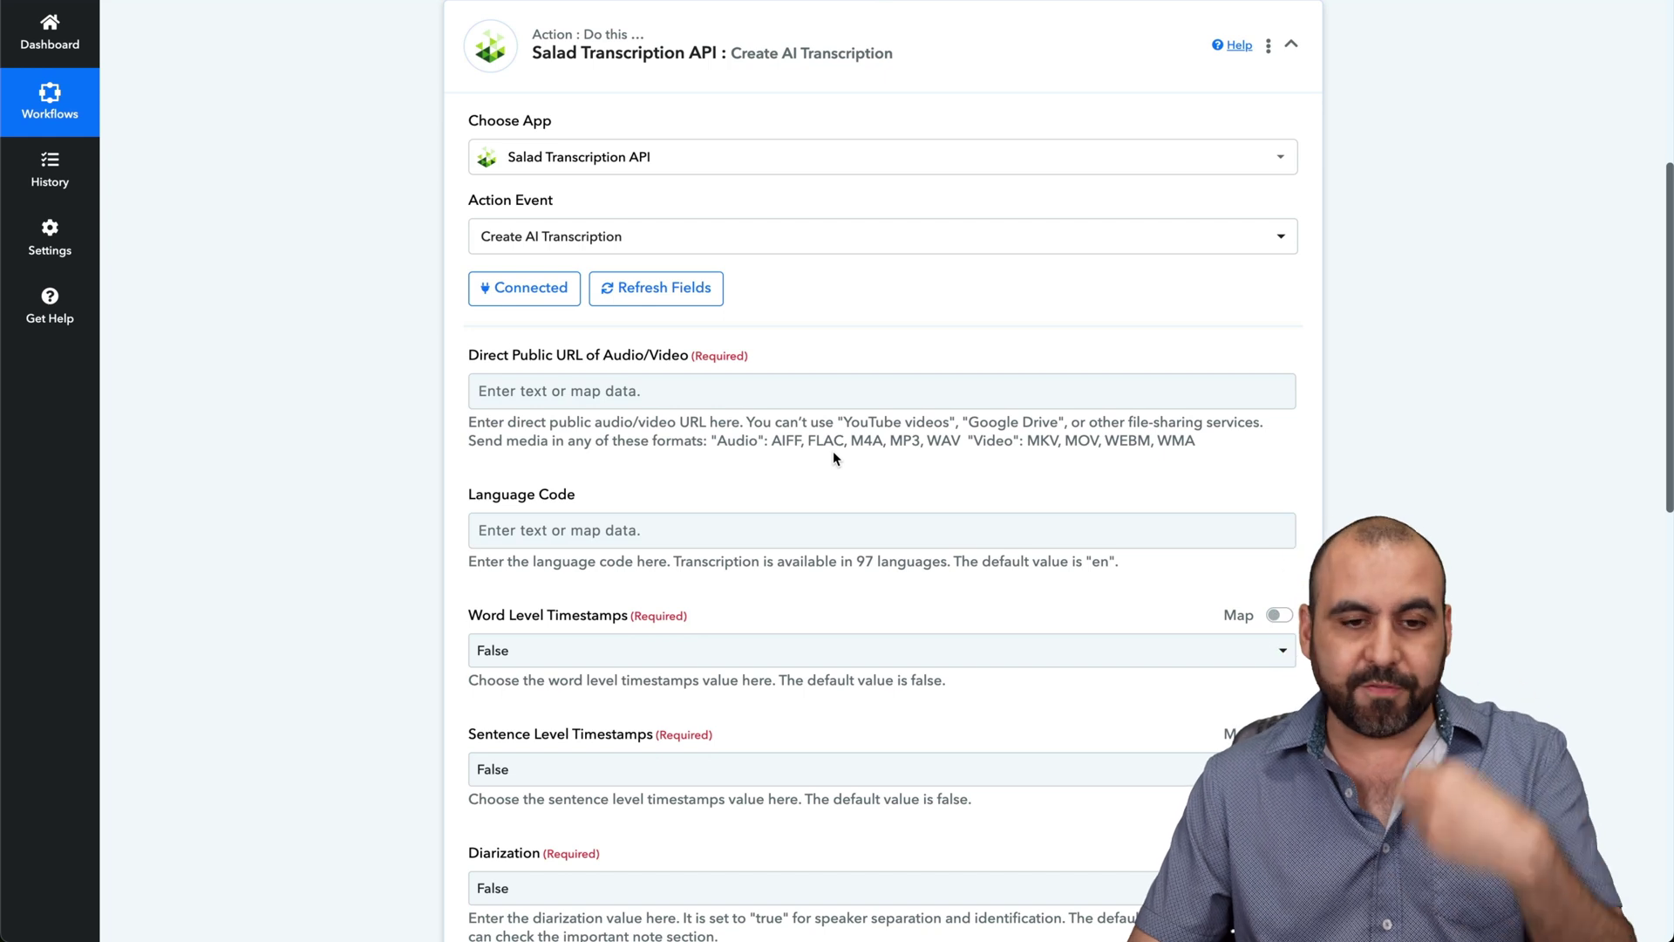
pyautogui.click(756, 404)
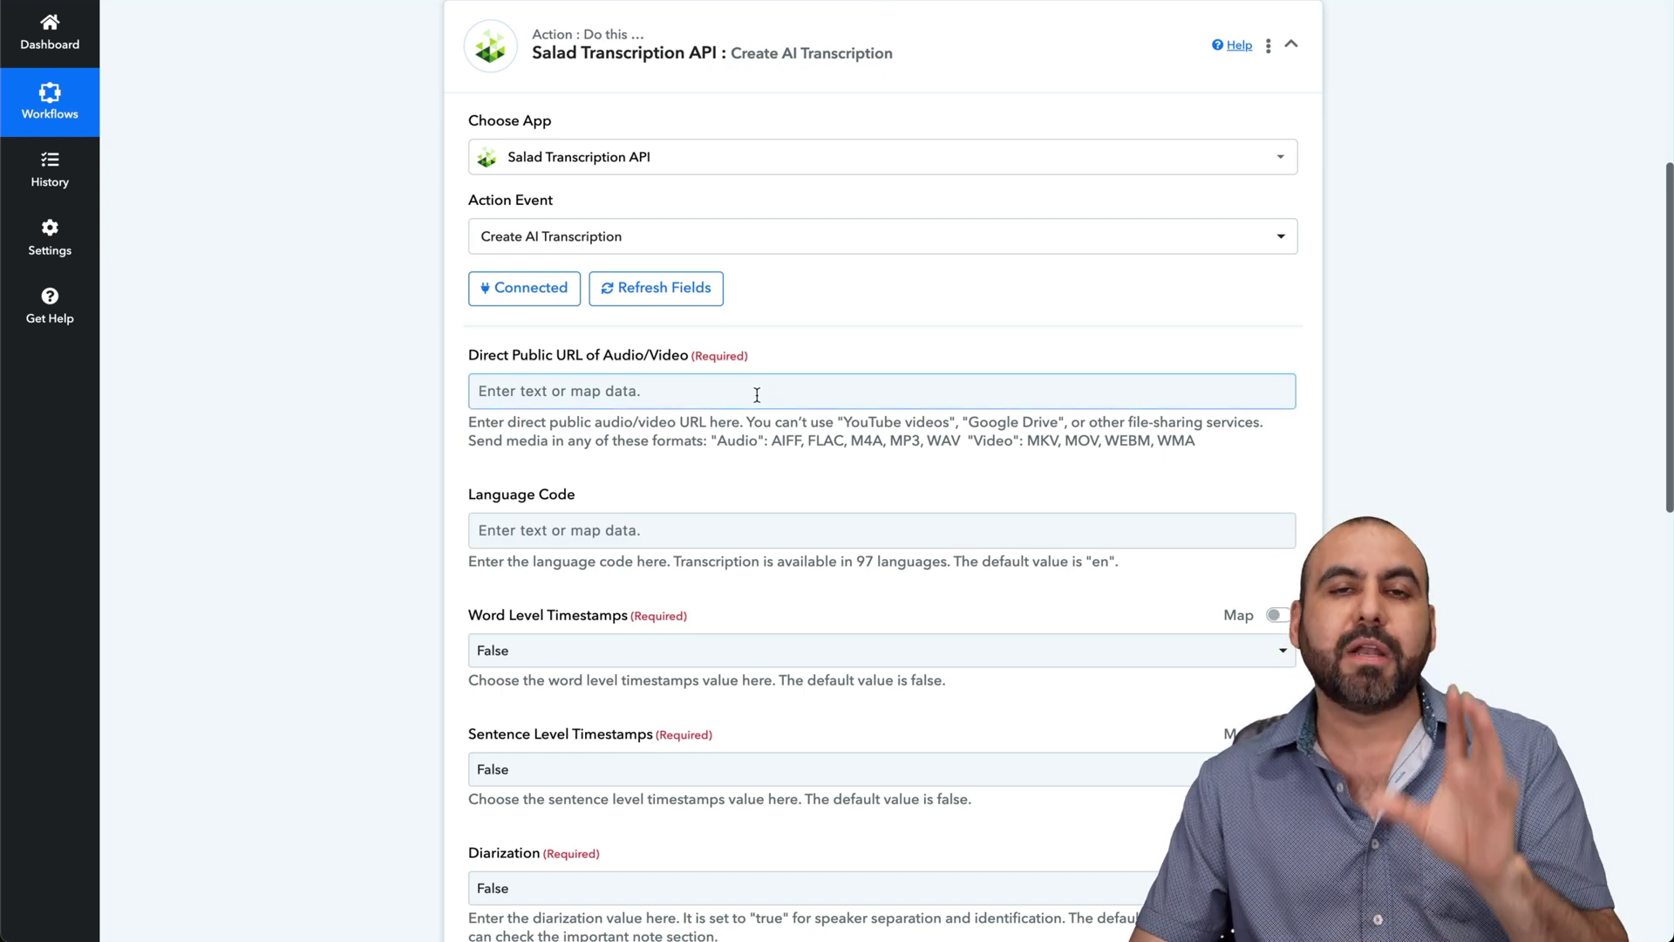
pyautogui.click(644, 399)
pyautogui.write('http://wp.saasmaster.net/wp-content/uploads/2024/07/TEST-AUDIO.mp3')
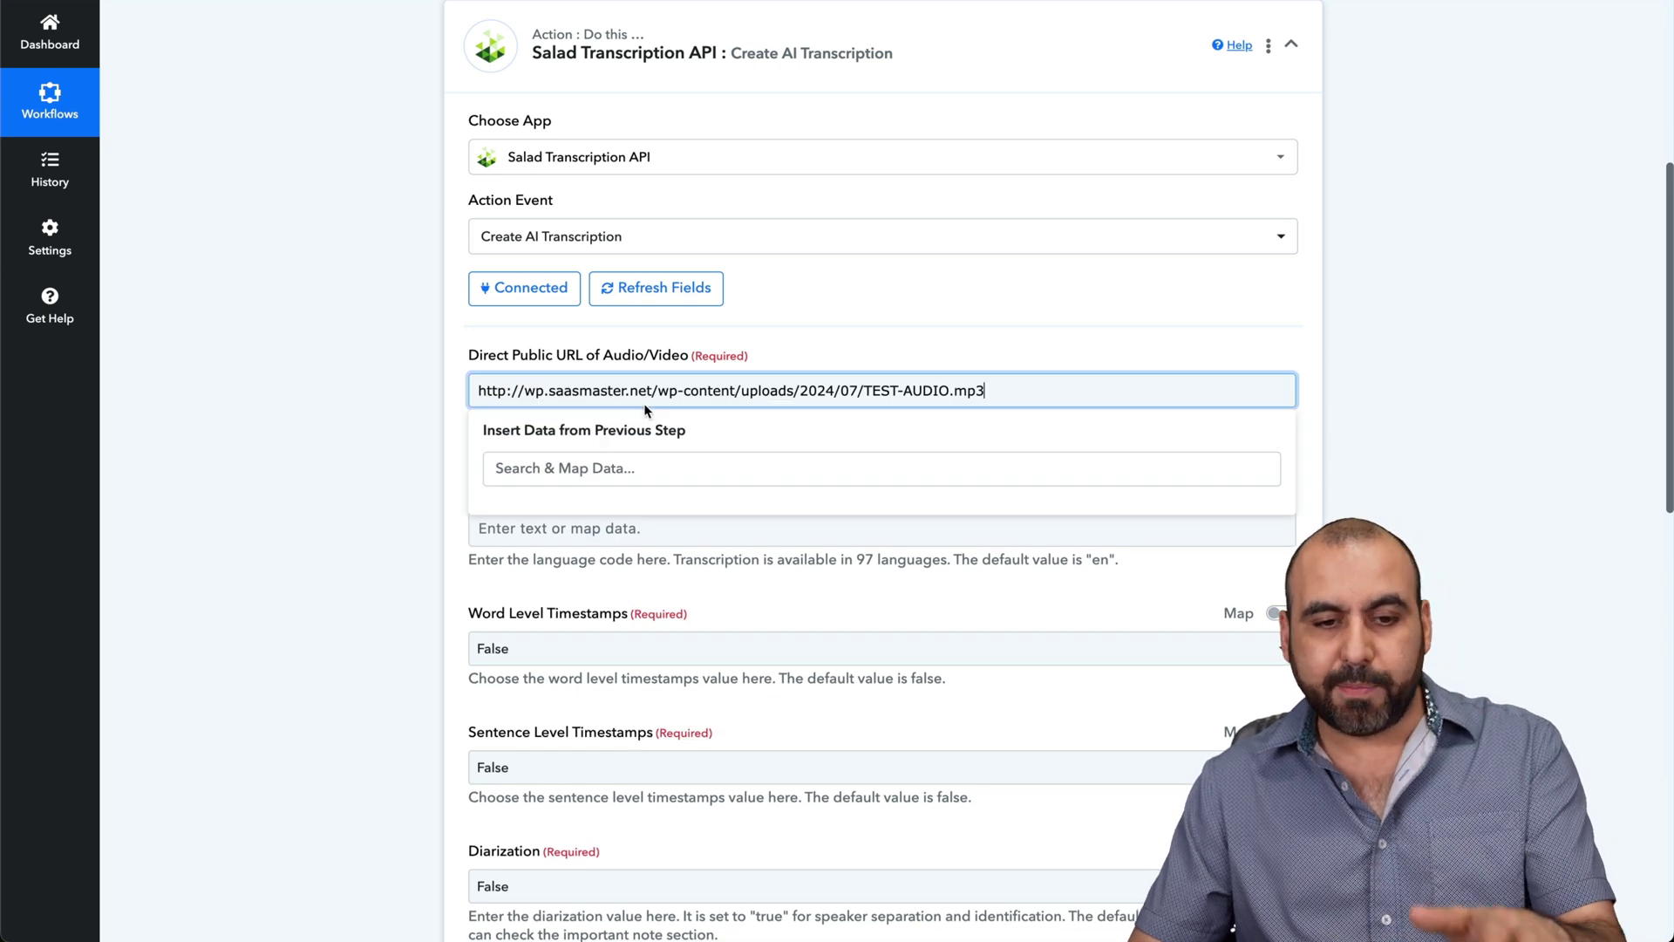
pyautogui.click(405, 417)
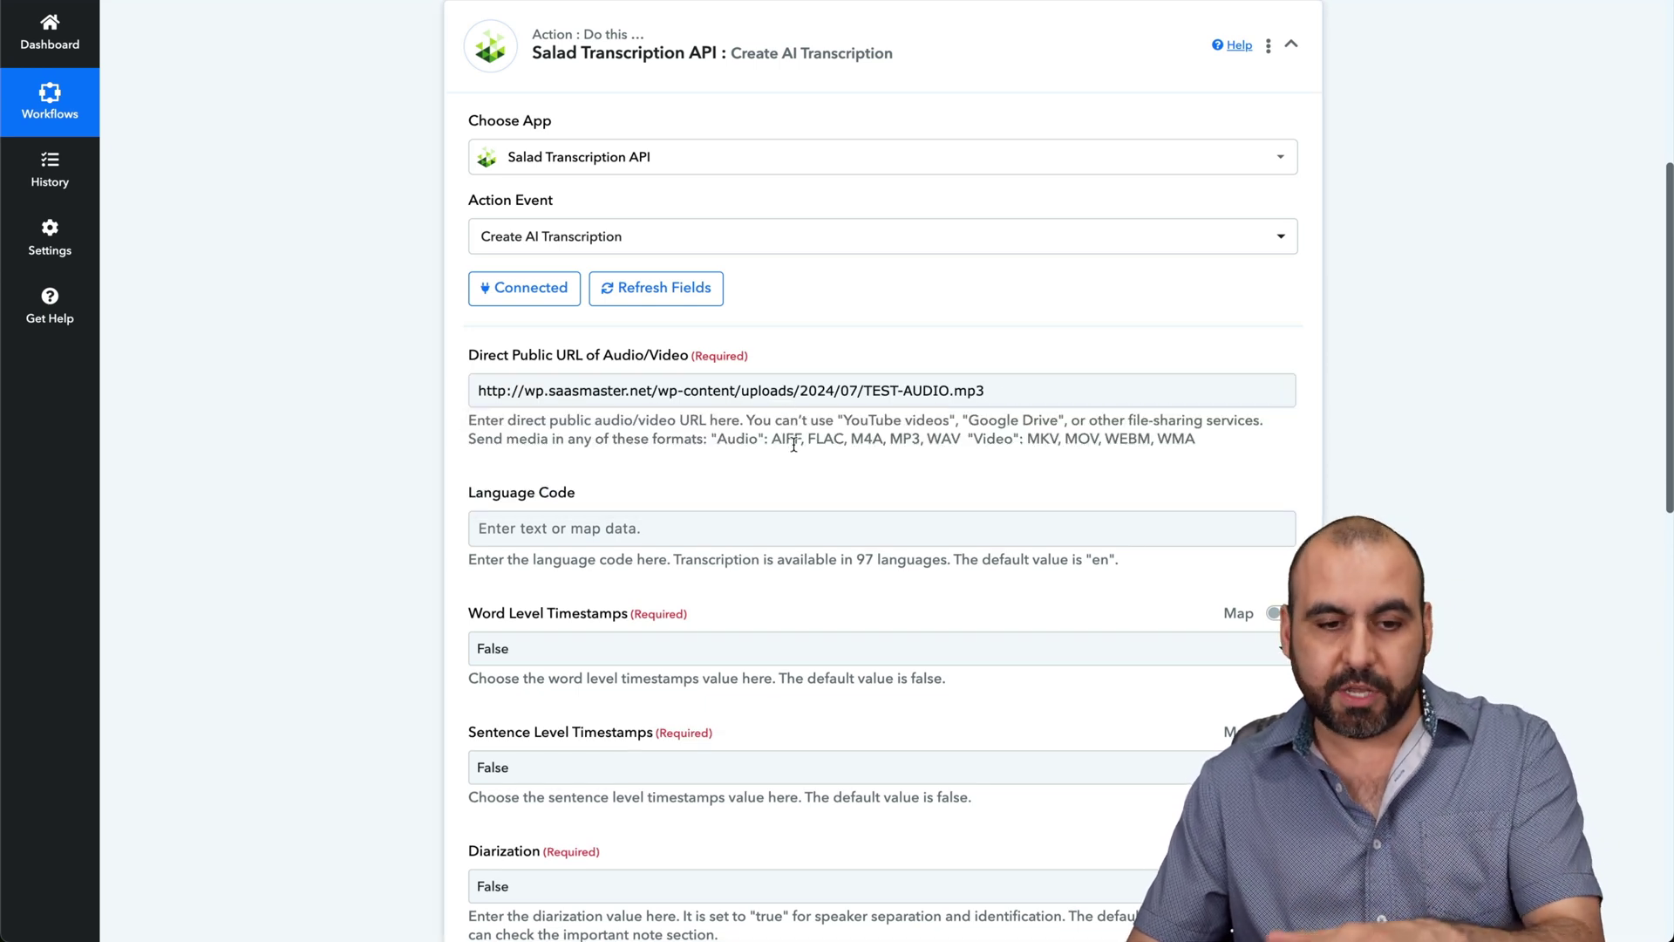
pyautogui.scroll(-3, 645, 591)
# Set Language Code to en, leave other options False, and save and test
pyautogui.click(543, 316)
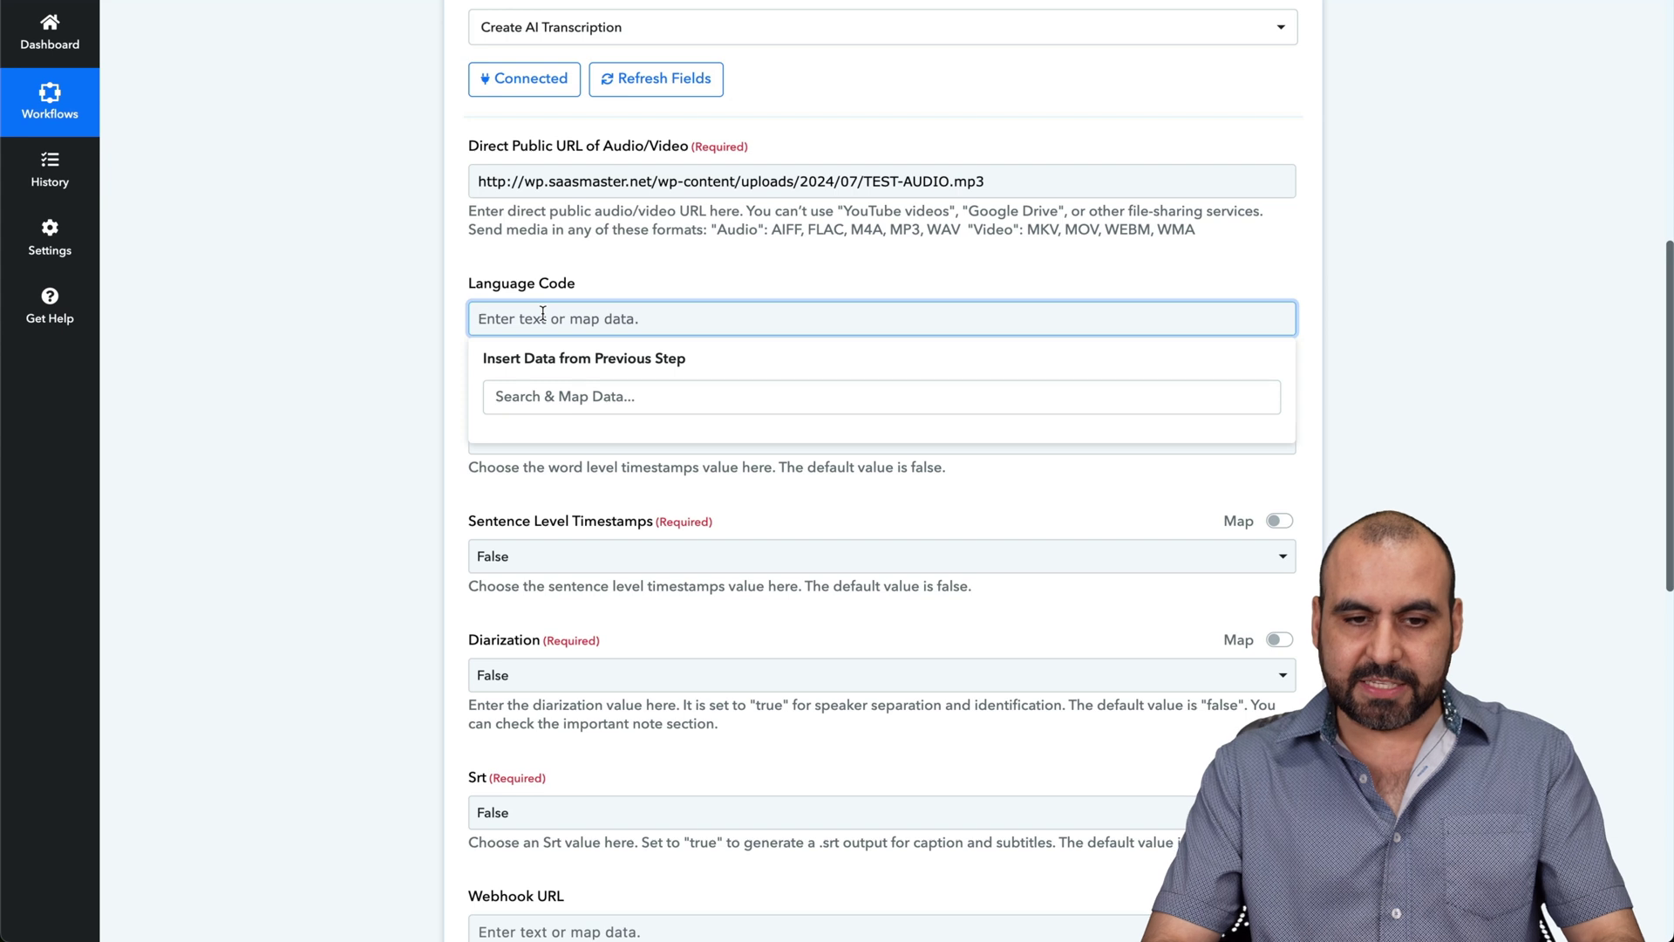
pyautogui.write('en')
pyautogui.click(436, 327)
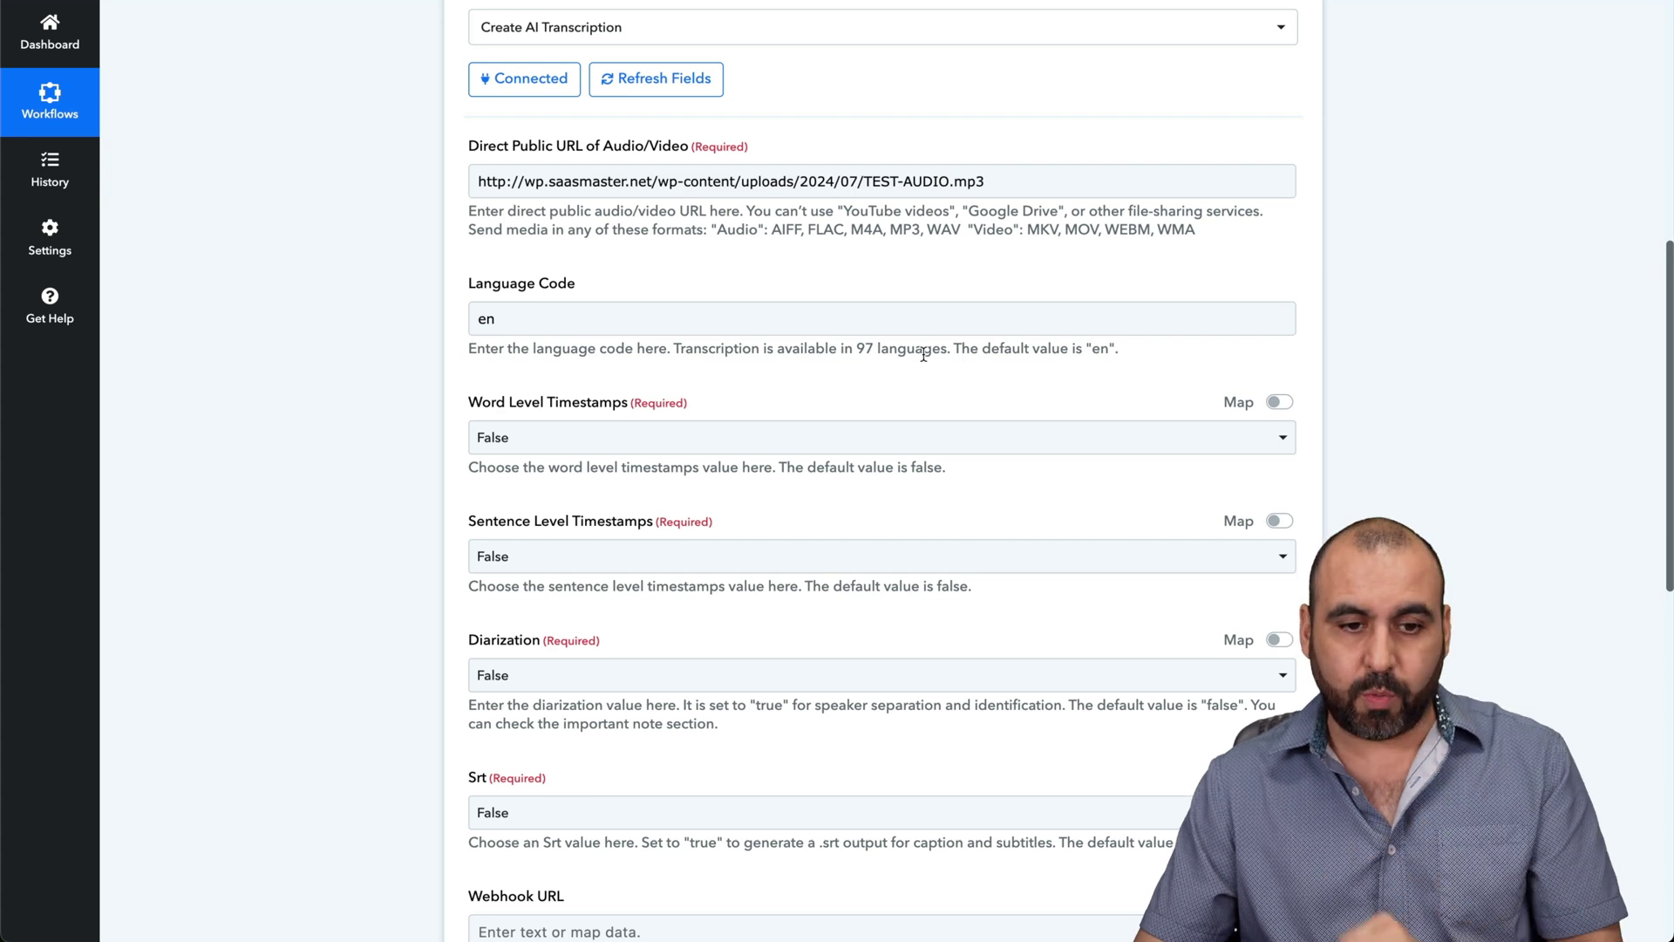
pyautogui.scroll(-2, 924, 355)
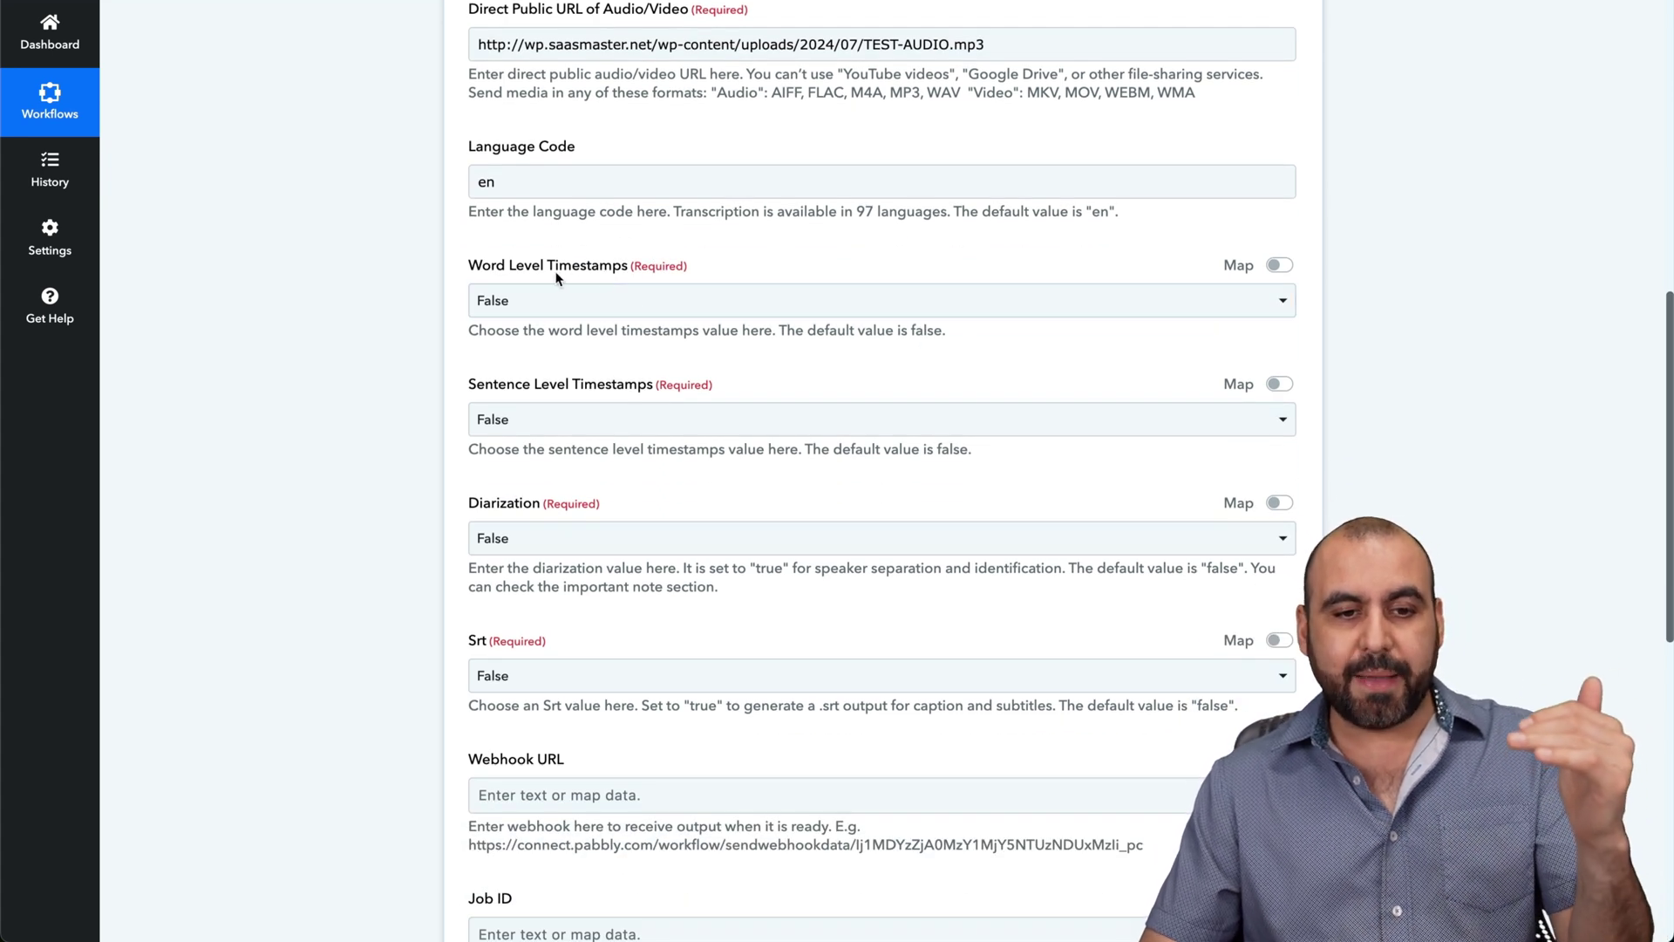
pyautogui.scroll(-3, 680, 272)
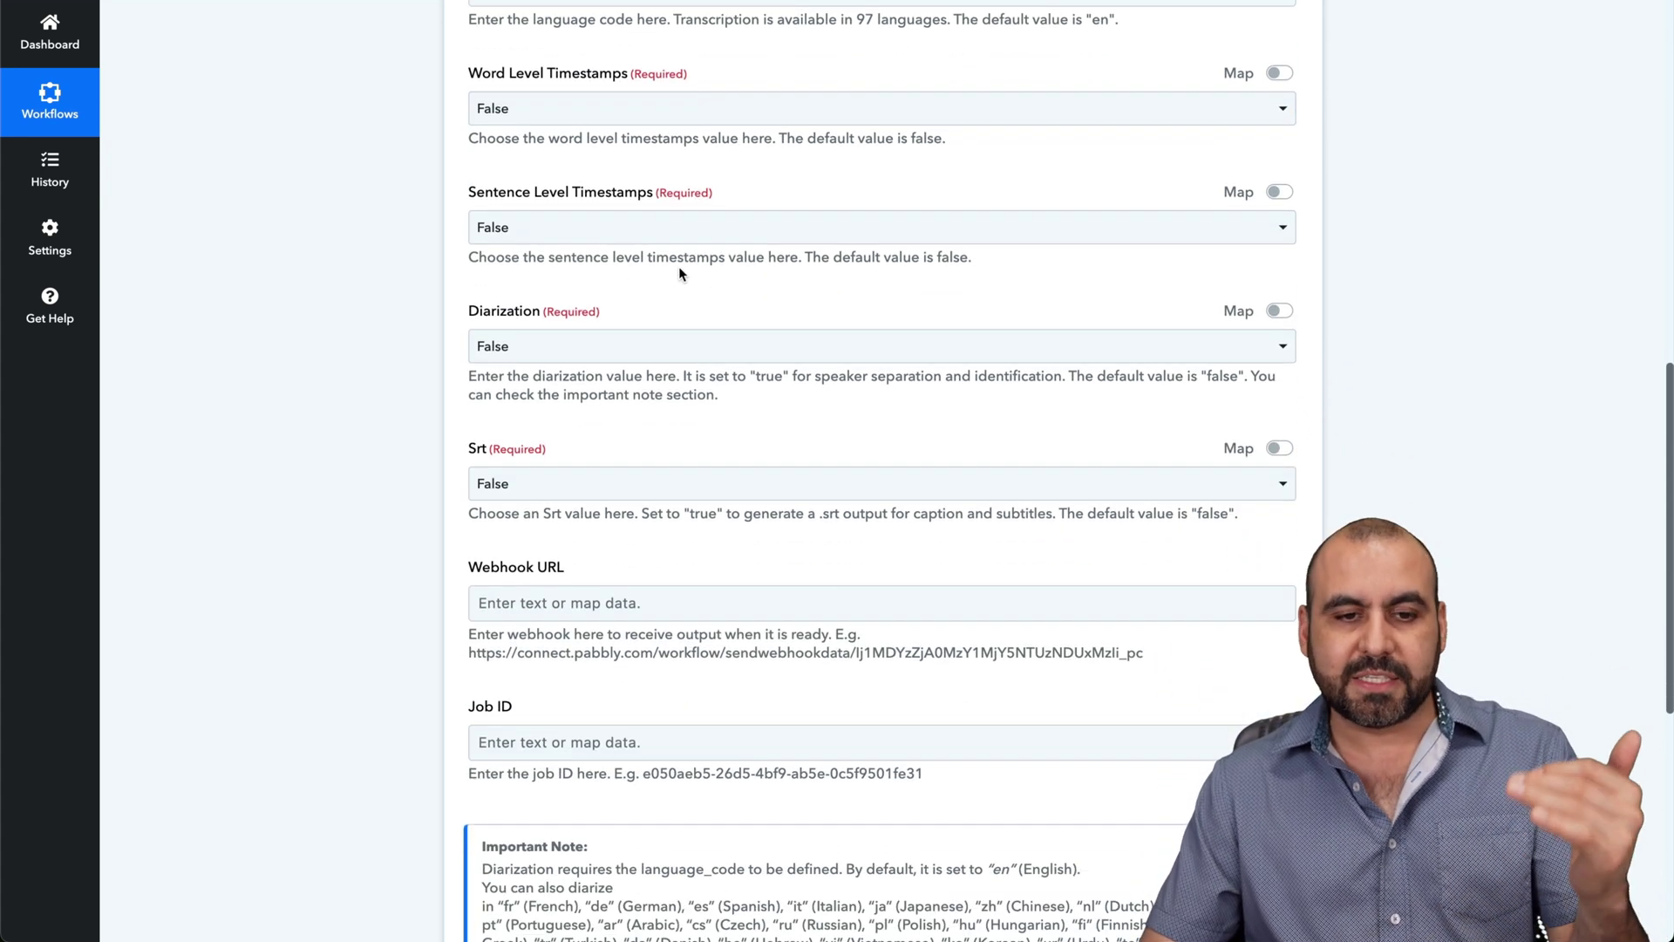
pyautogui.scroll(-1, 707, 299)
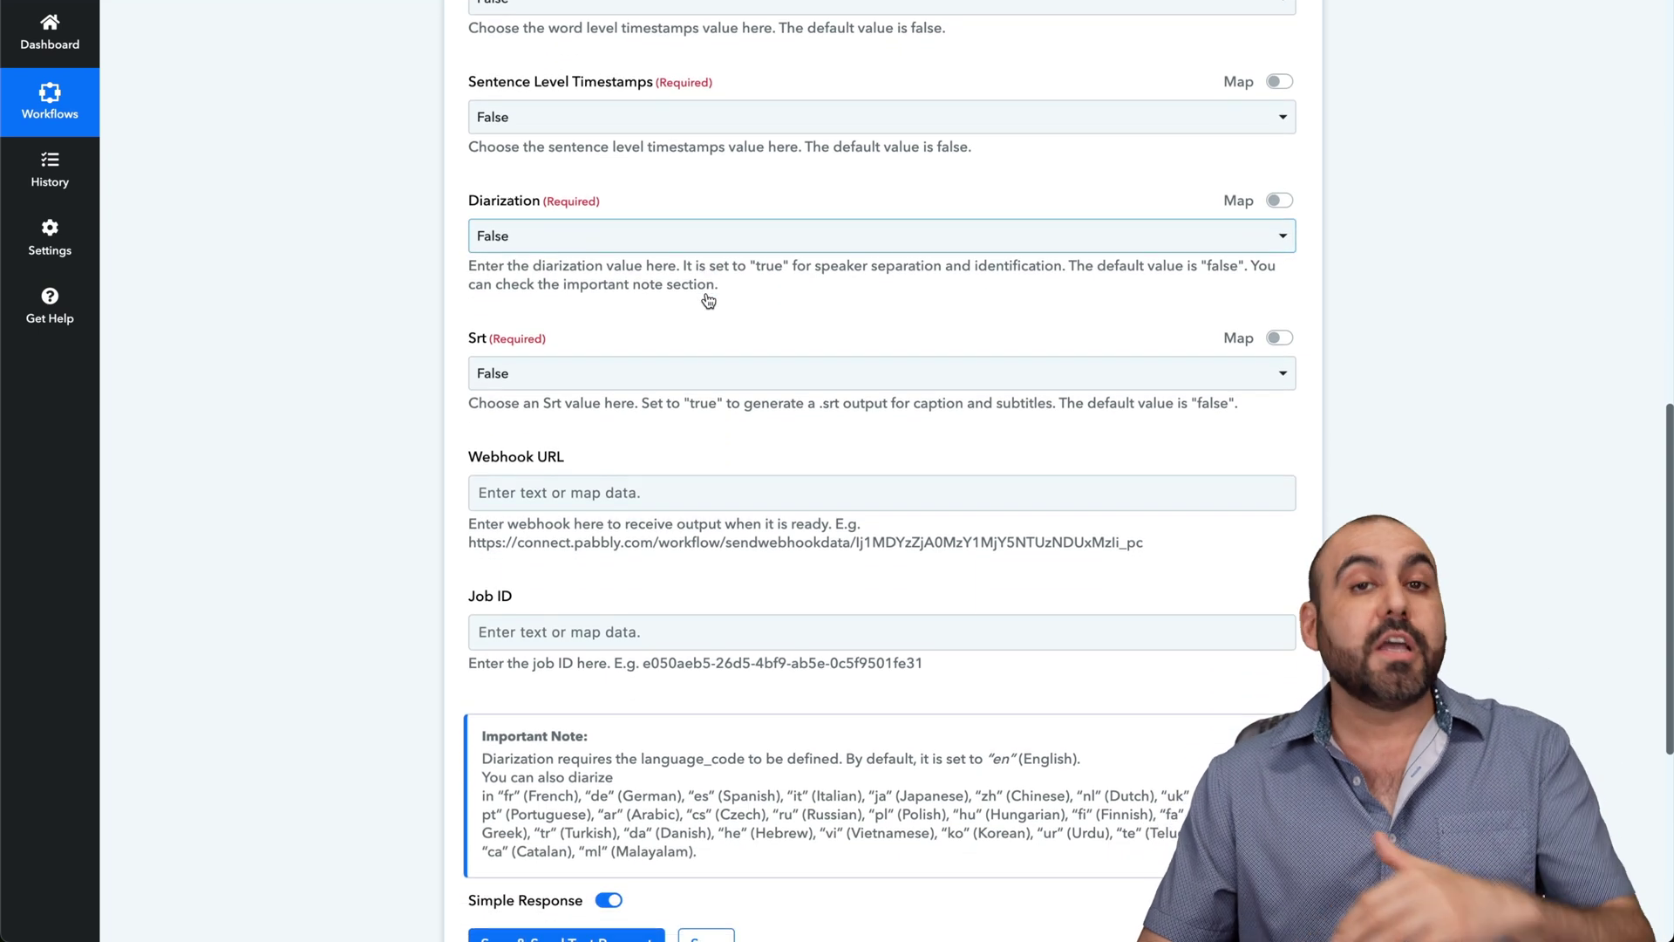
pyautogui.click(708, 300)
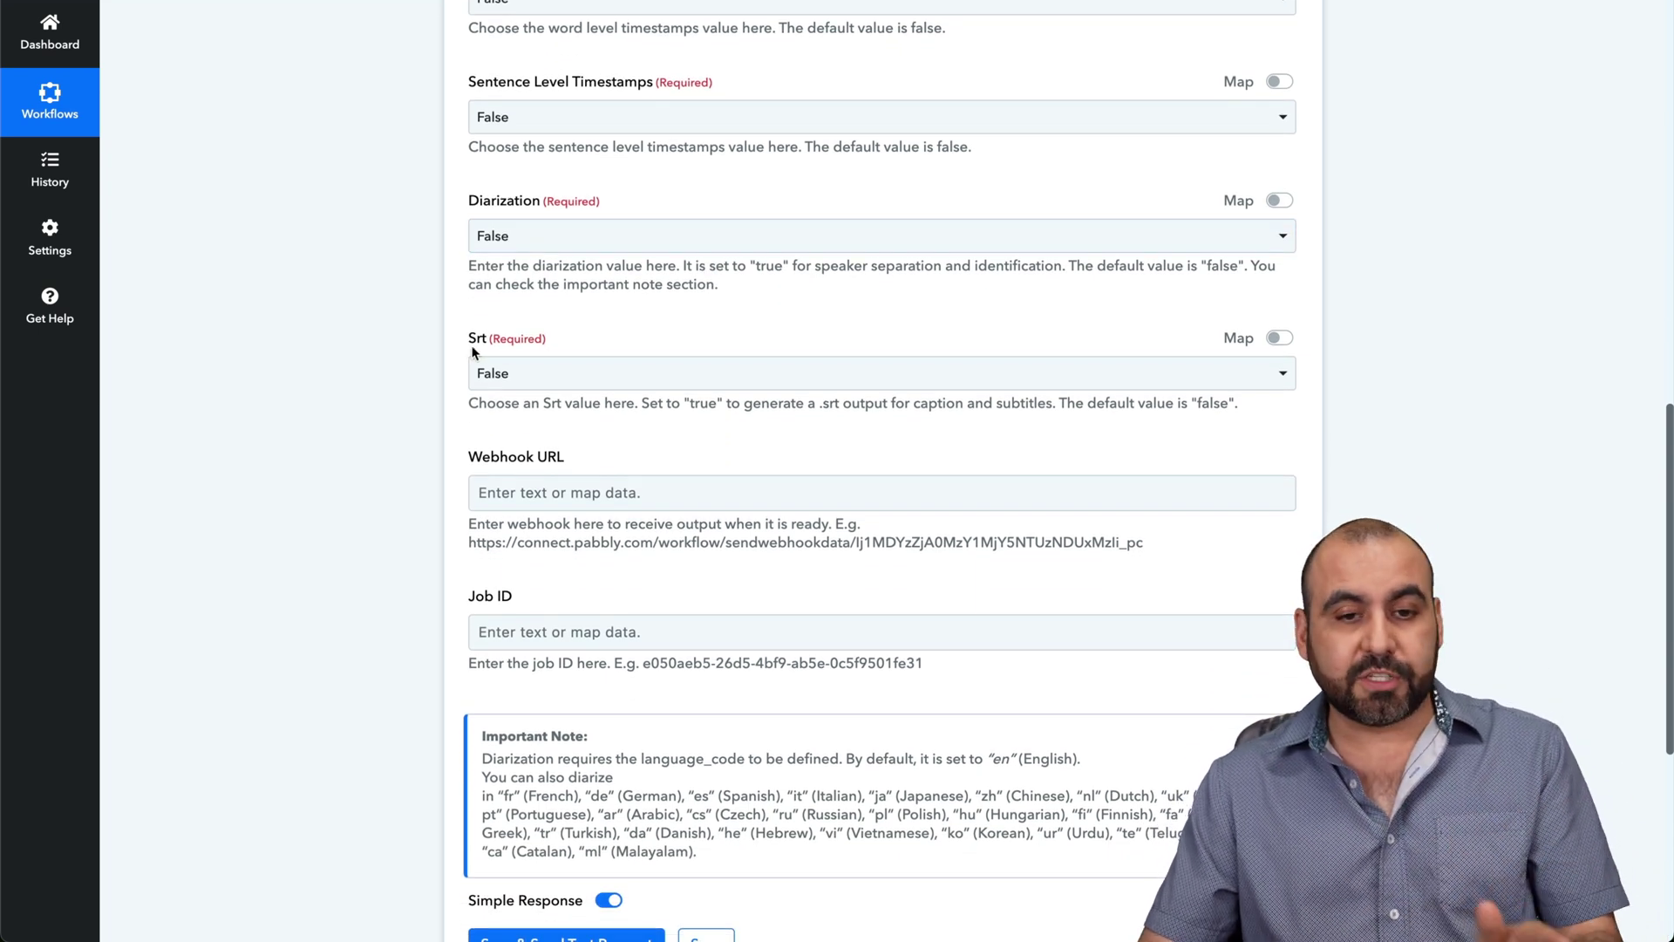
pyautogui.scroll(-2, 640, 402)
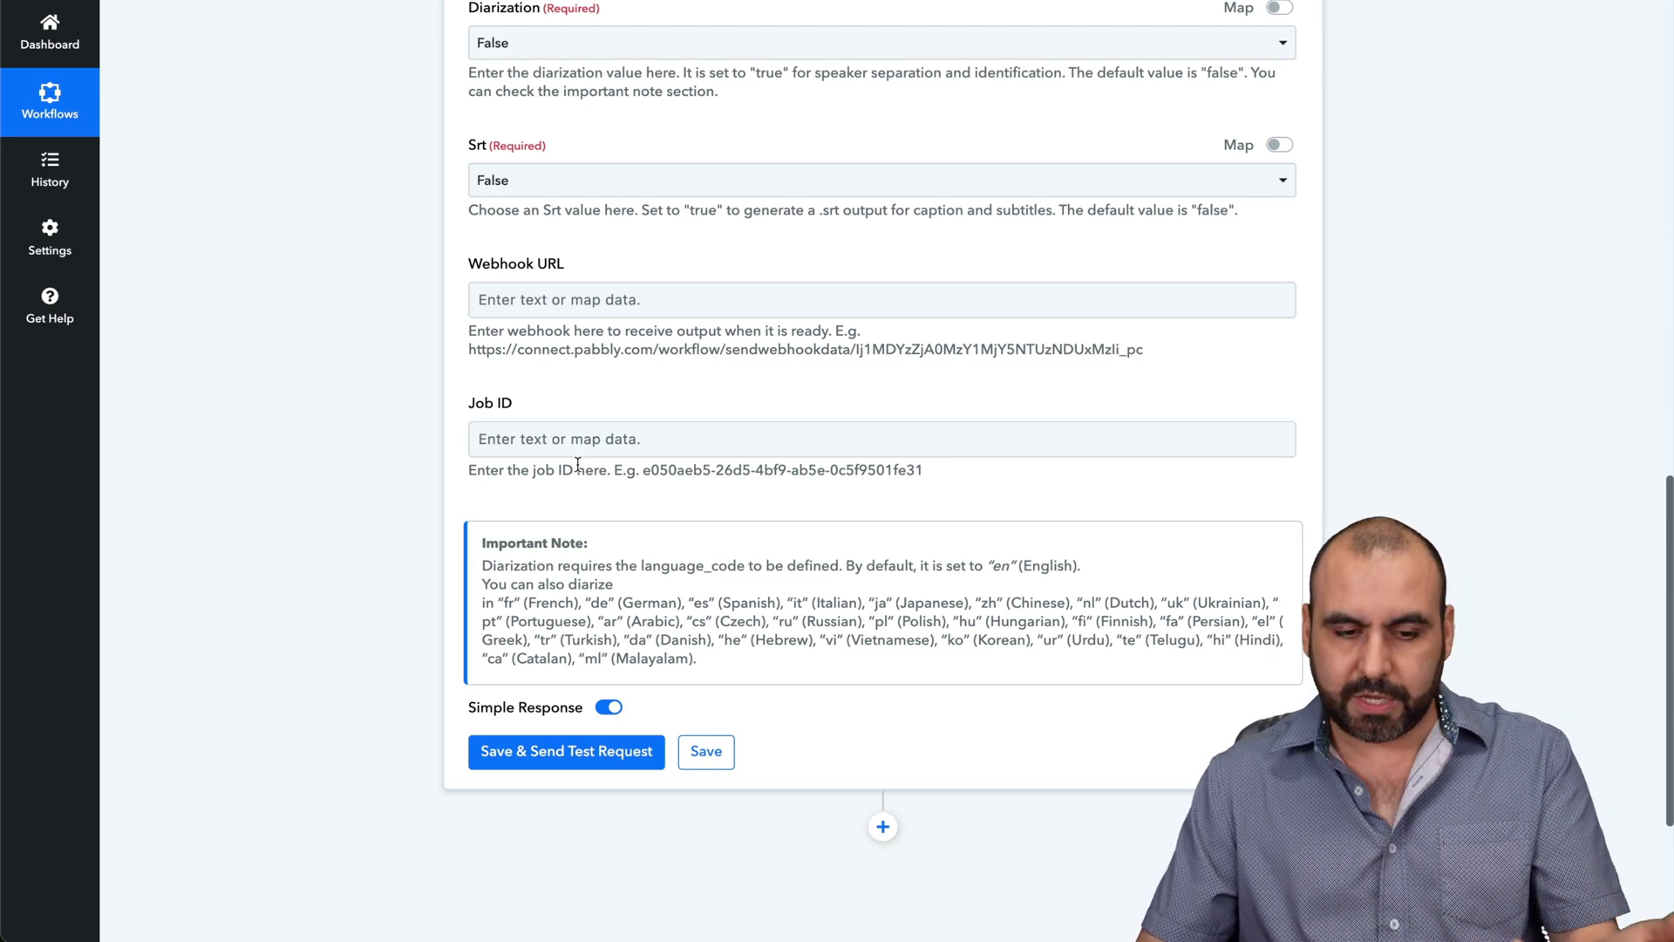
pyautogui.click(554, 768)
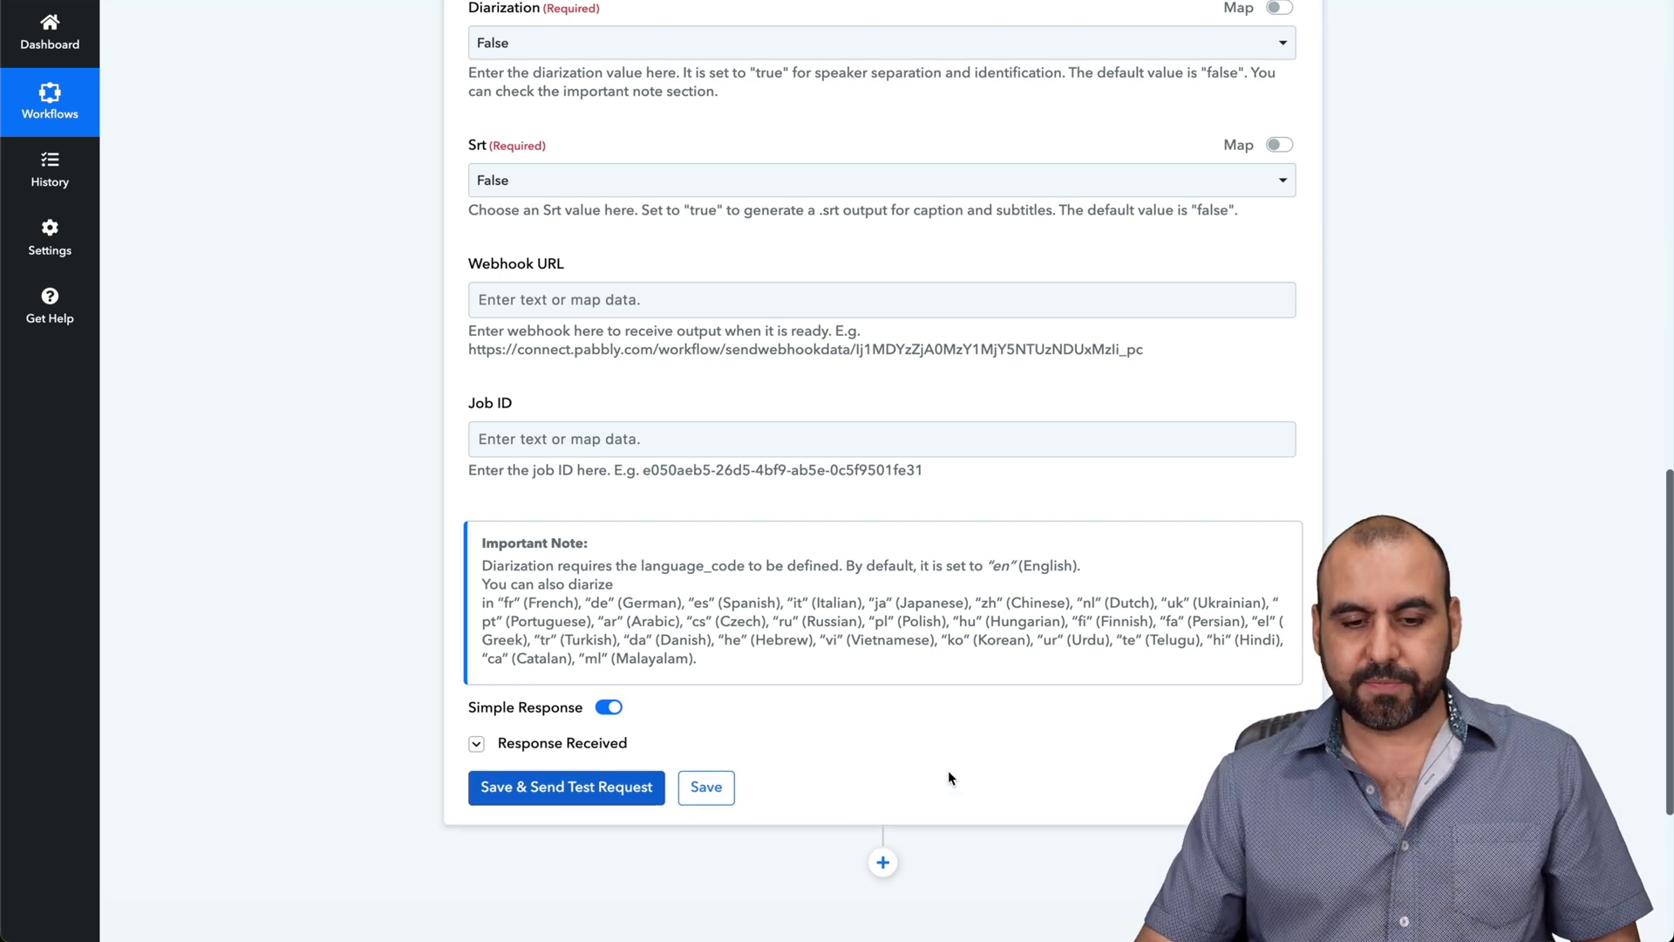
# Review the test response showing the job Id, endpoint transcribe and Status pending
pyautogui.scroll(-5, 952, 715)
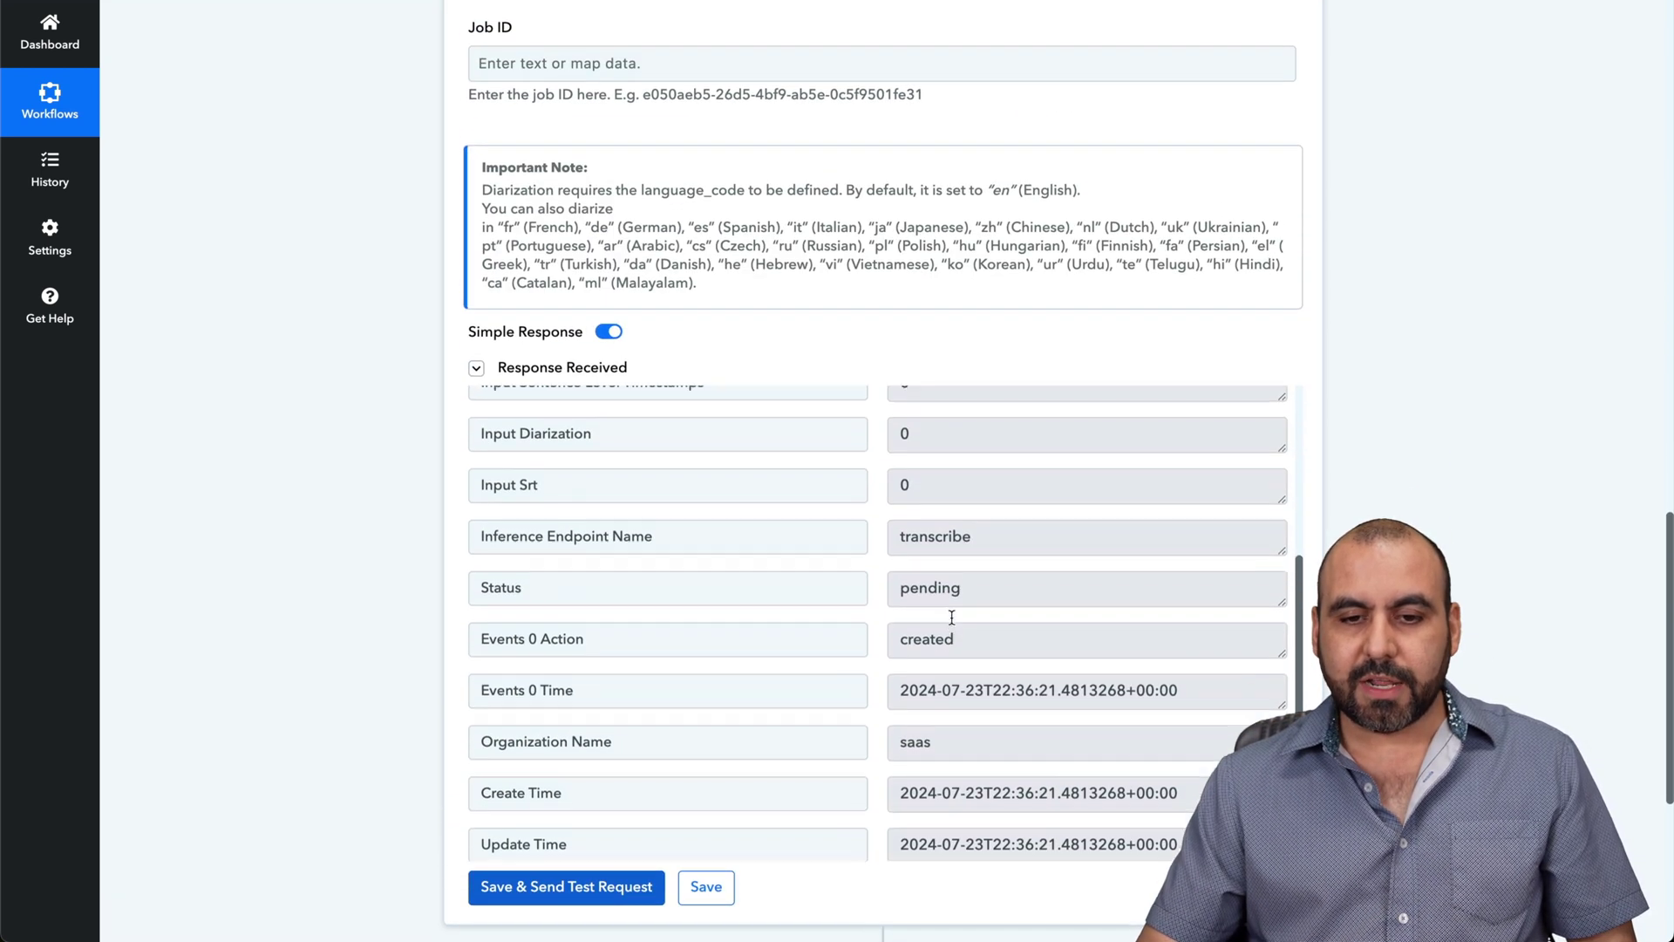
pyautogui.scroll(3, 951, 611)
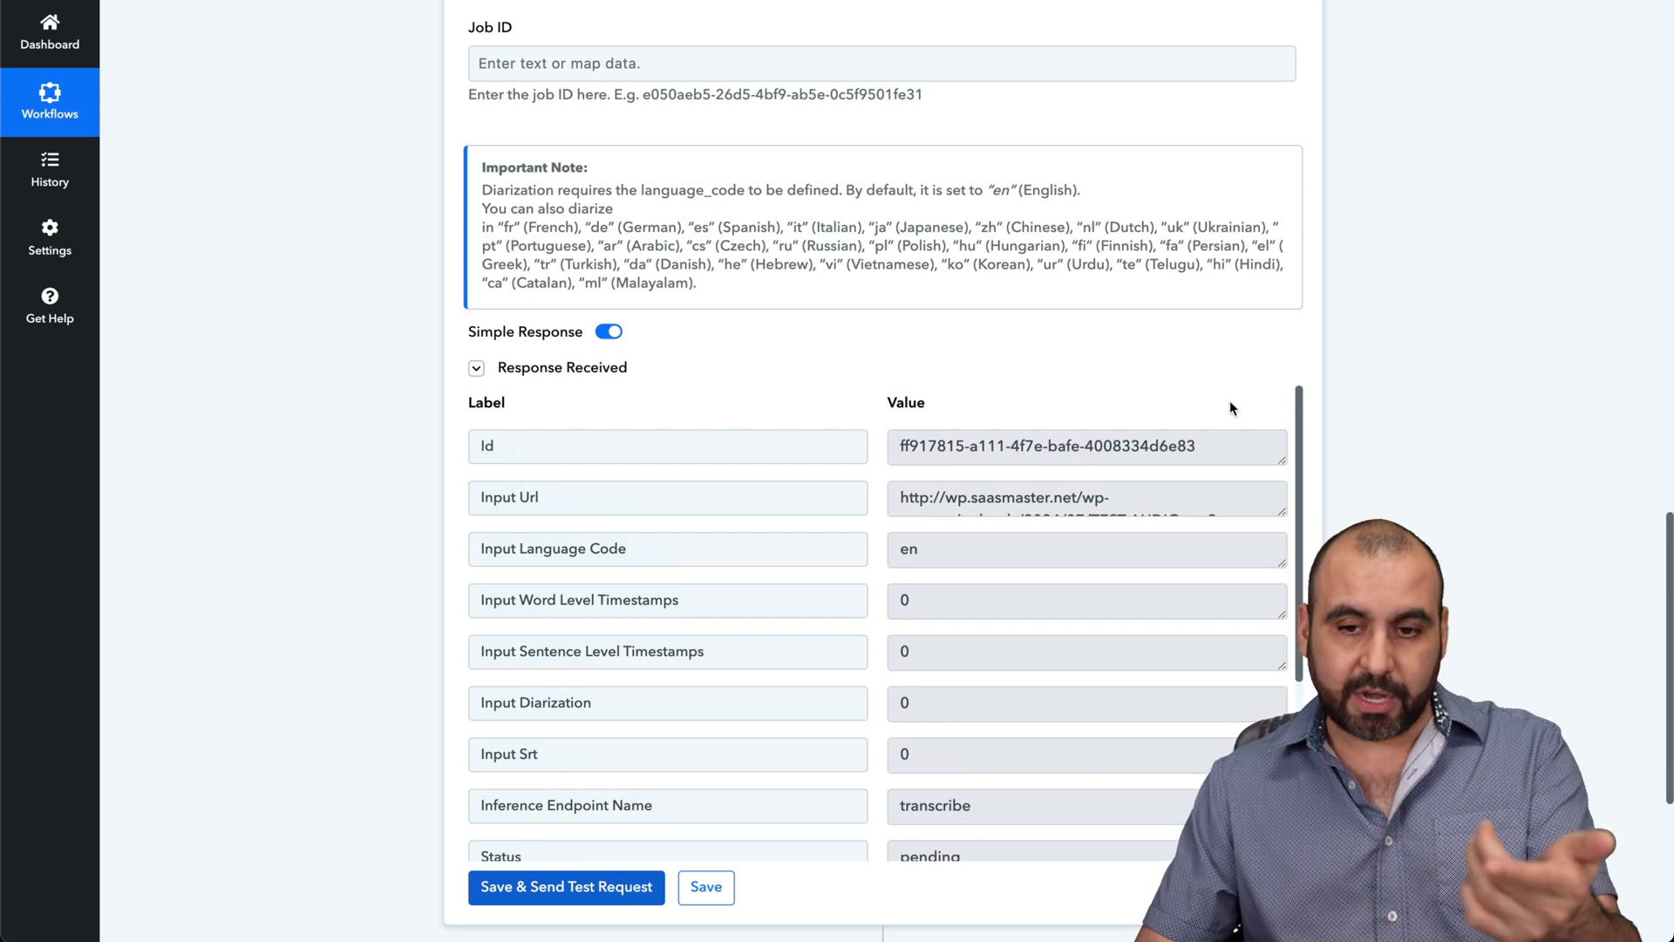
pyautogui.scroll(-5, 1395, 402)
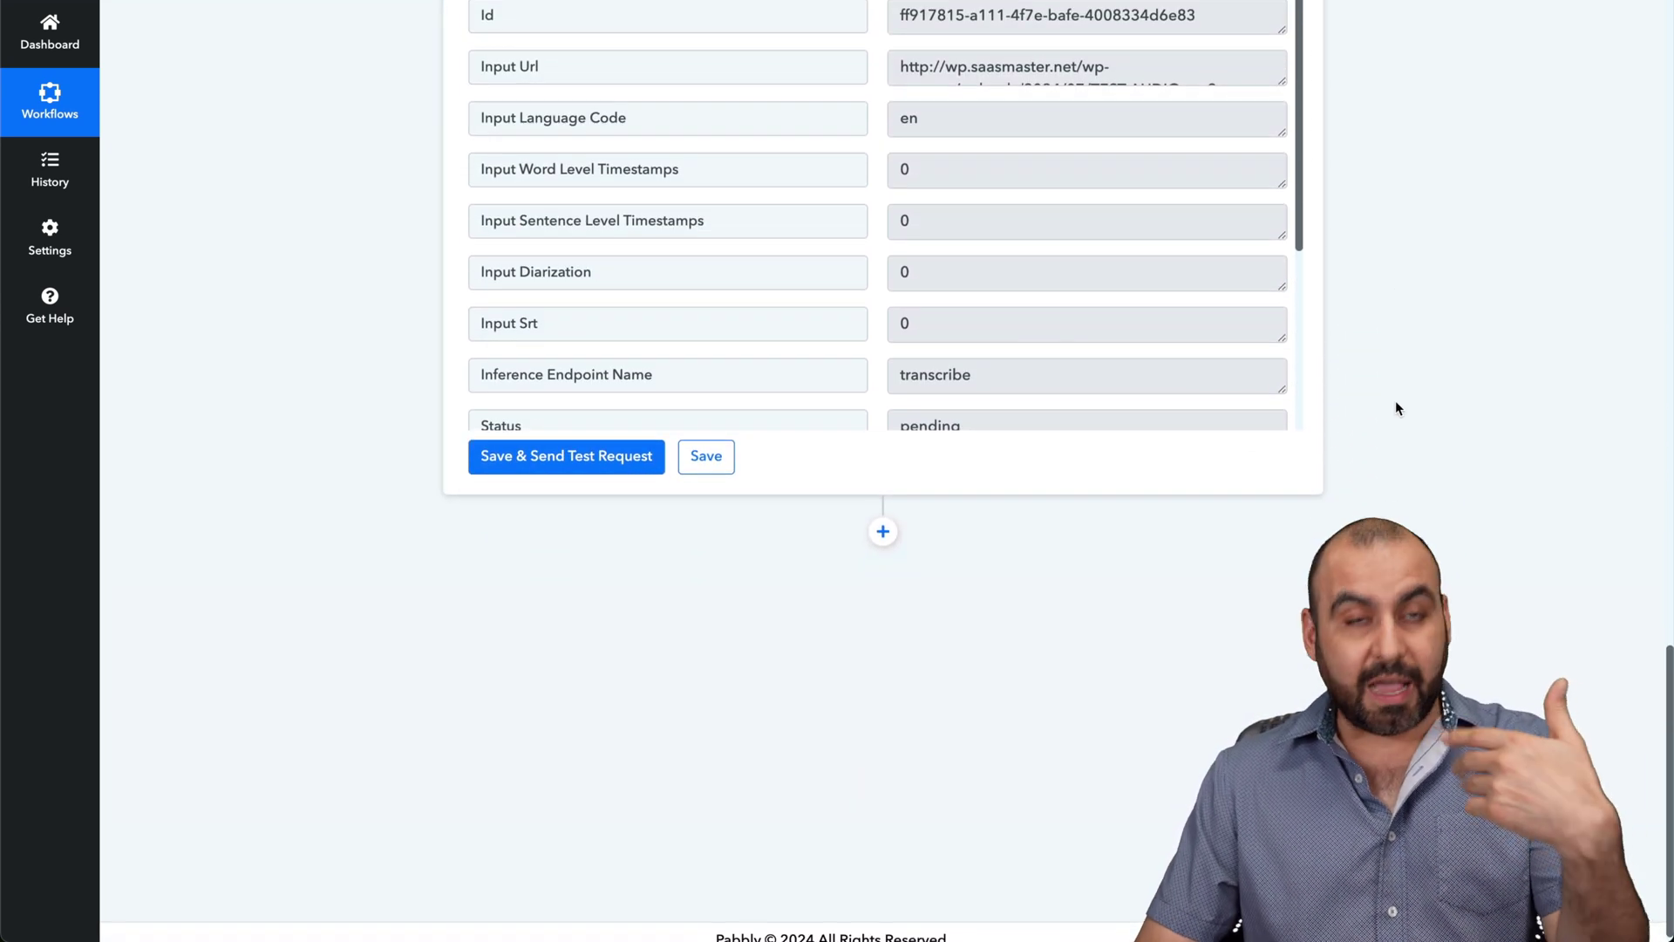
pyautogui.scroll(5, 1251, 491)
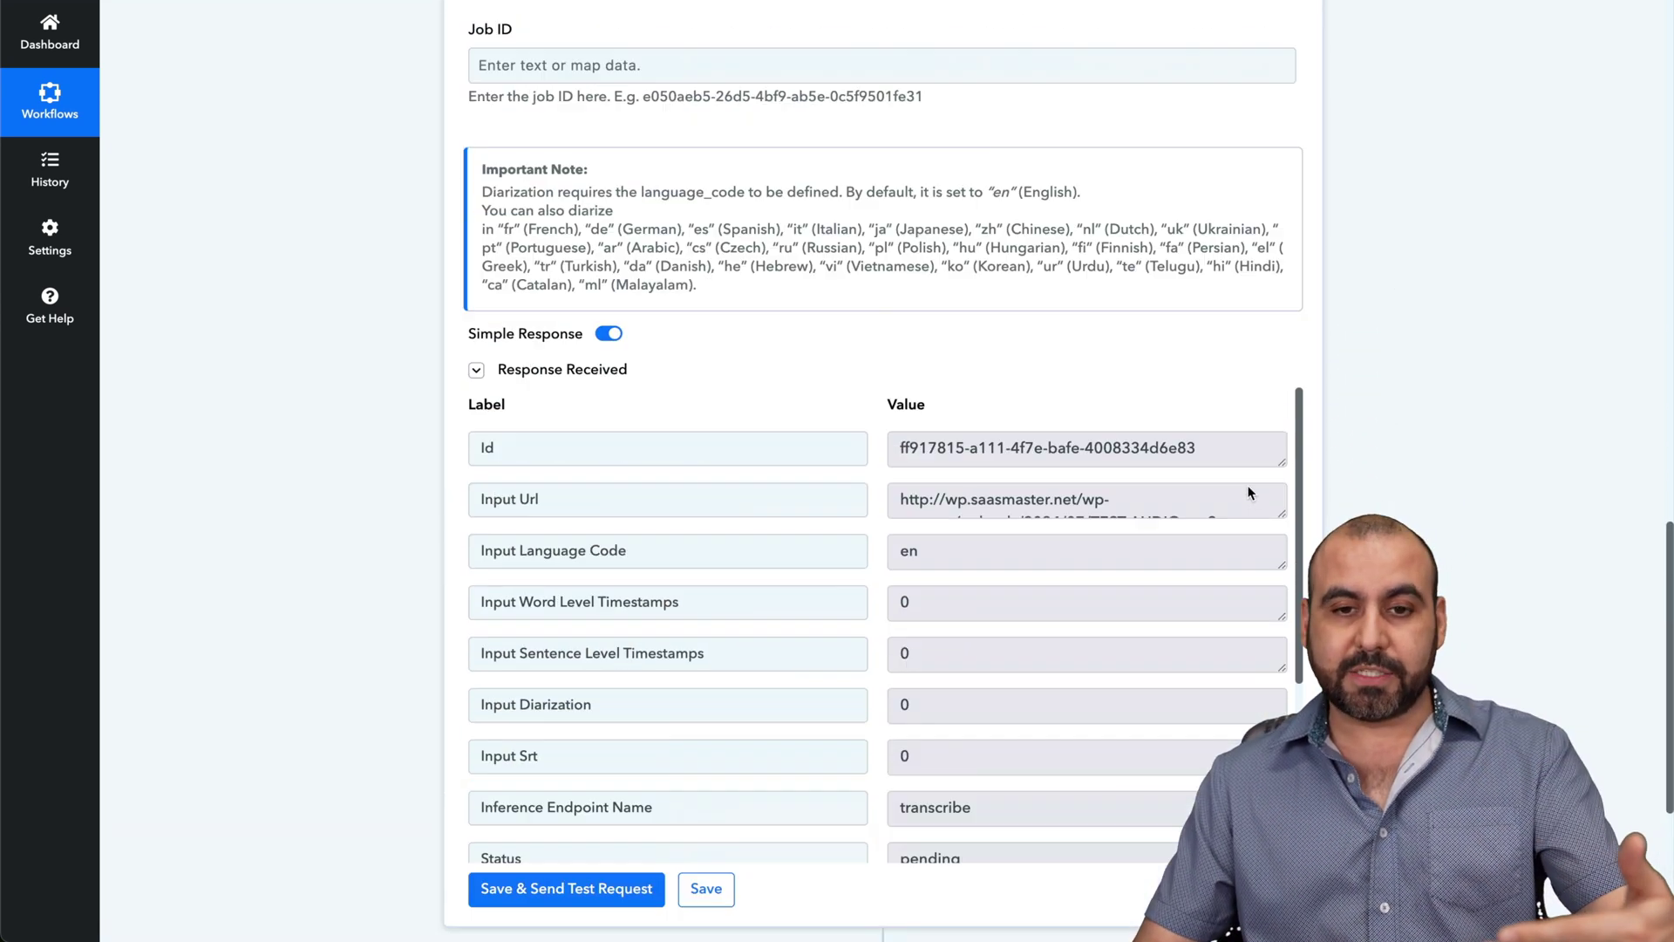
pyautogui.scroll(15, 1251, 492)
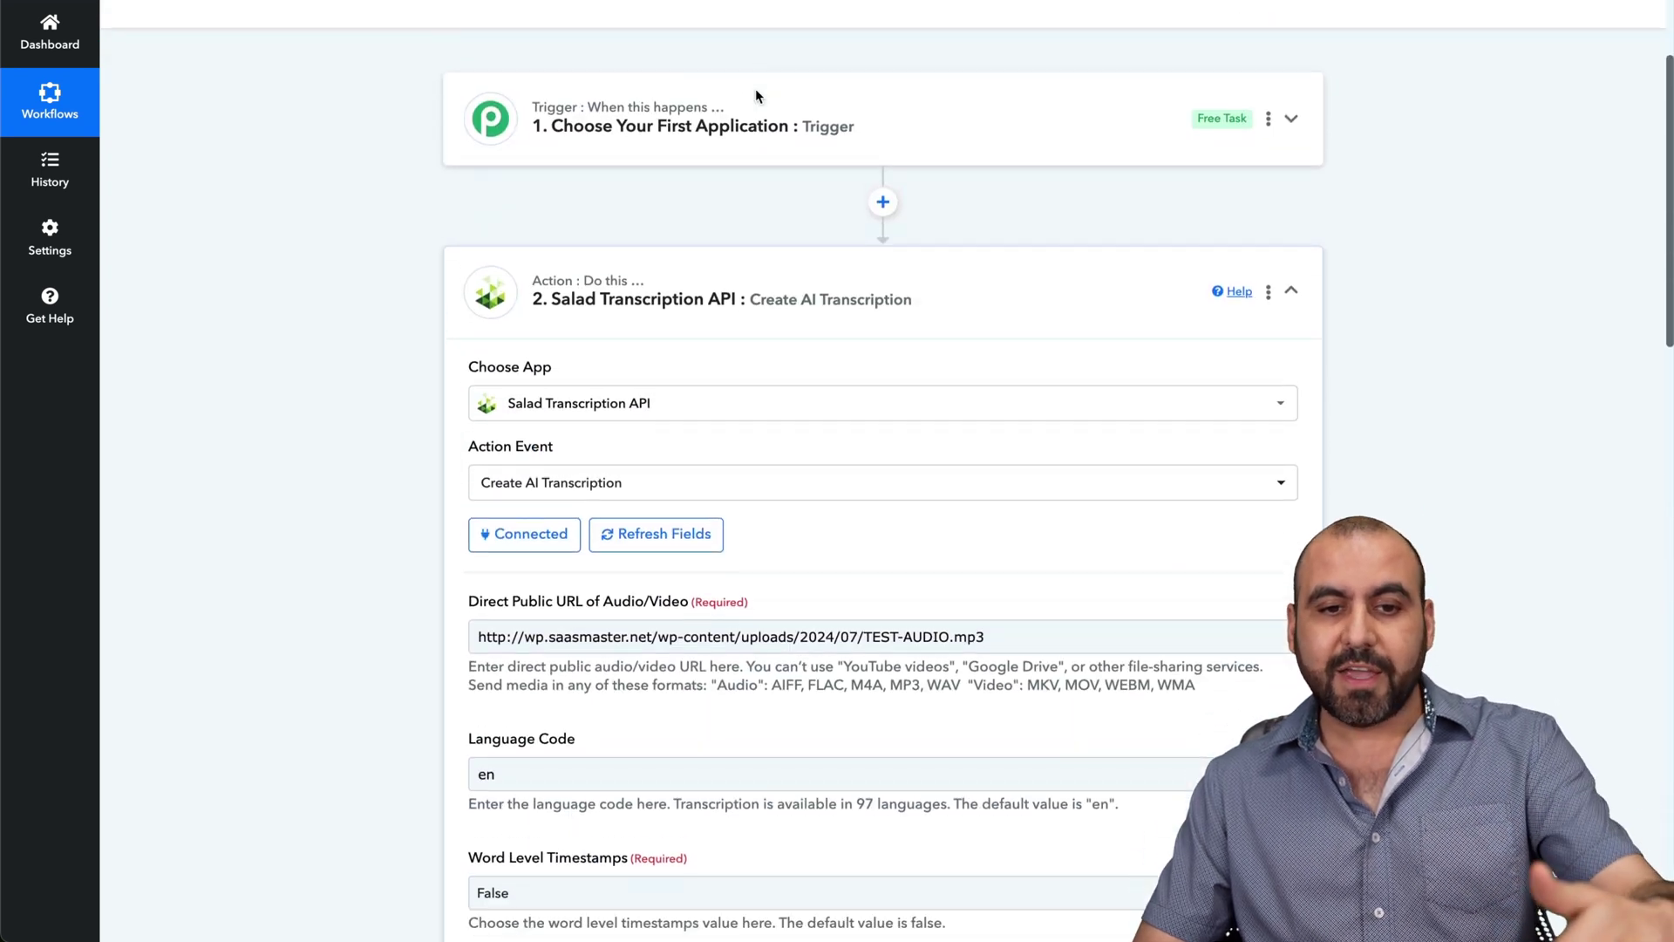
pyautogui.scroll(-20, 756, 87)
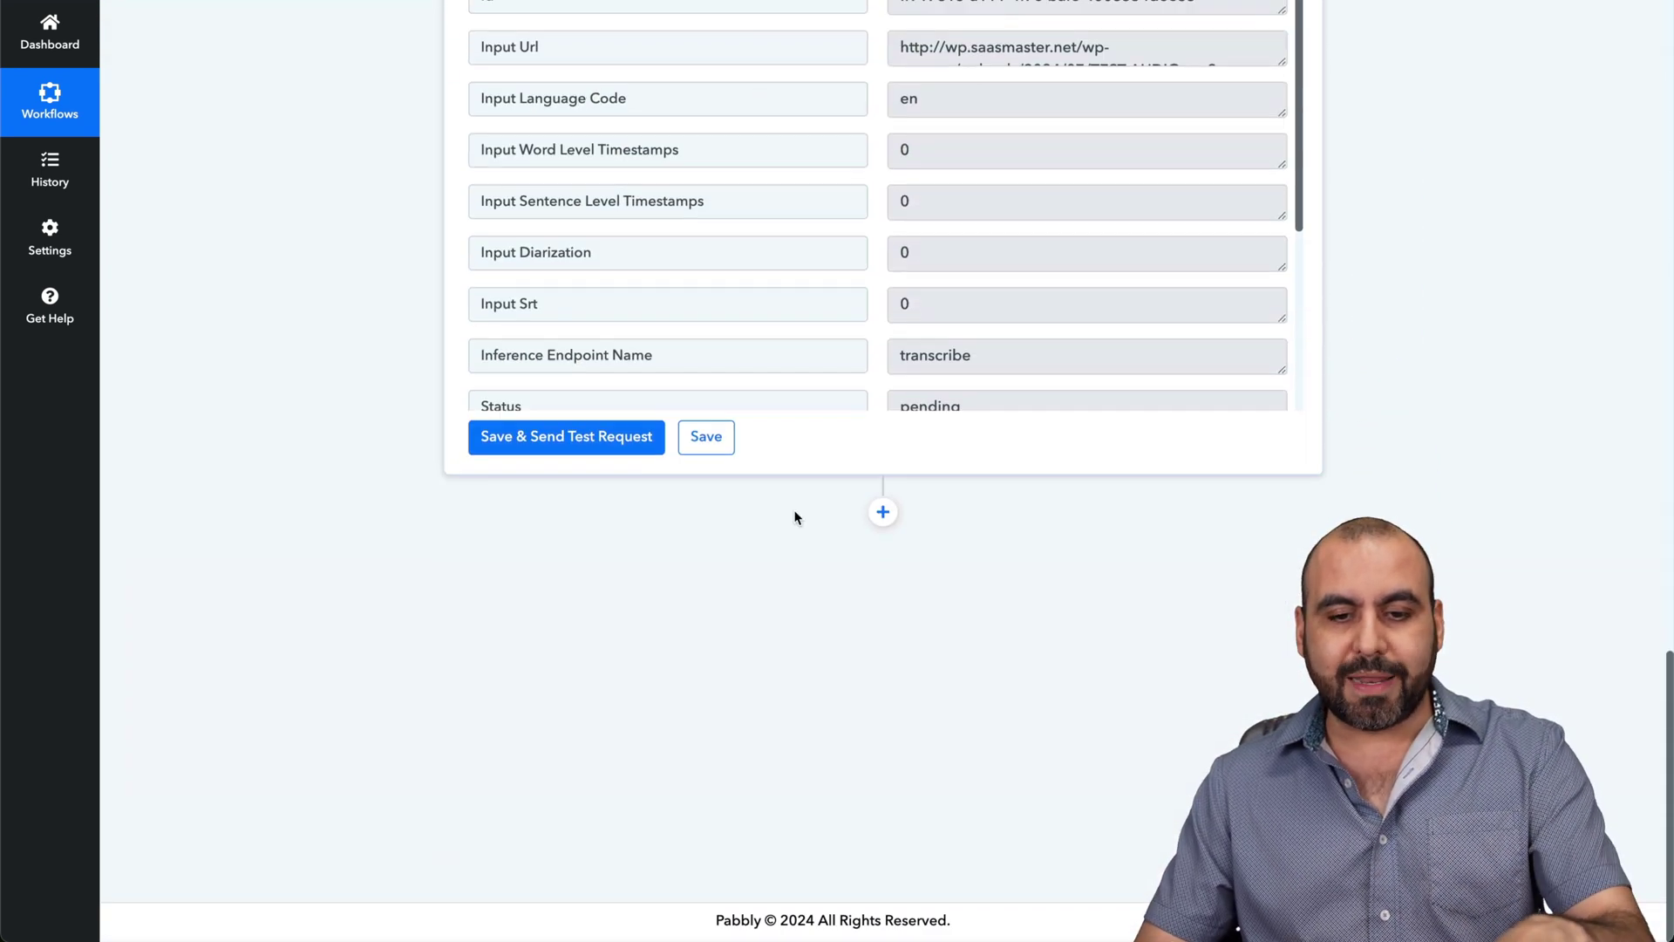
# Add a Delay (Pabbly) step with the Add Time Delay action
pyautogui.click(882, 512)
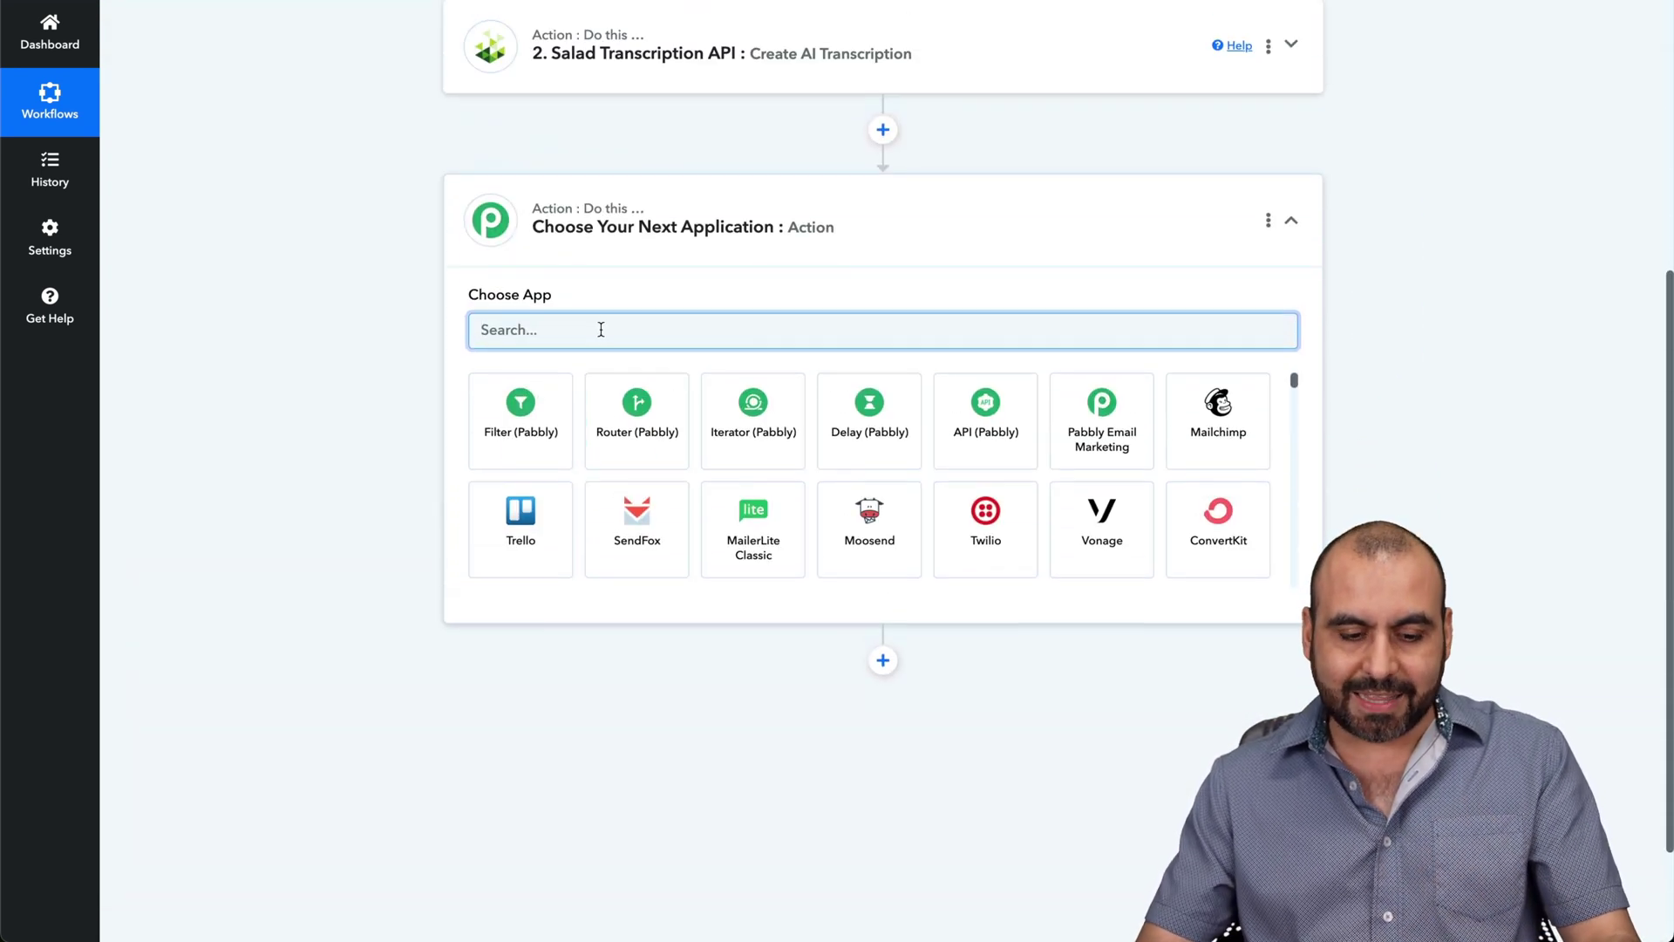
pyautogui.write('delay')
pyautogui.click(523, 419)
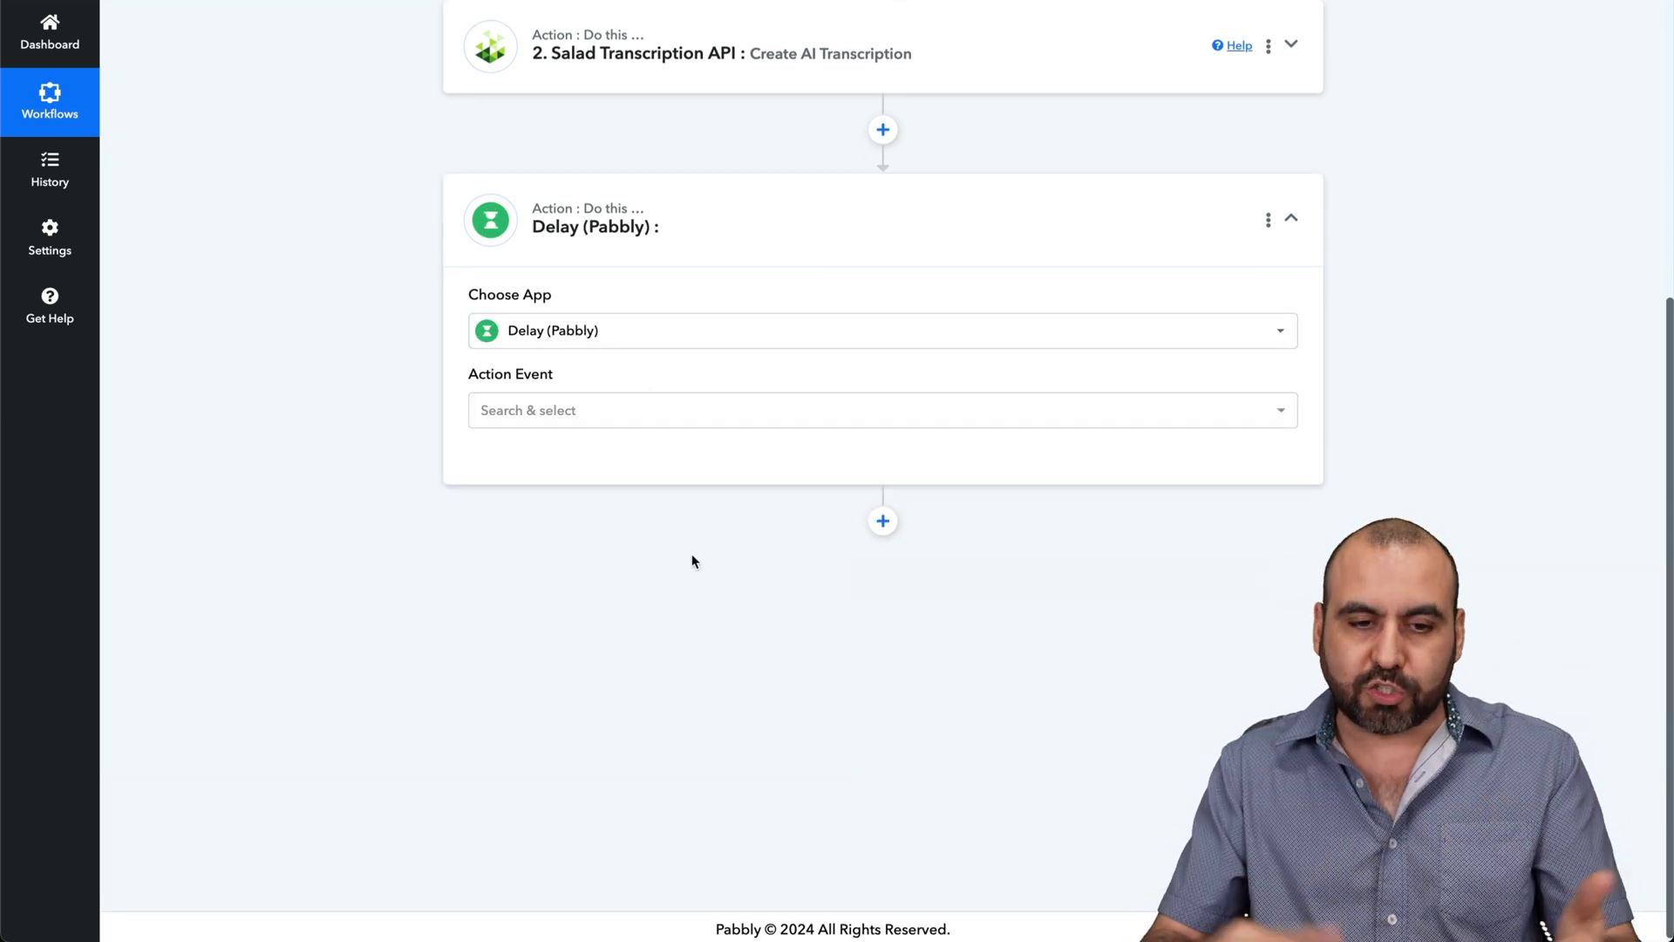
pyautogui.click(616, 411)
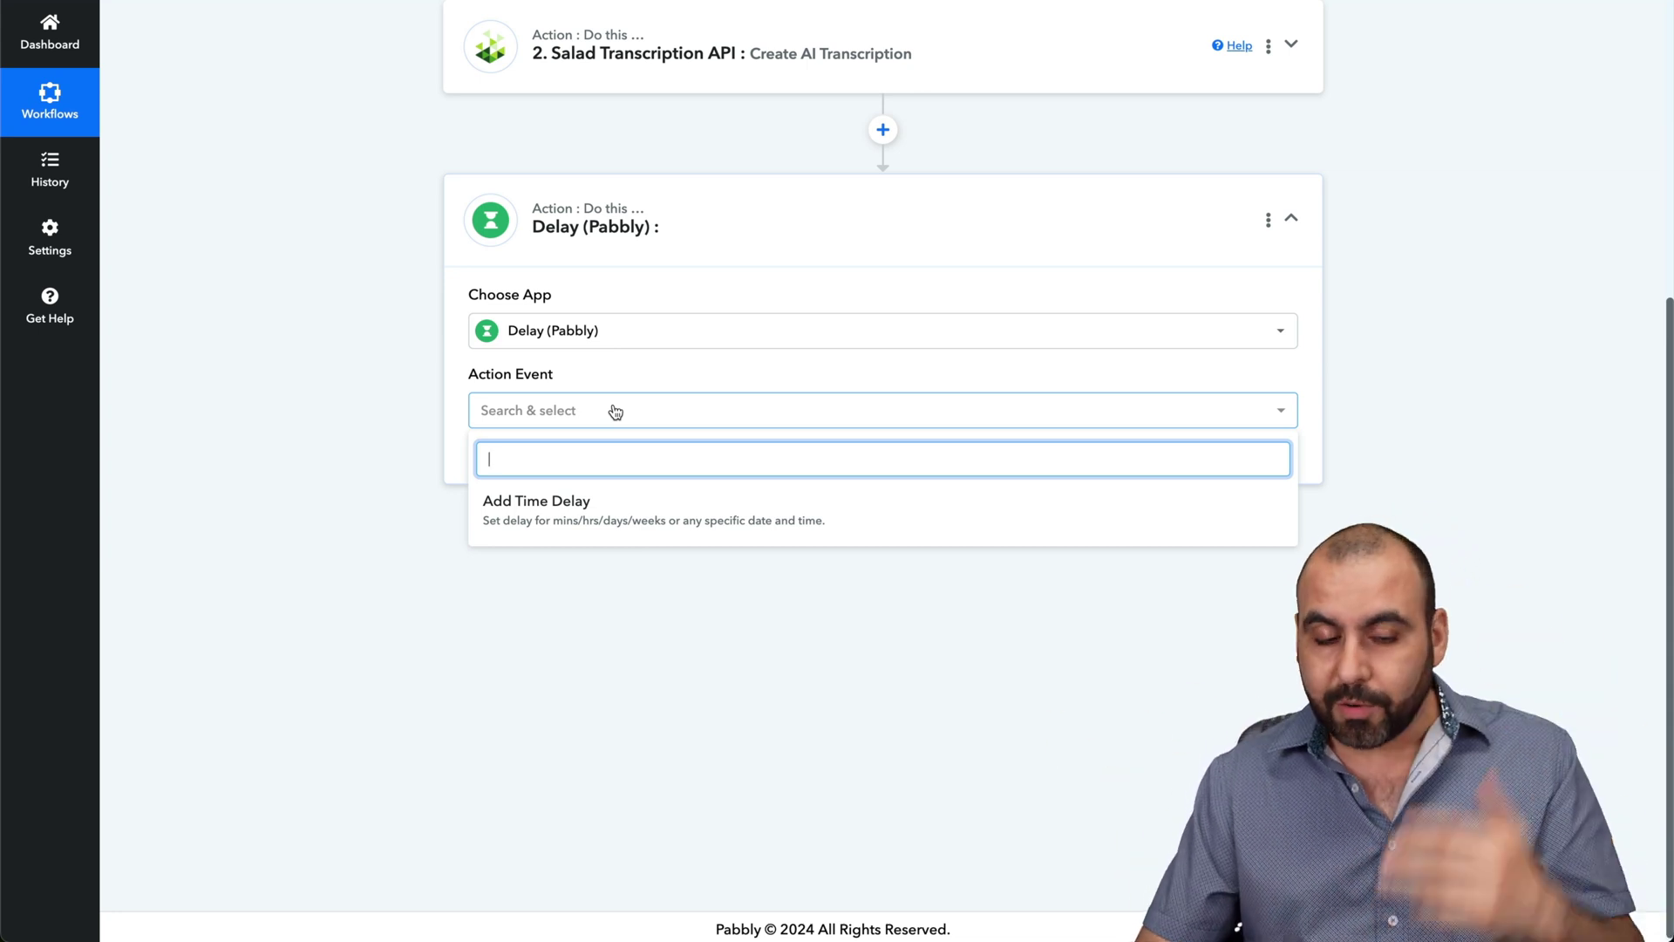
pyautogui.click(712, 517)
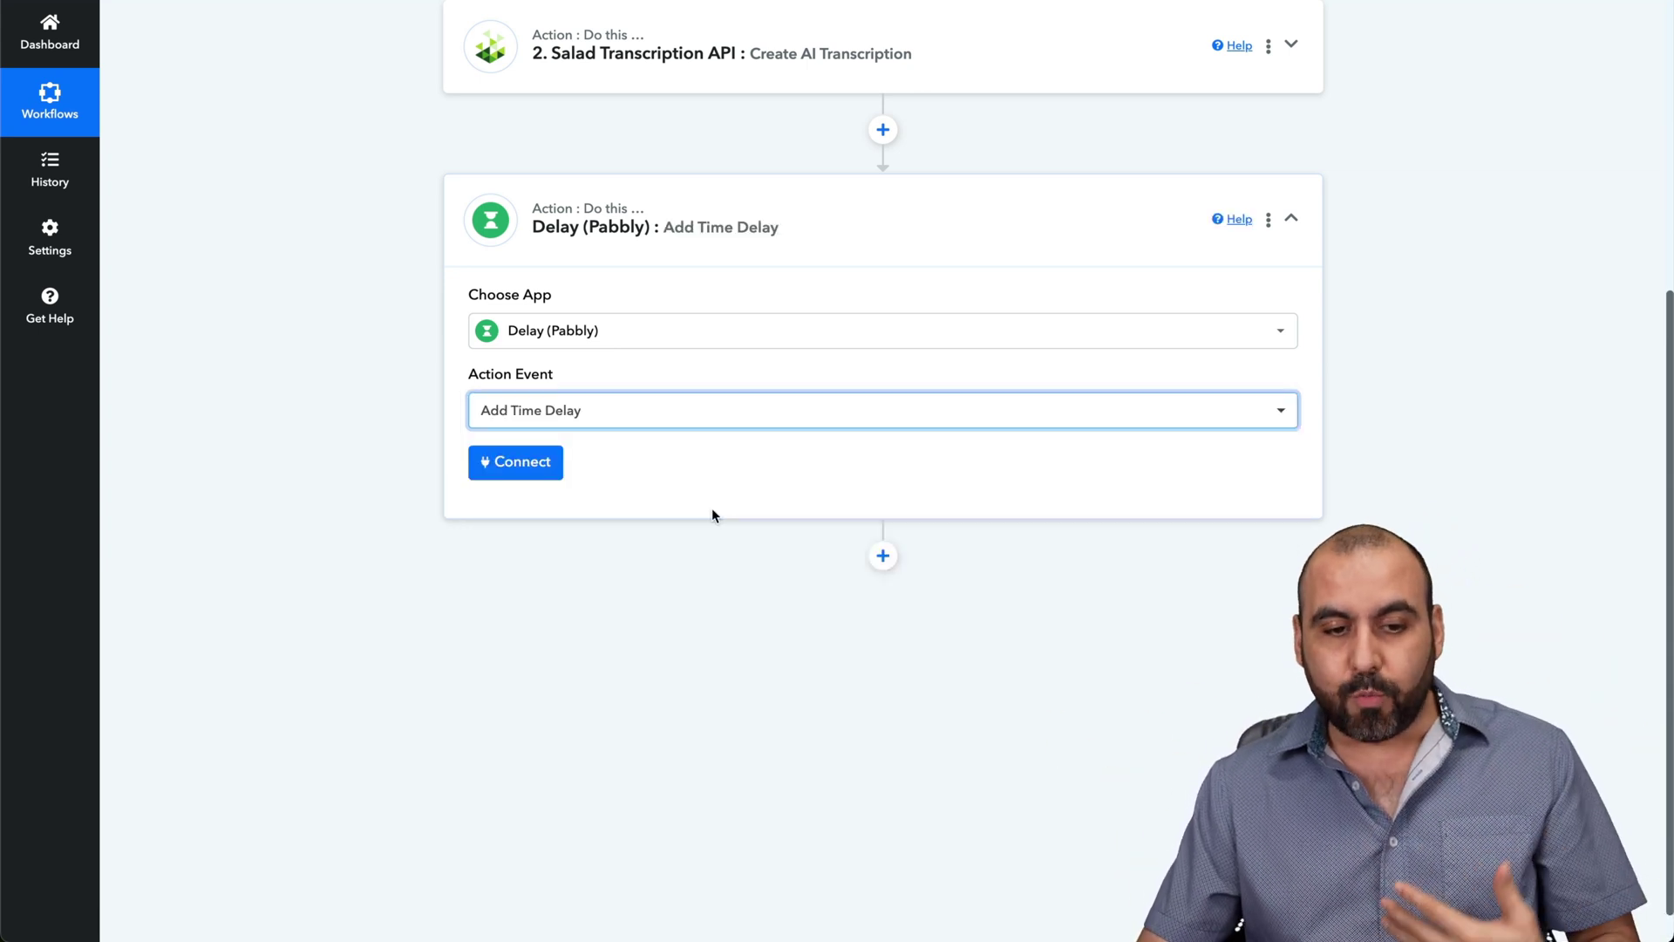
pyautogui.click(527, 461)
pyautogui.scroll(-3, 766, 564)
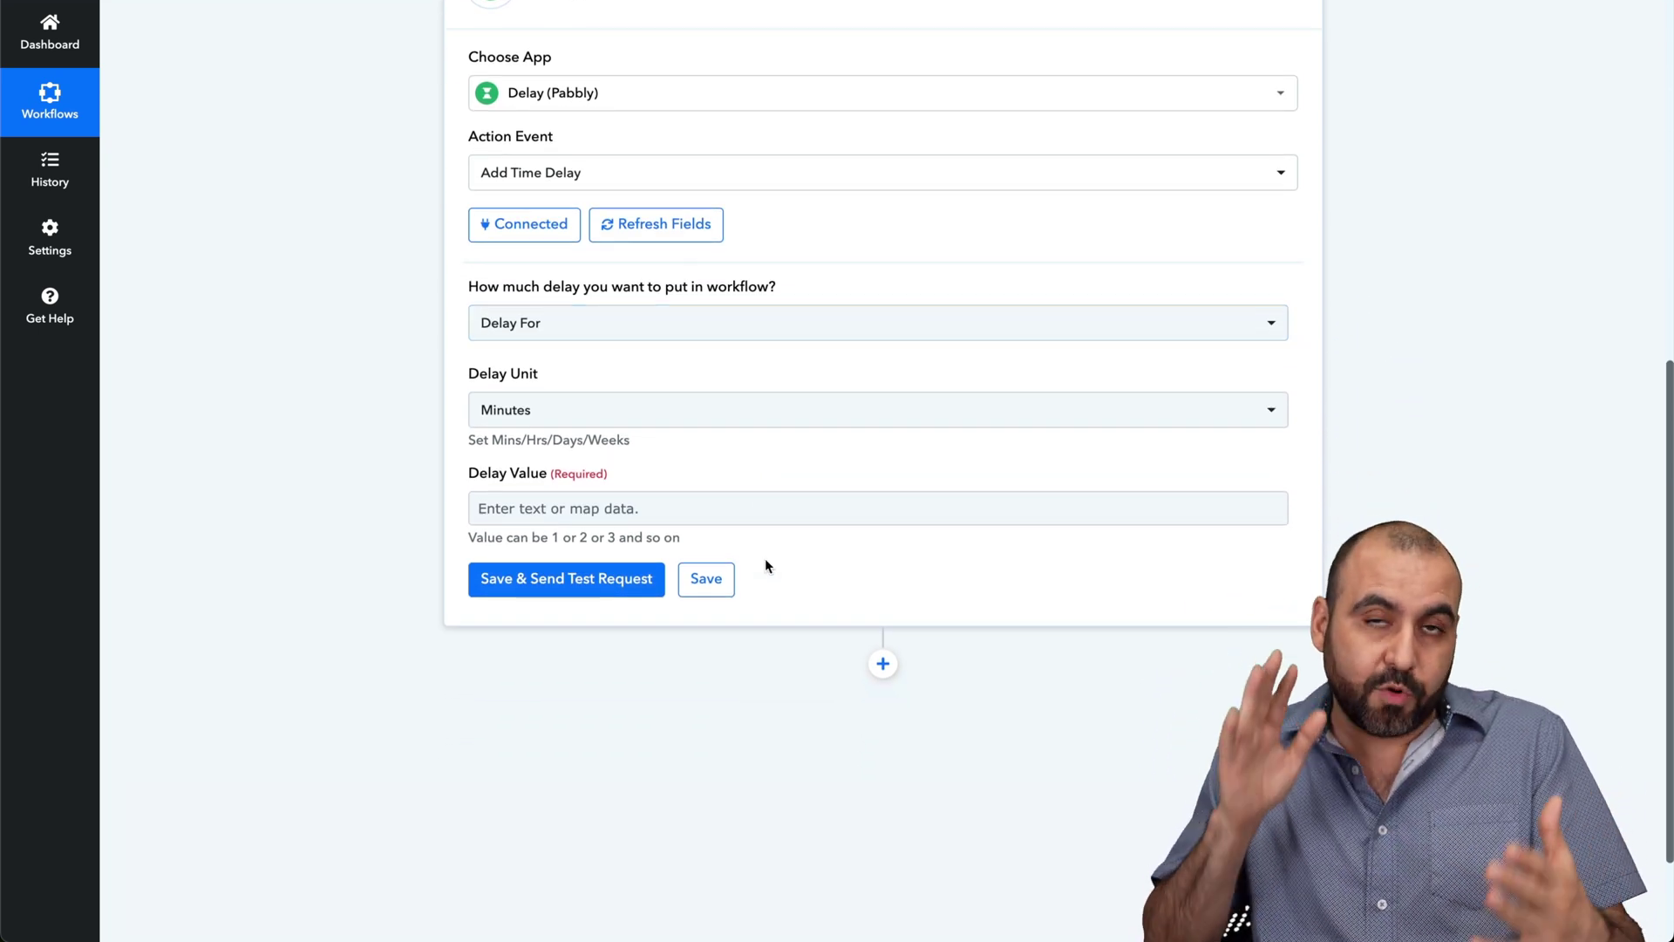
# Set the delay to 5 minutes, test it, and add another step below
pyautogui.click(664, 512)
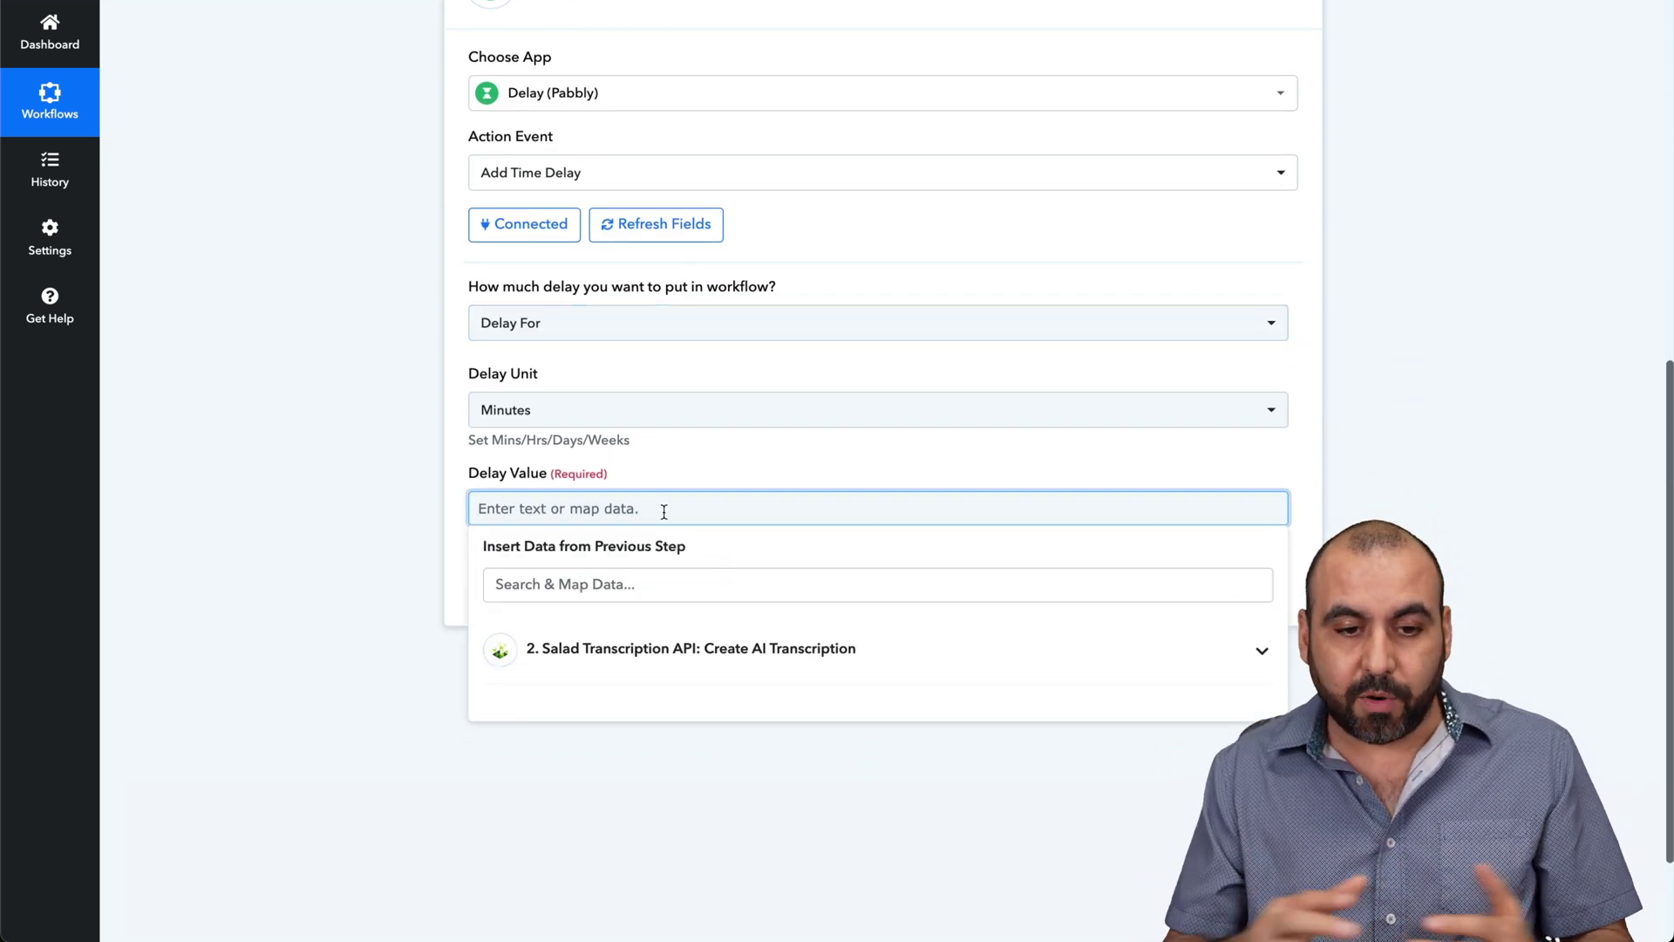
pyautogui.write('5')
pyautogui.click(347, 489)
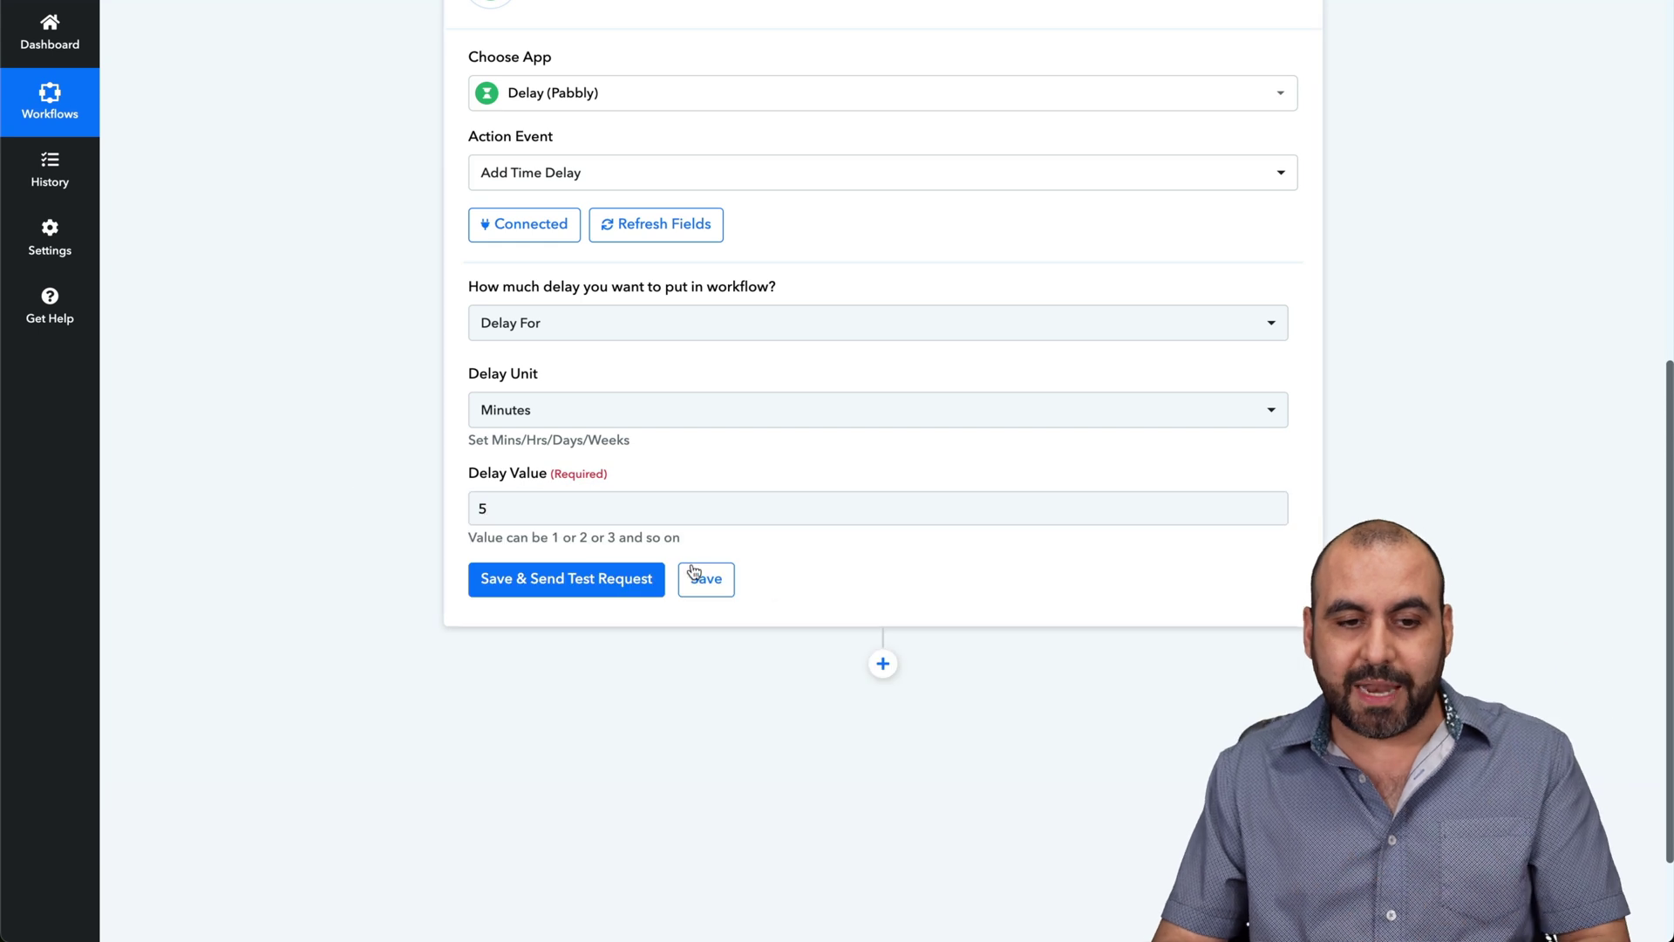
pyautogui.click(648, 583)
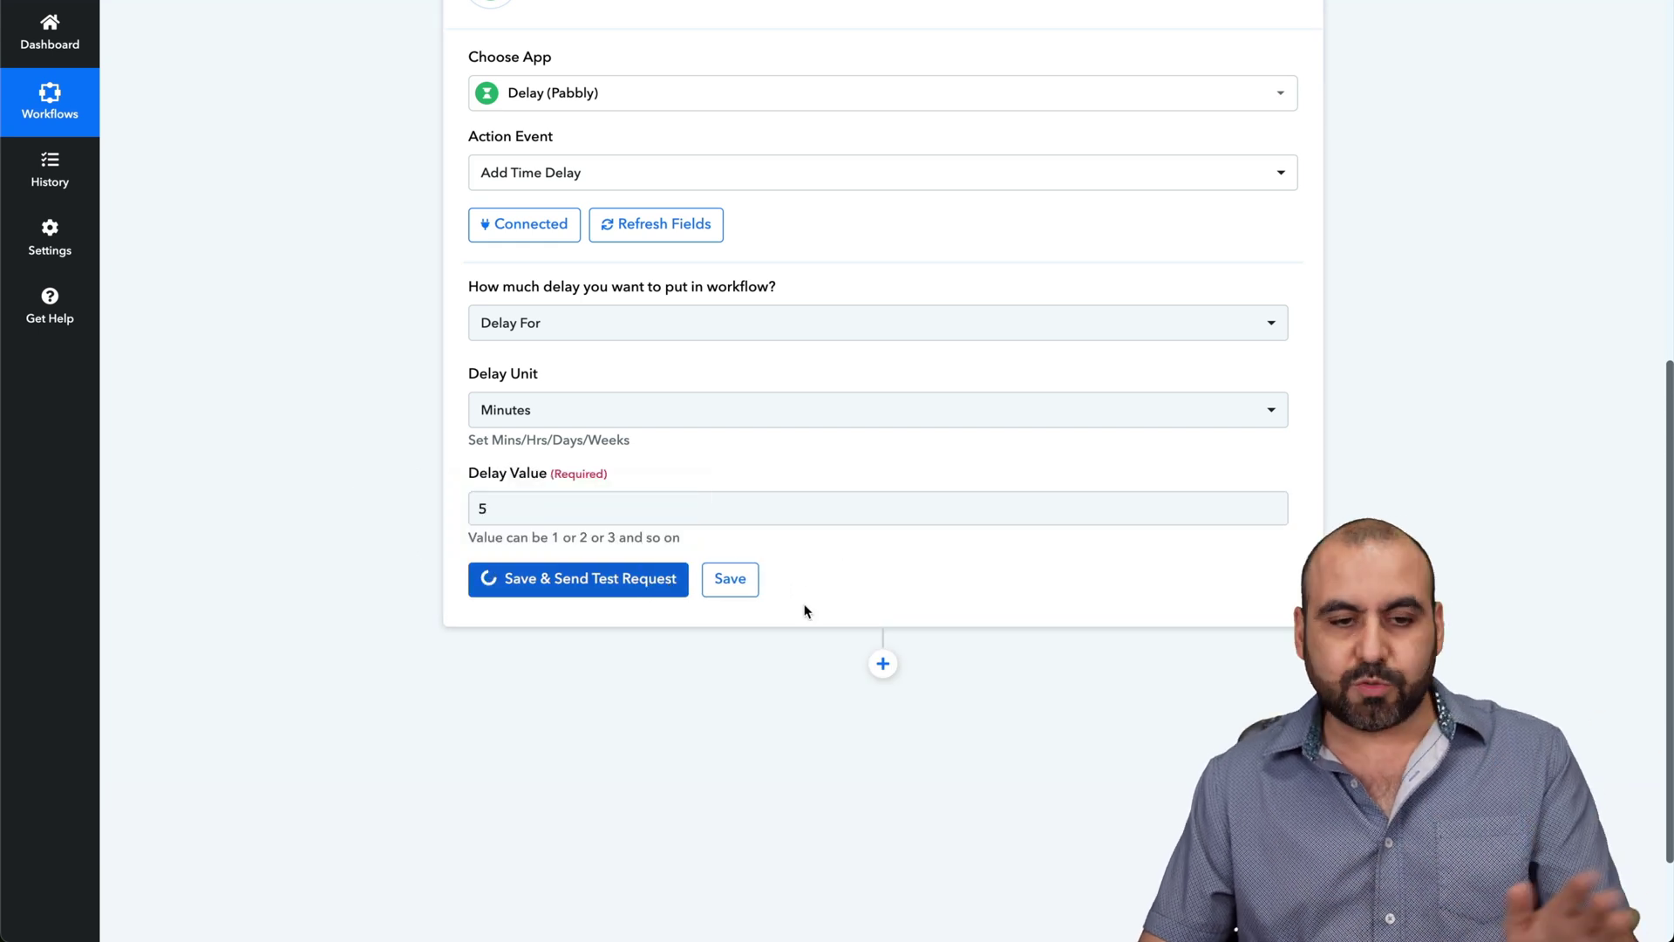
pyautogui.scroll(-3, 866, 715)
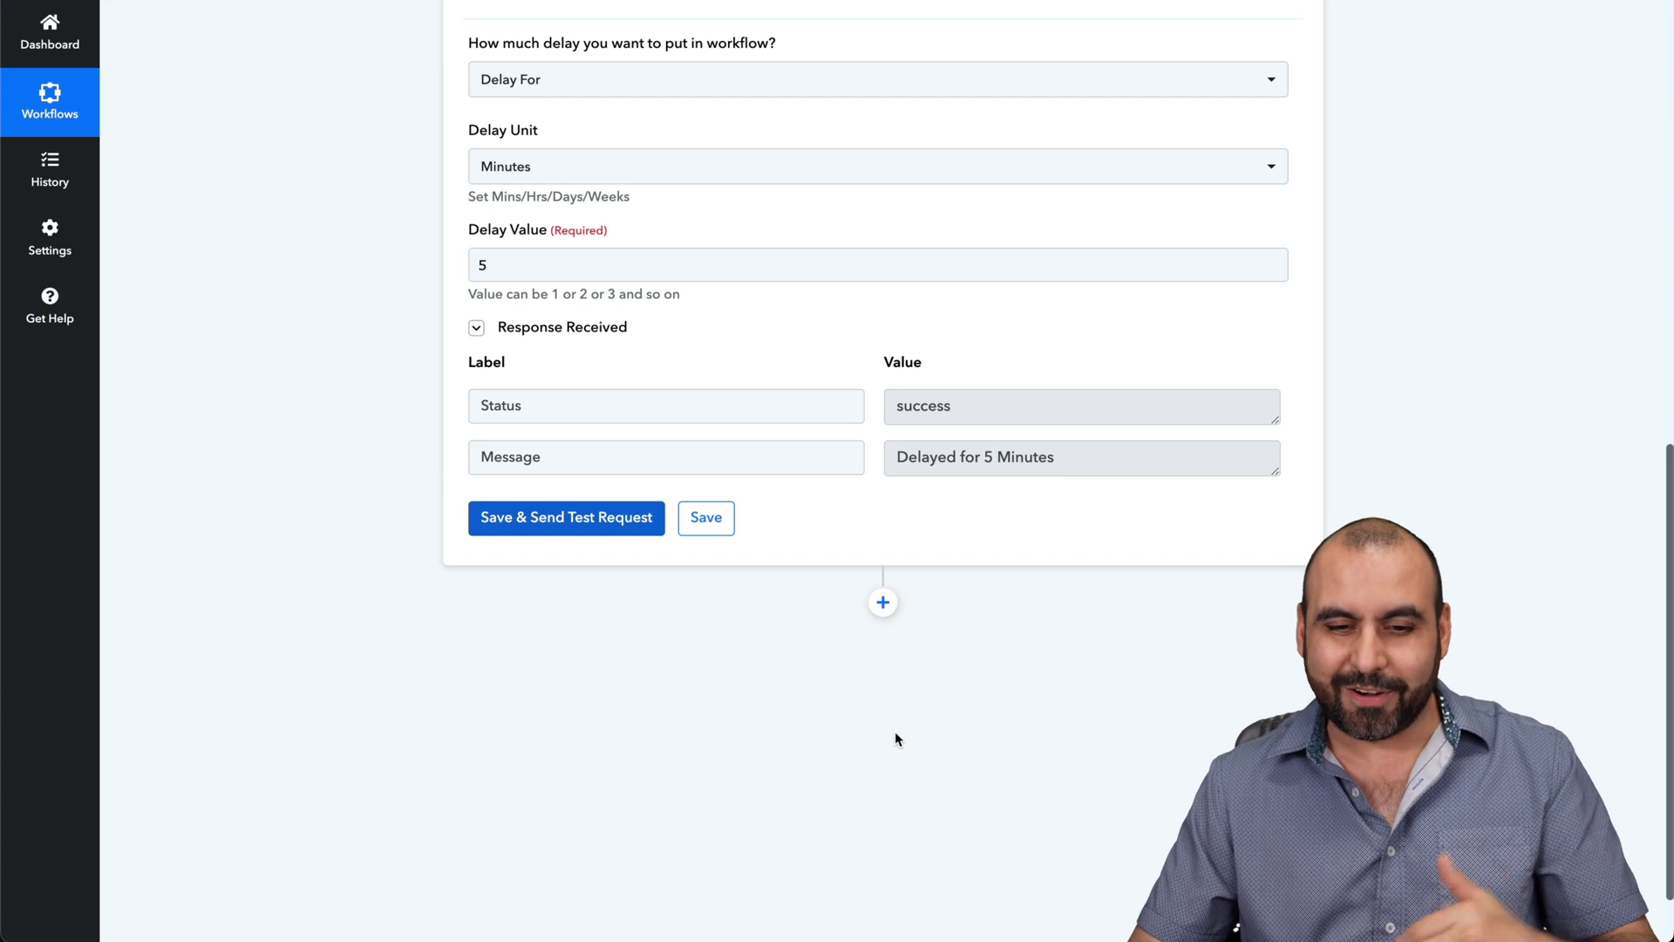
pyautogui.scroll(-1, 895, 731)
pyautogui.click(882, 563)
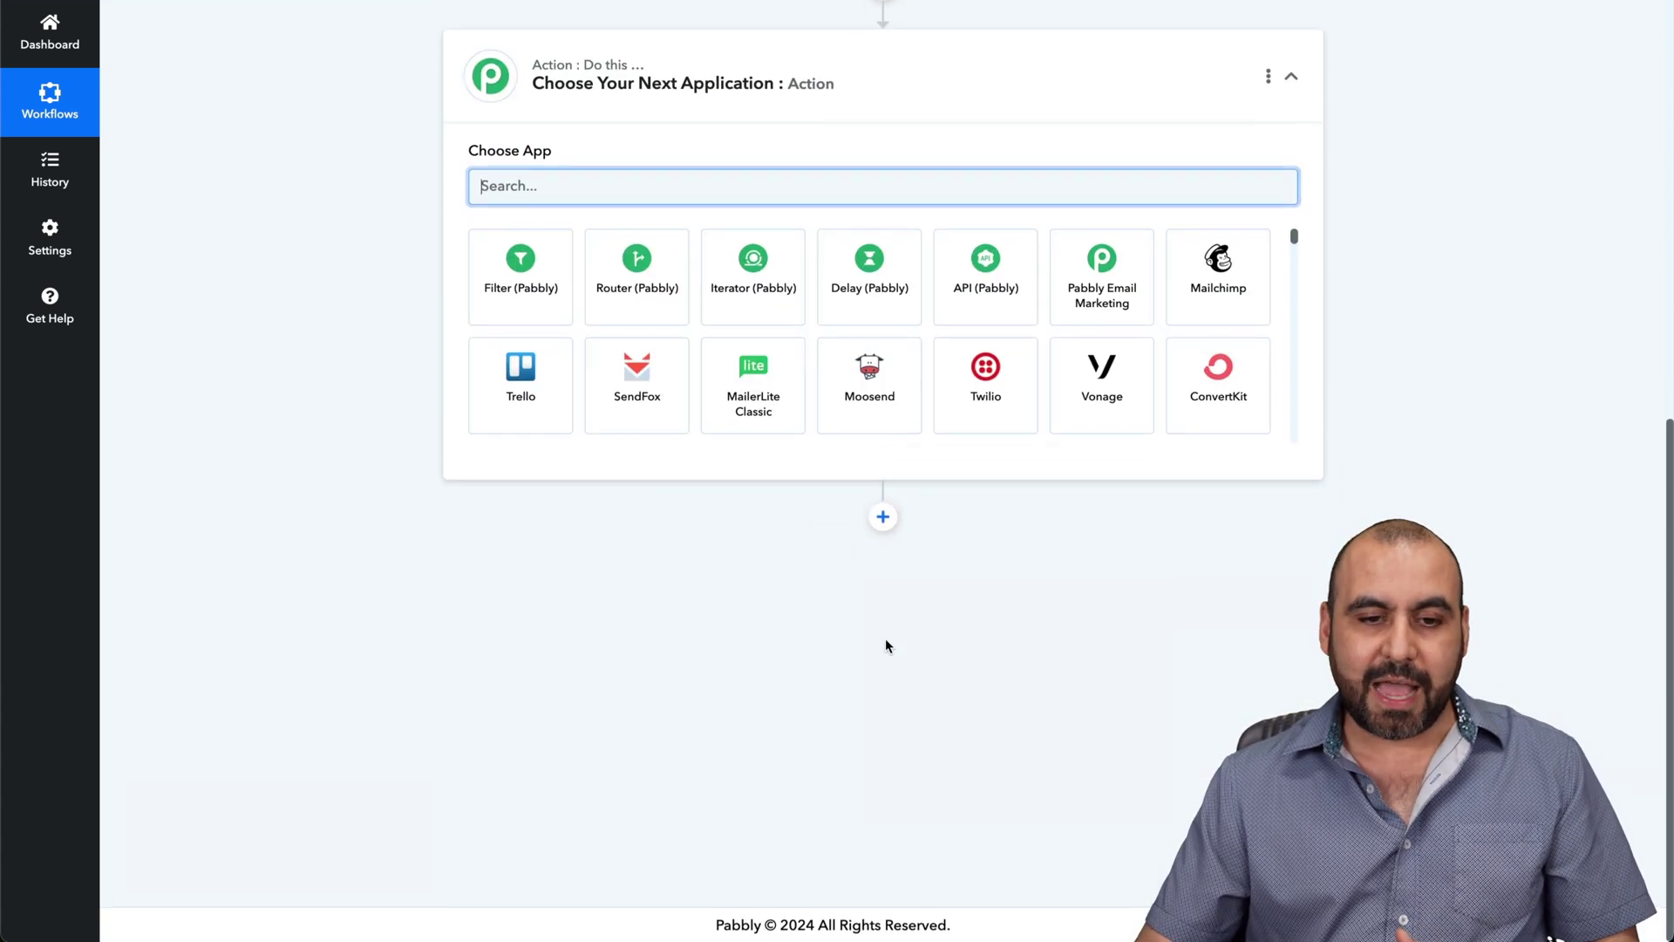
# Make the new step Salad's Get AI Transcription by Job ID using the existing connection
pyautogui.rightClick(886, 476)
pyautogui.click(572, 216)
pyautogui.click(573, 213)
pyautogui.write('sala')
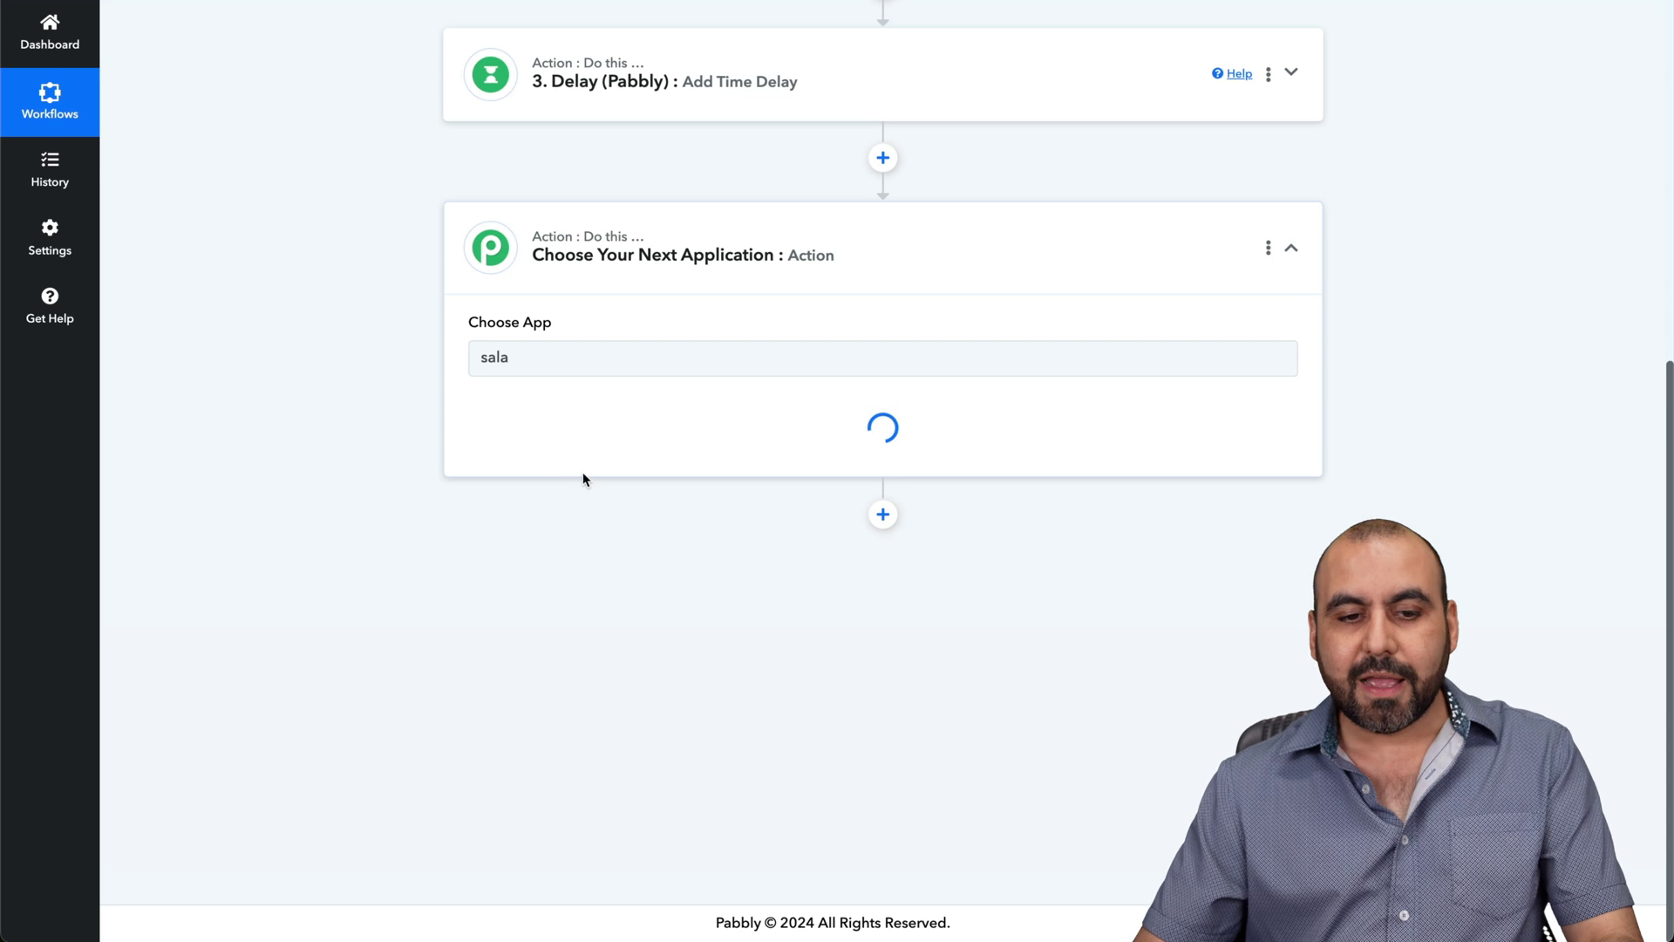
pyautogui.click(611, 478)
pyautogui.click(575, 403)
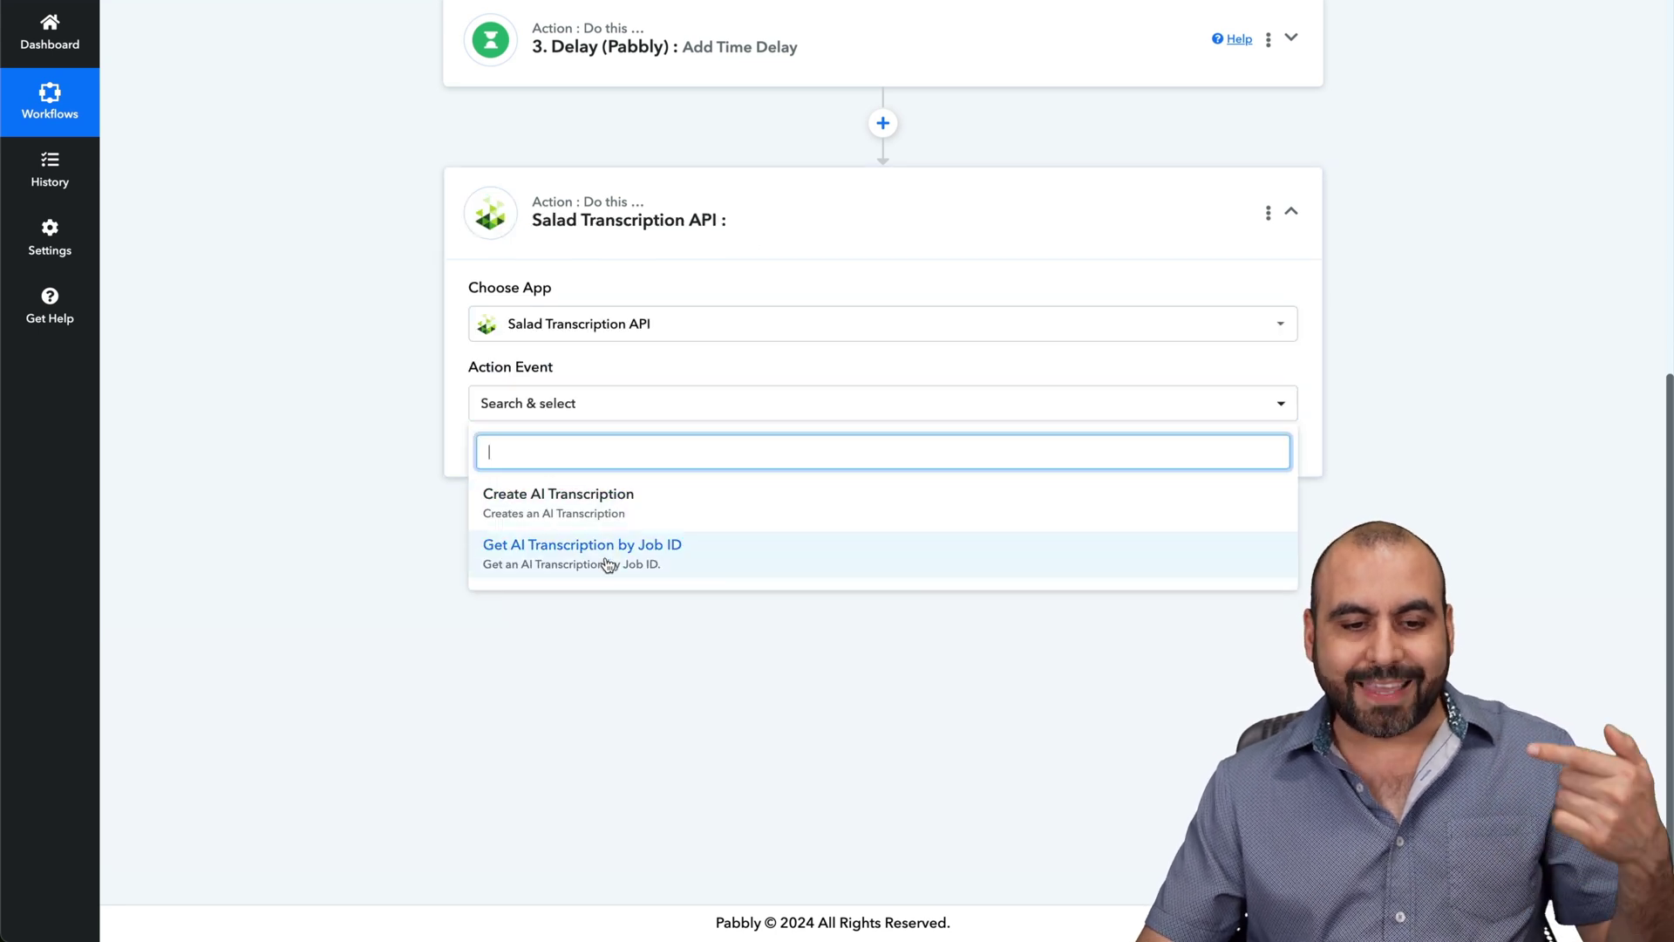
pyautogui.click(645, 567)
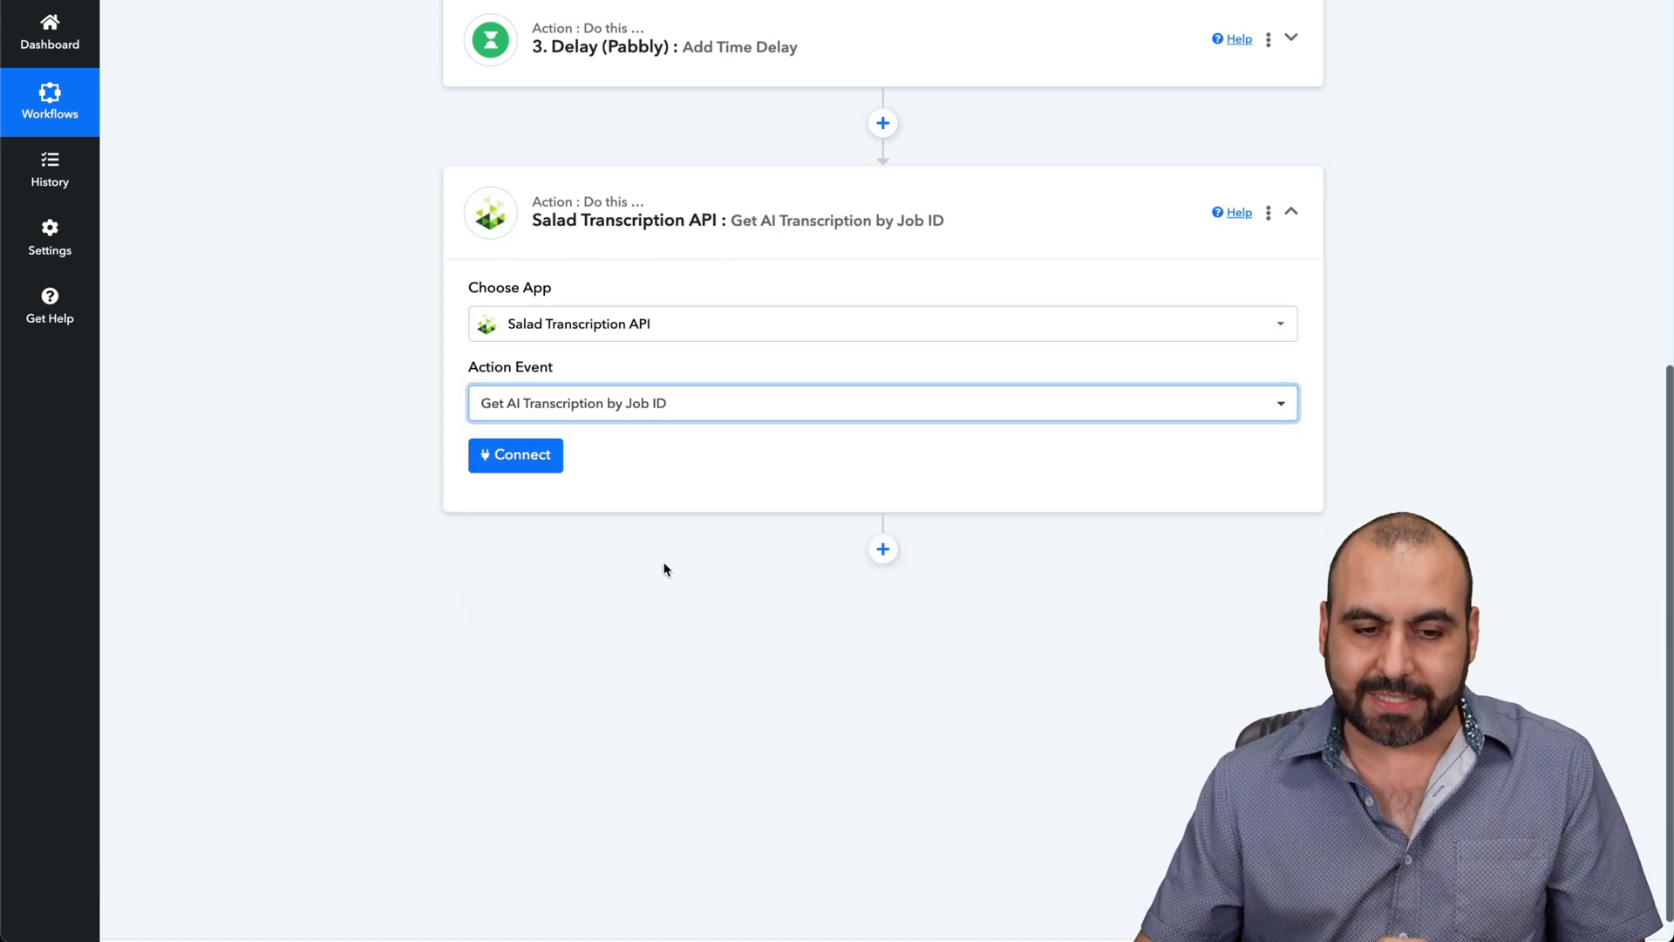
pyautogui.click(515, 462)
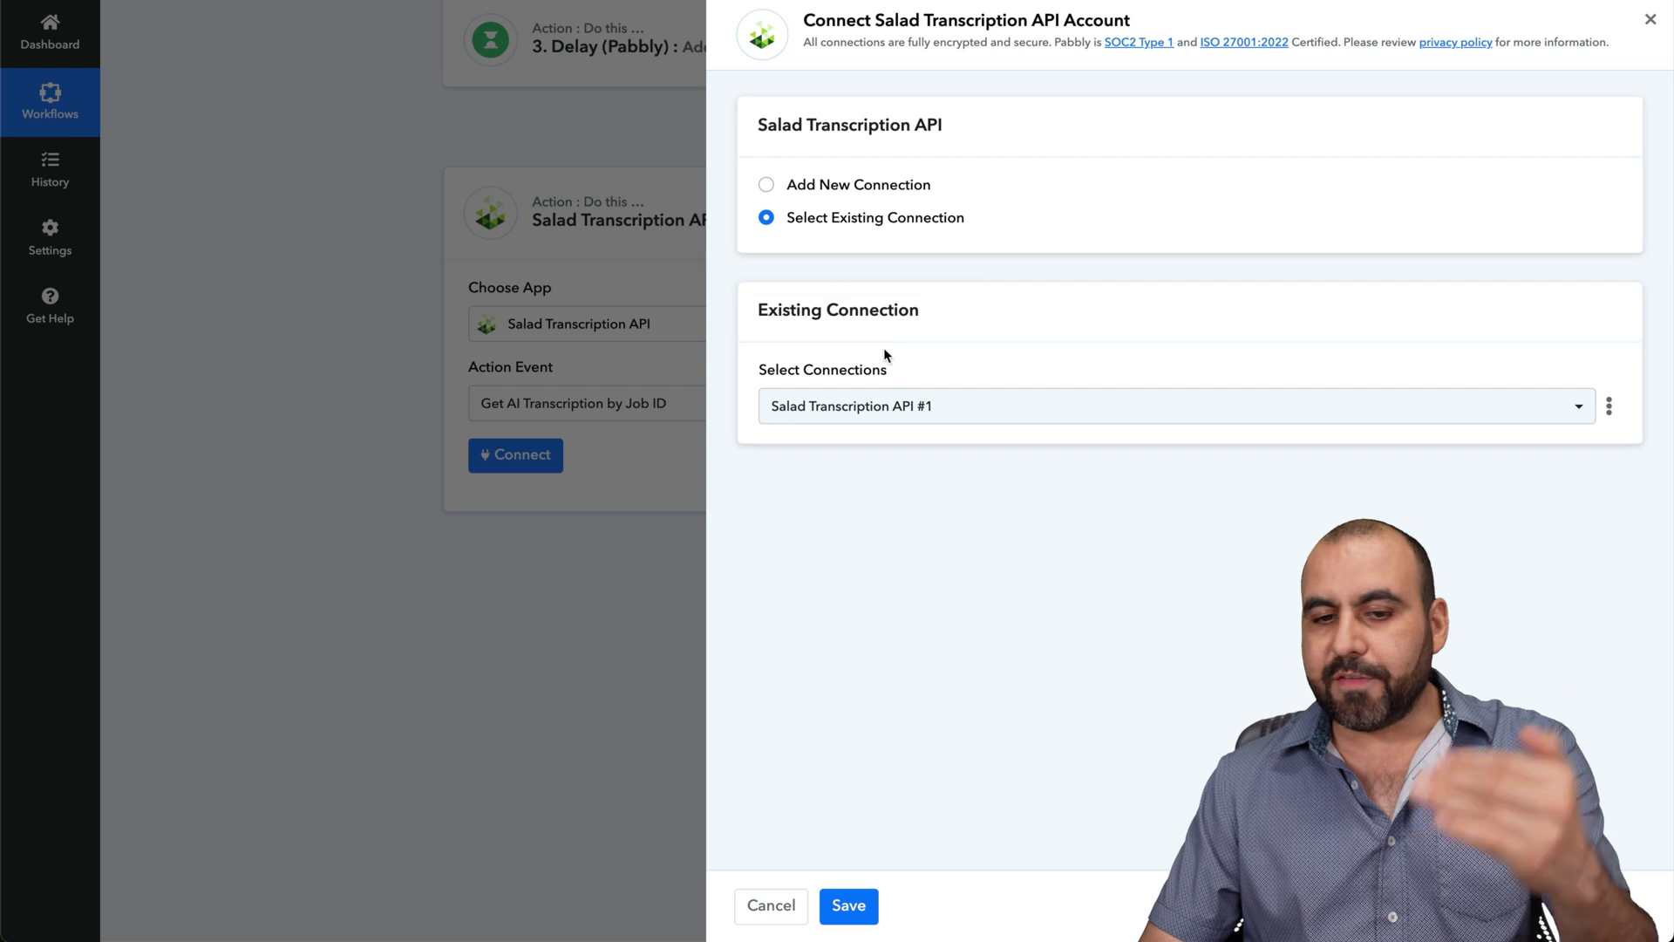
pyautogui.click(848, 906)
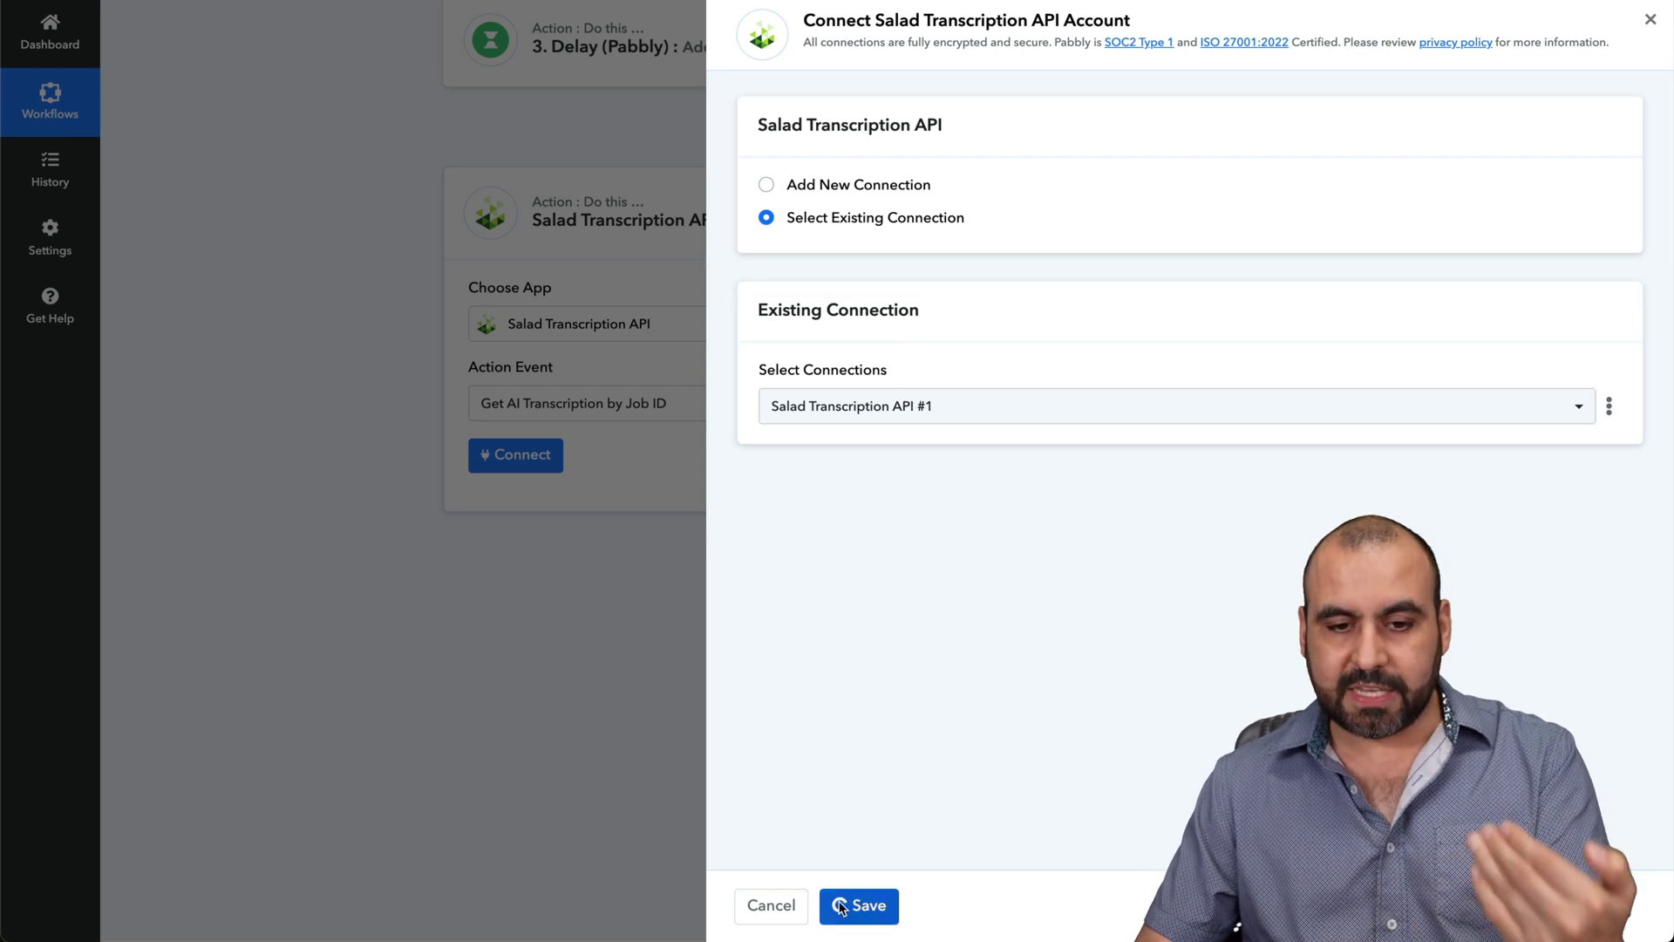
# Map step 2's Id into the Job Id field and send a test request
pyautogui.click(501, 558)
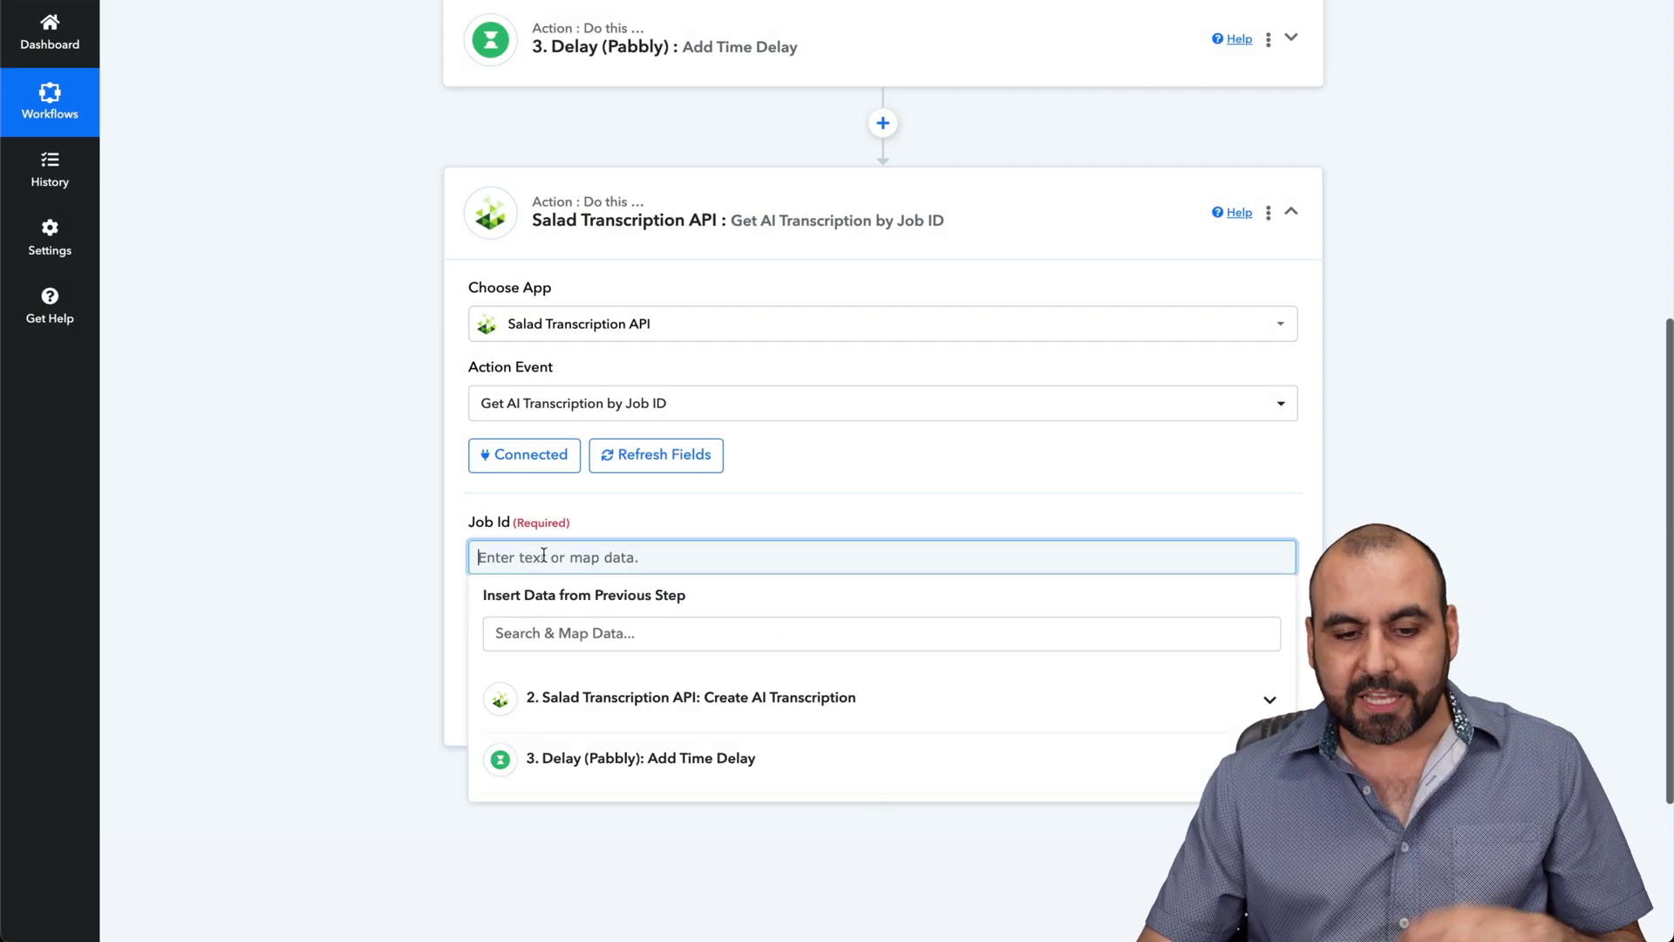
pyautogui.scroll(-1, 712, 523)
pyautogui.scroll(-2, 707, 520)
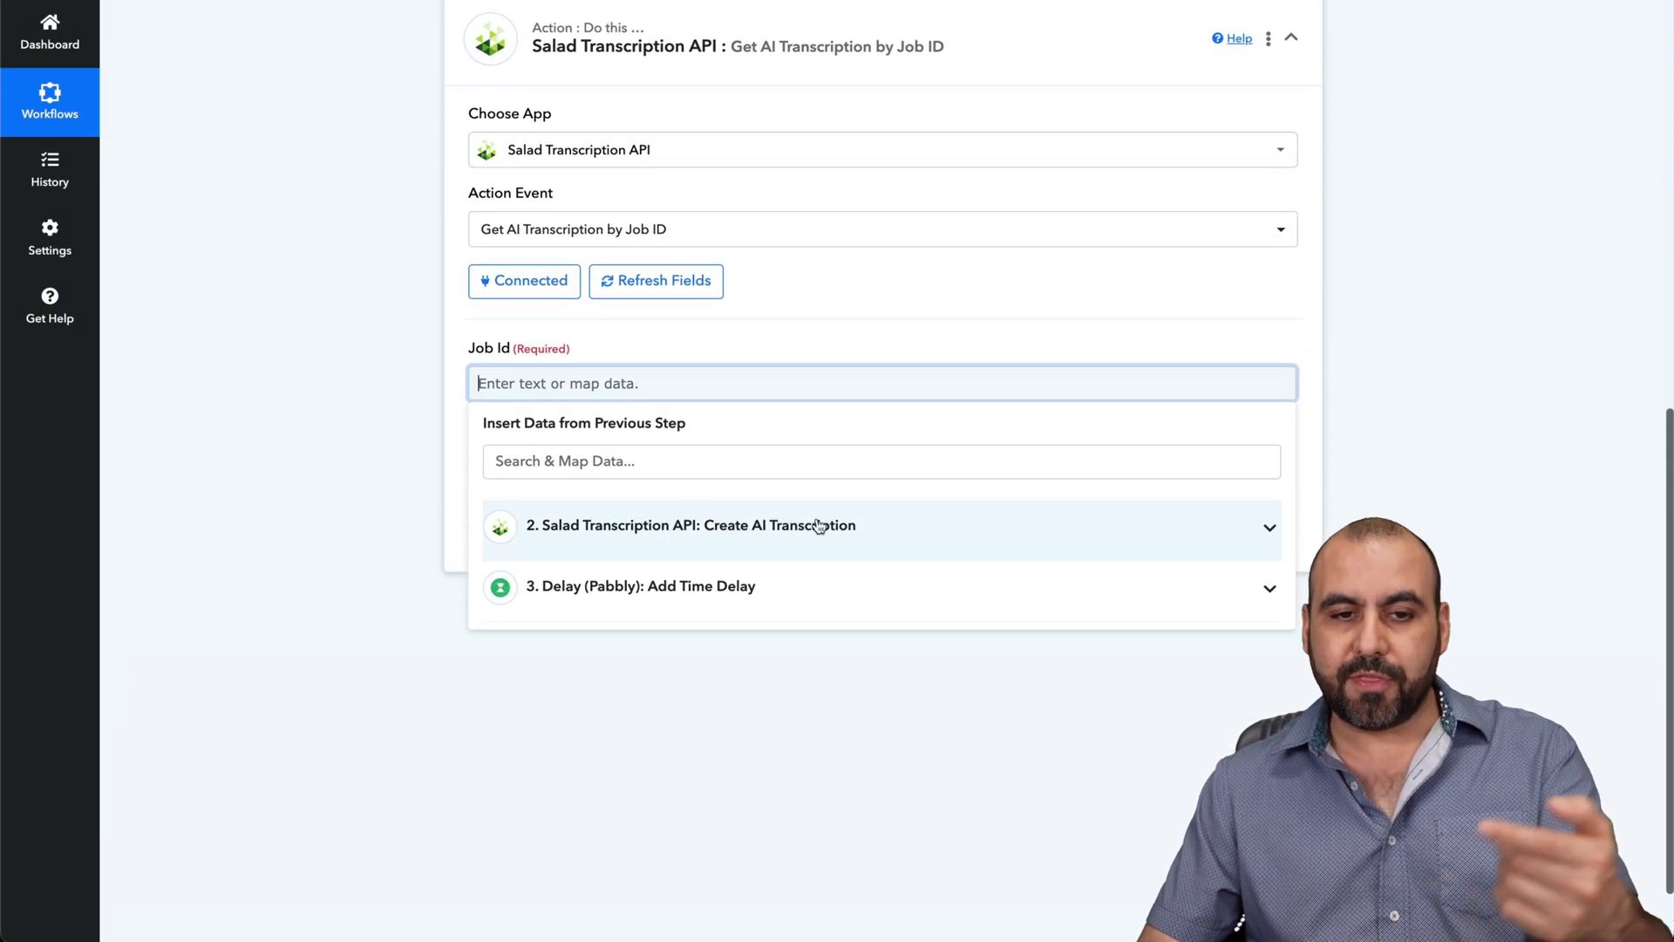
pyautogui.scroll(10, 818, 526)
pyautogui.scroll(-10, 871, 524)
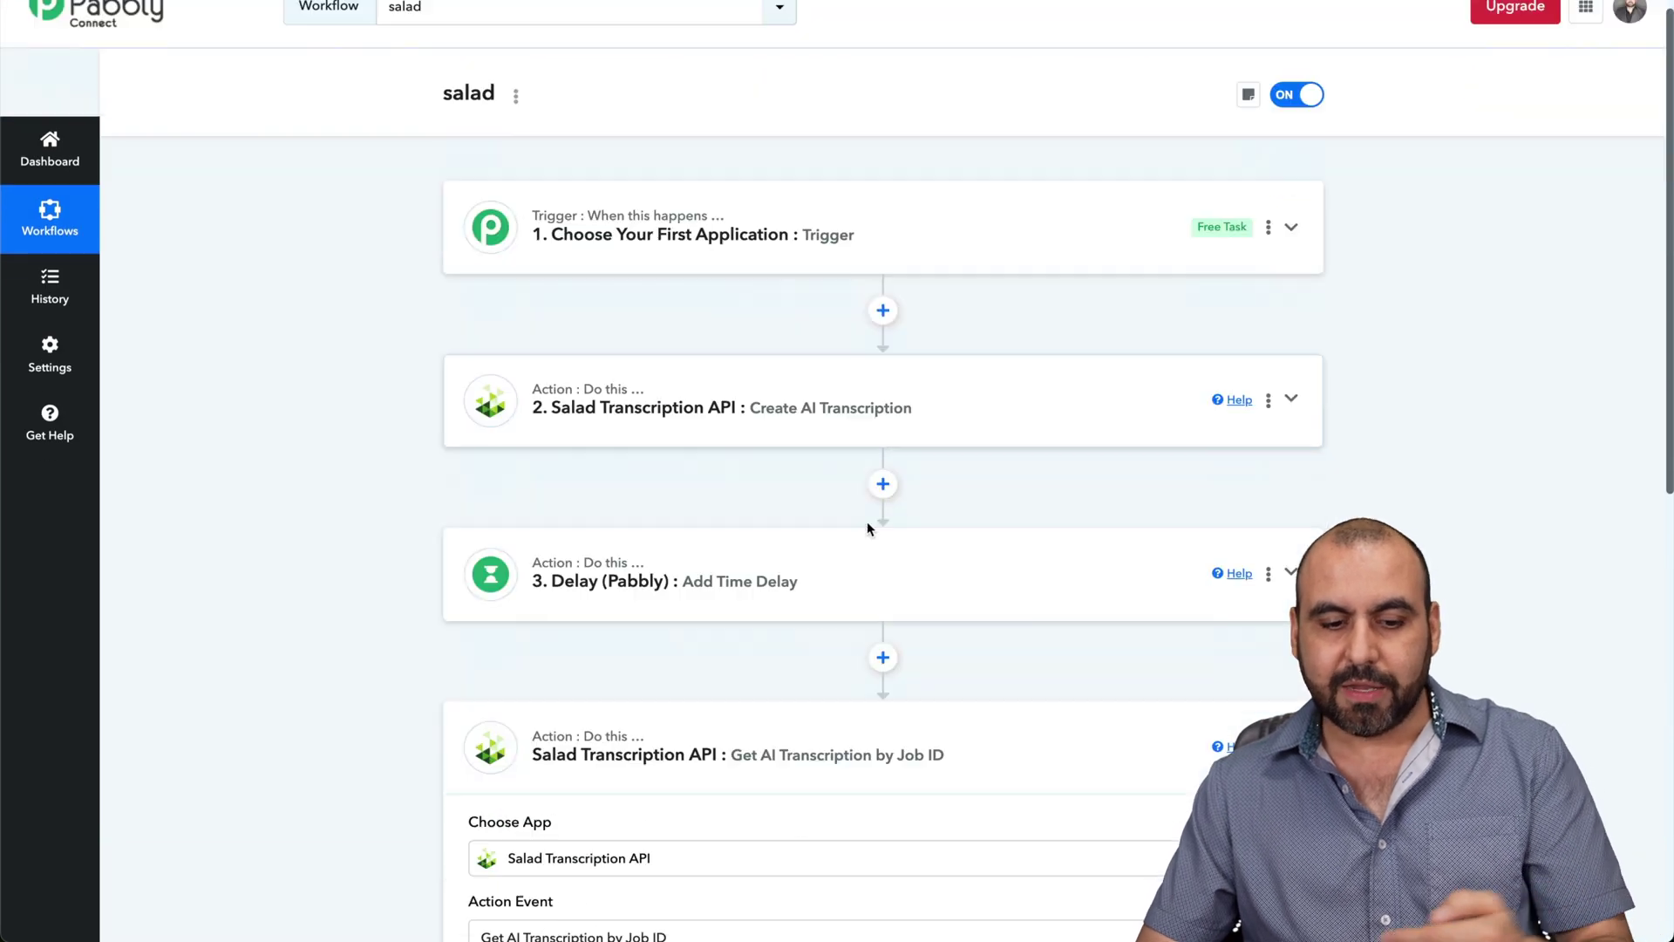
pyautogui.click(706, 440)
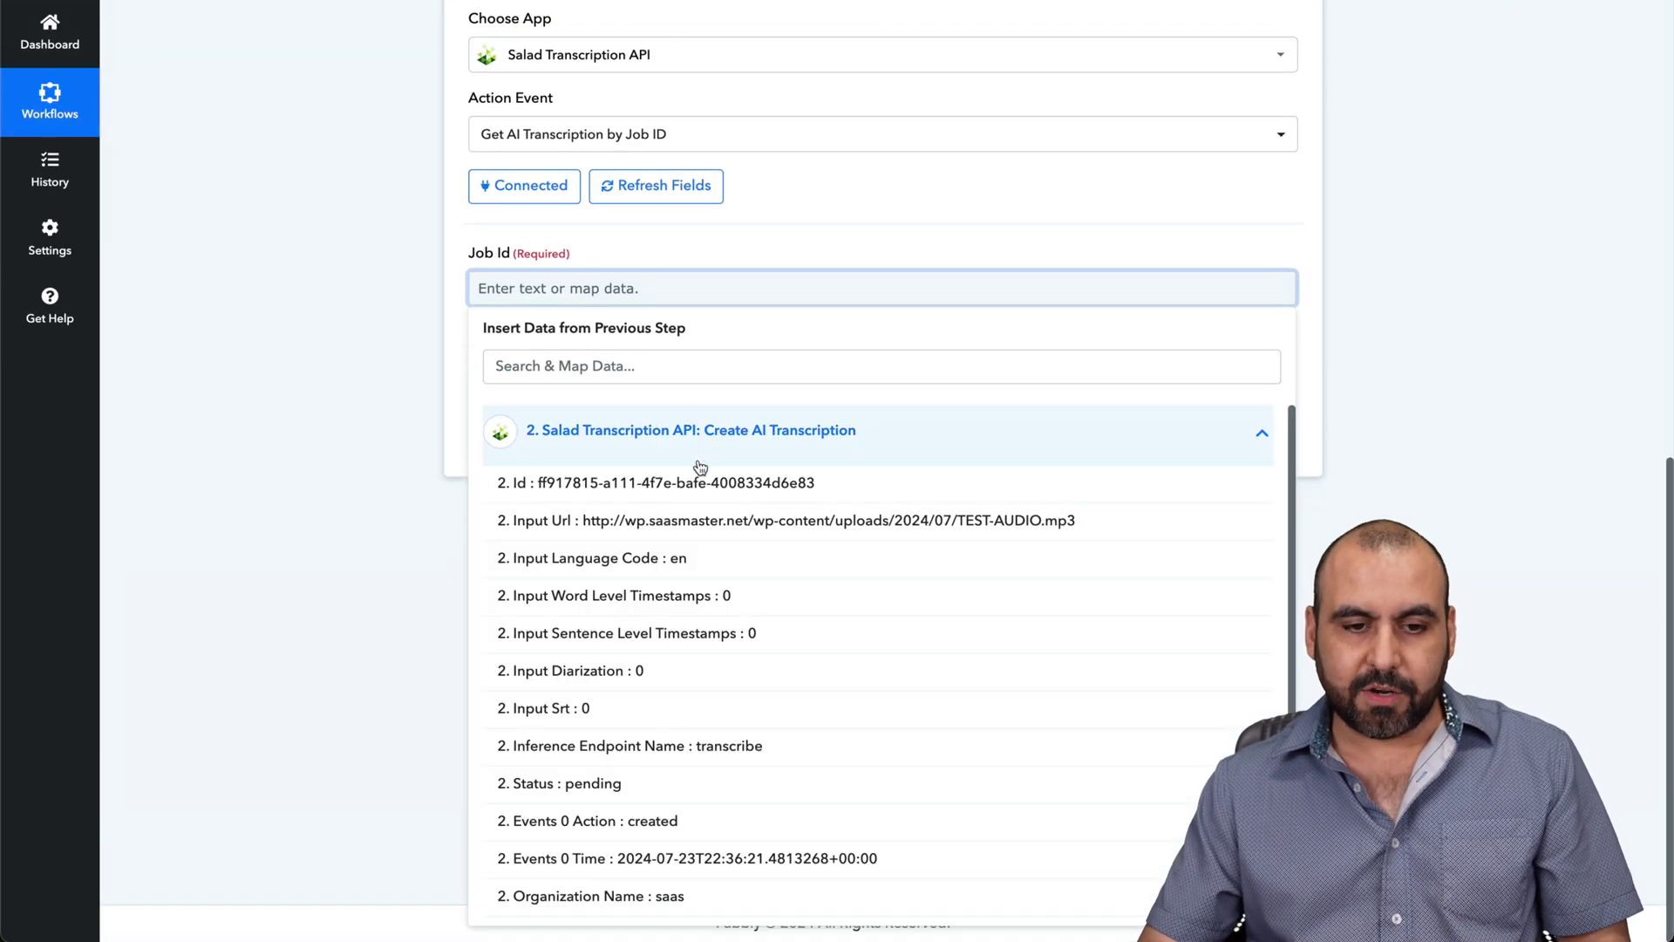
pyautogui.click(637, 490)
pyautogui.click(383, 347)
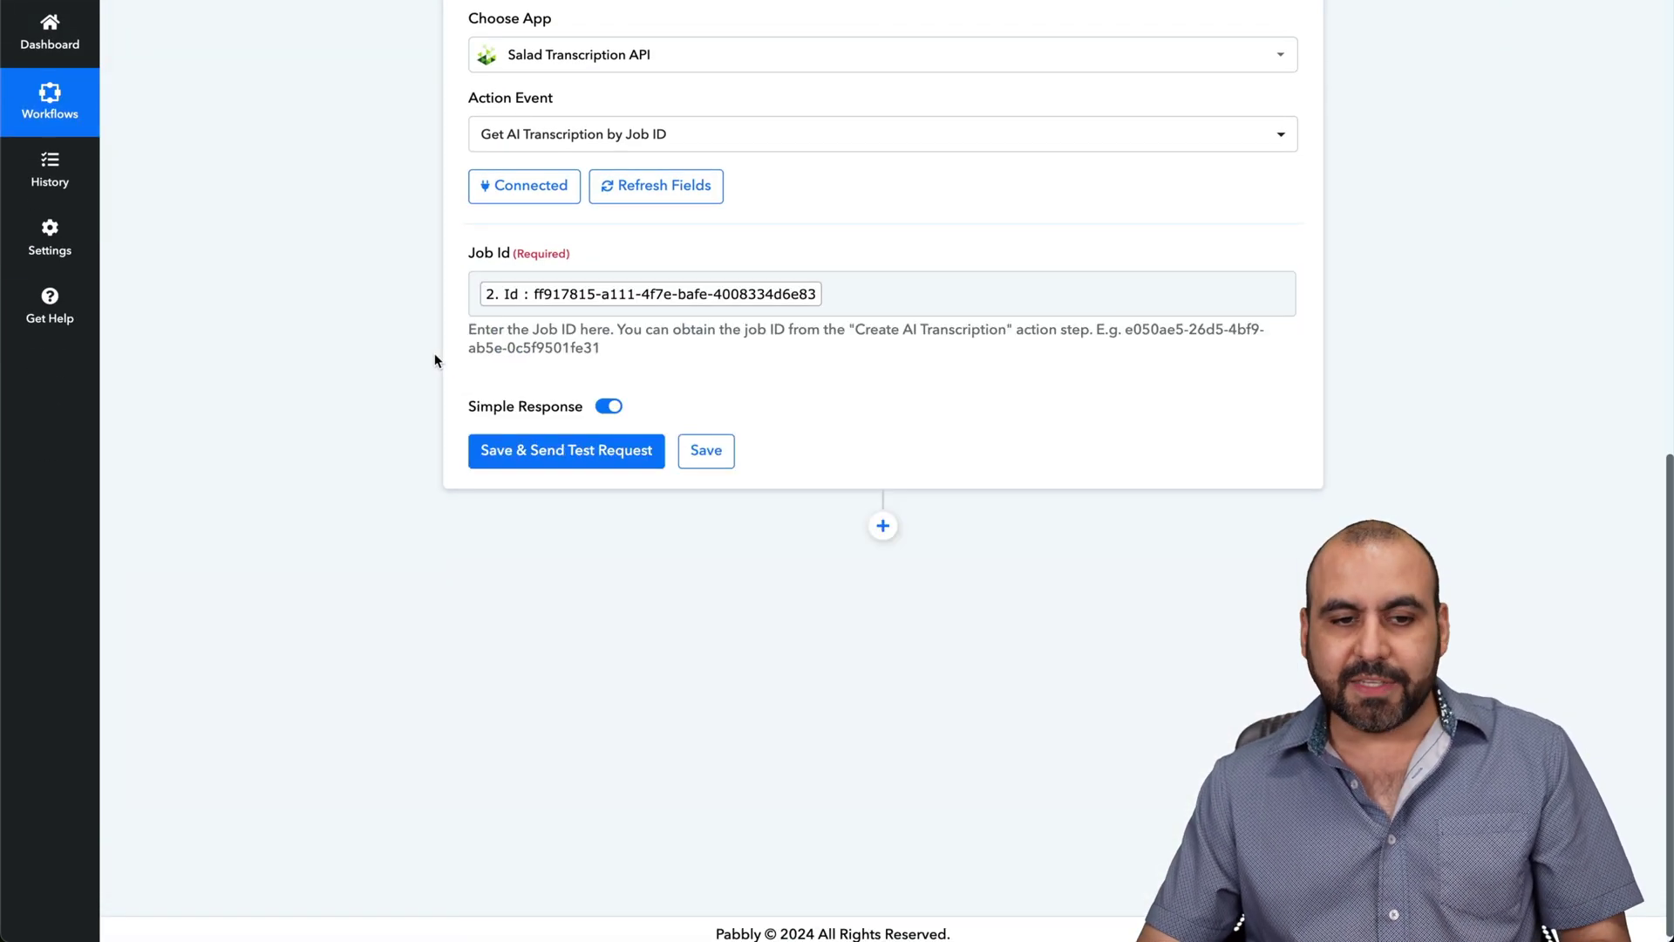
pyautogui.click(579, 463)
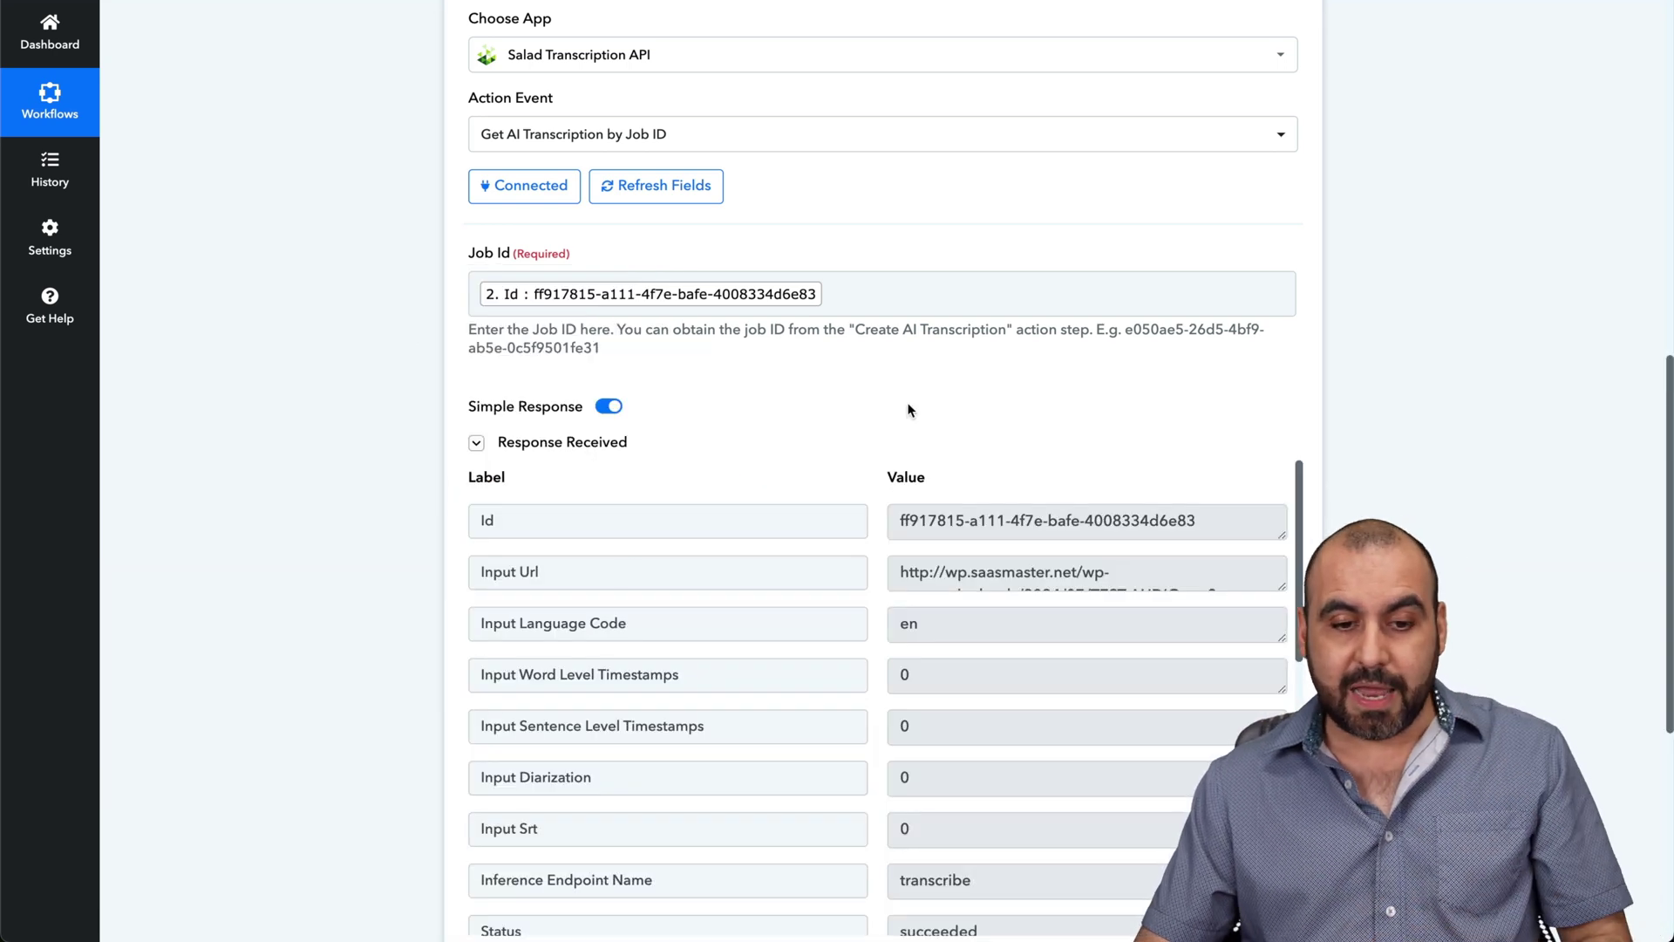
# Check that the test response's Status reads succeeded
pyautogui.scroll(-2, 908, 410)
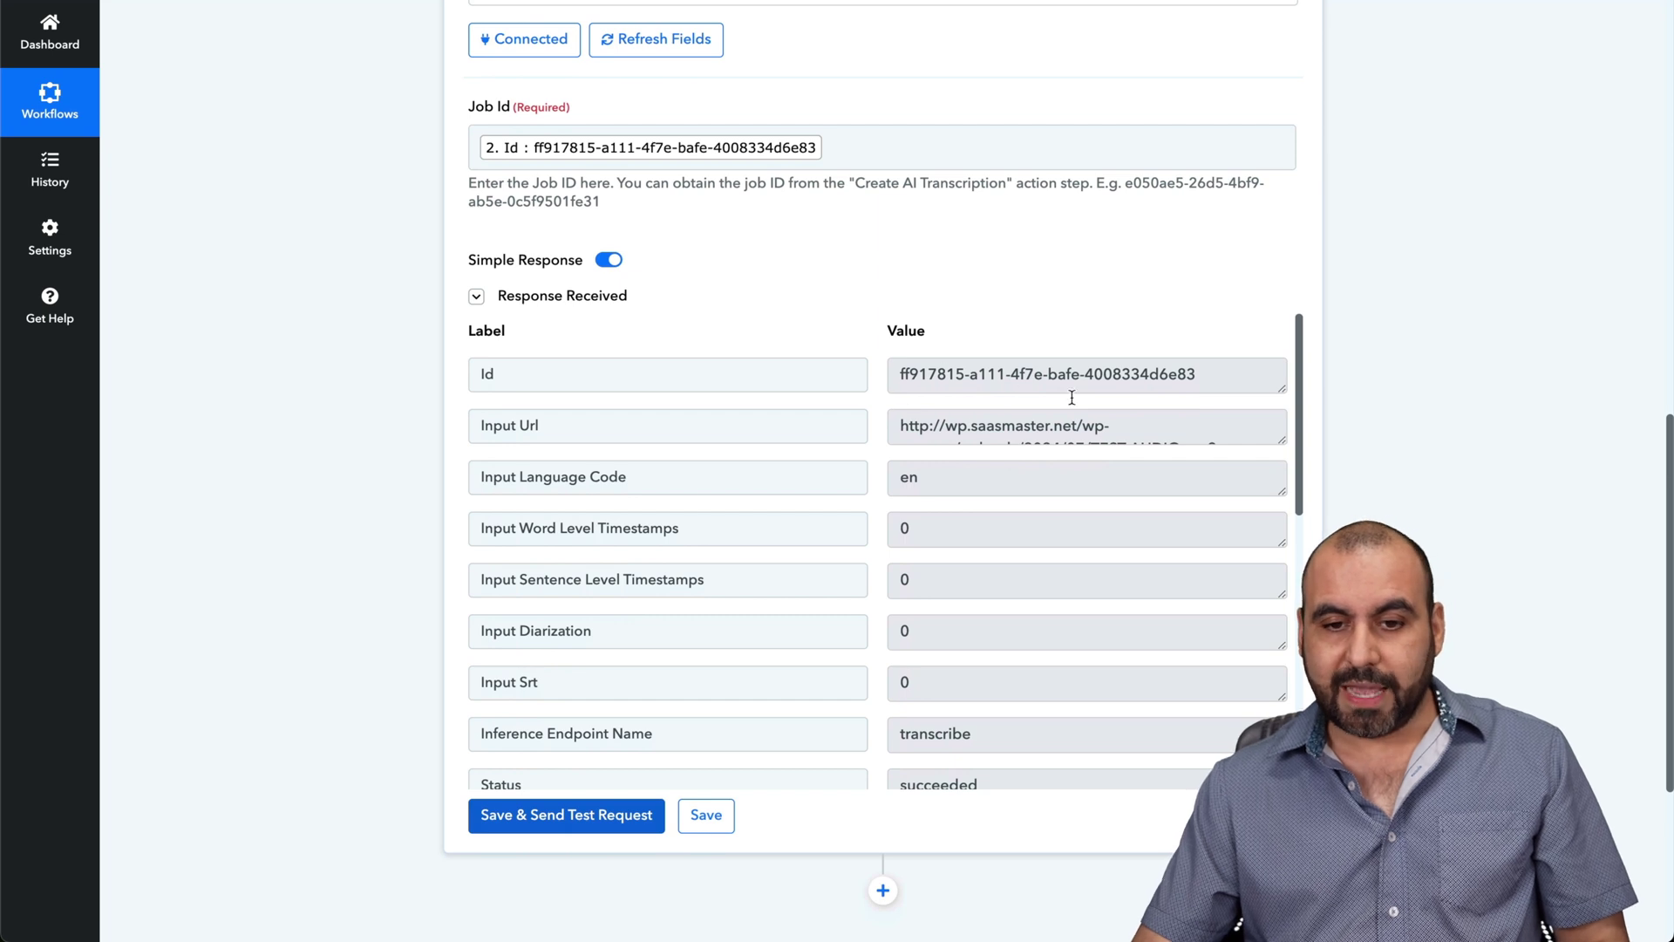
pyautogui.scroll(-5, 950, 579)
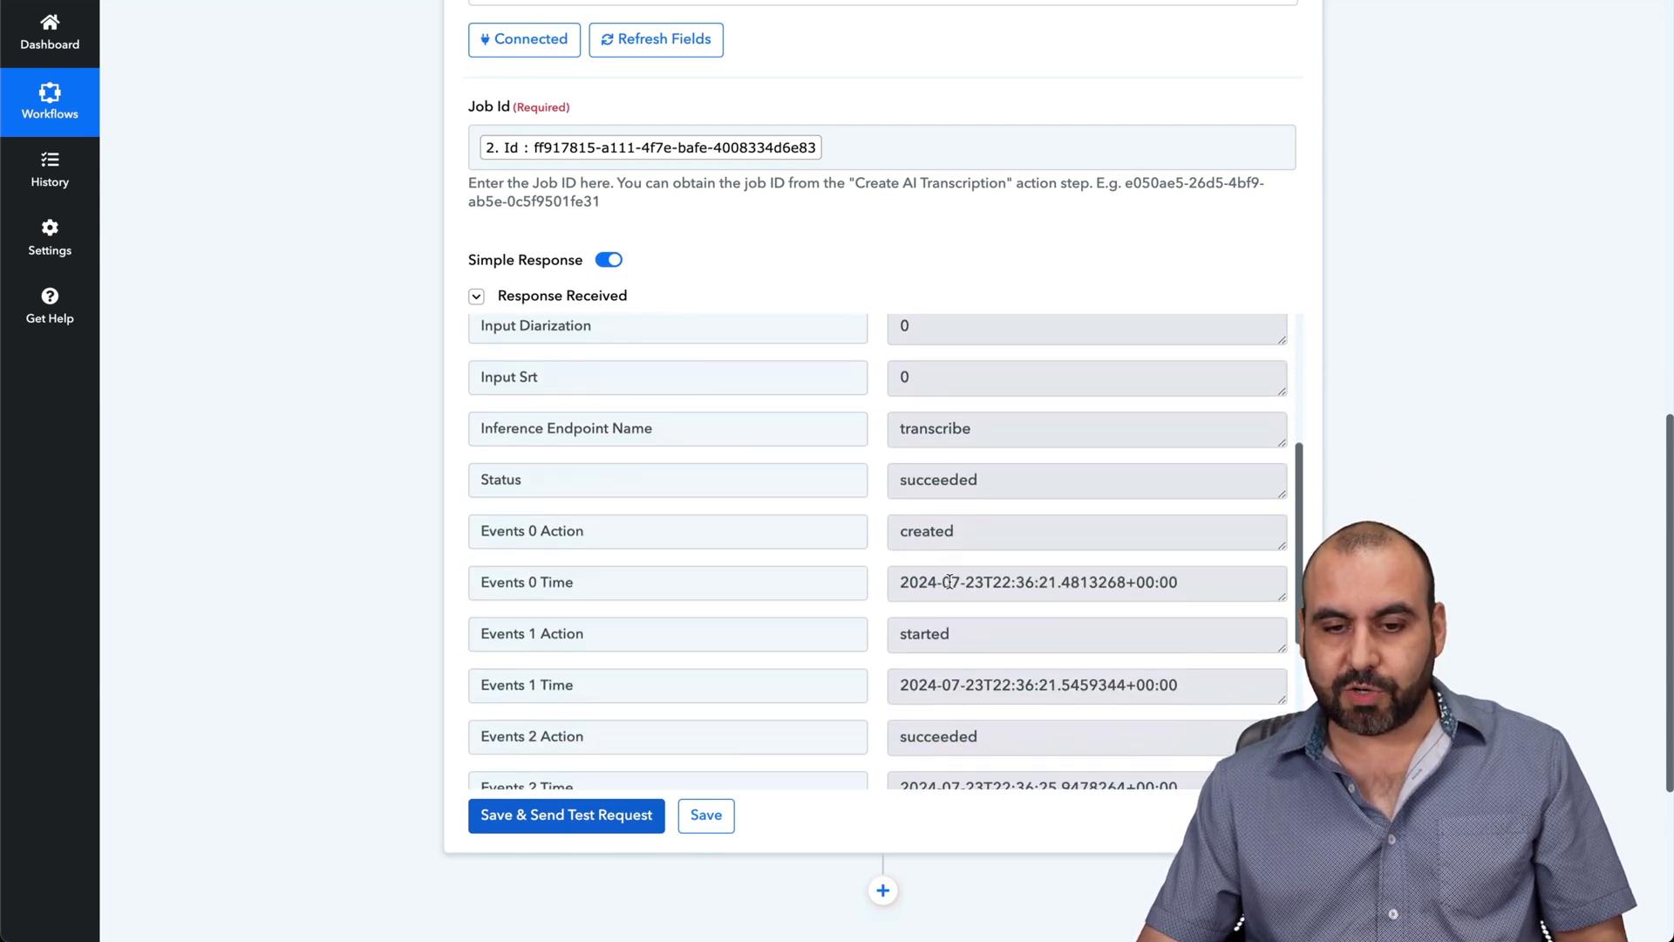
pyautogui.doubleClick(914, 350)
pyautogui.click(1107, 353)
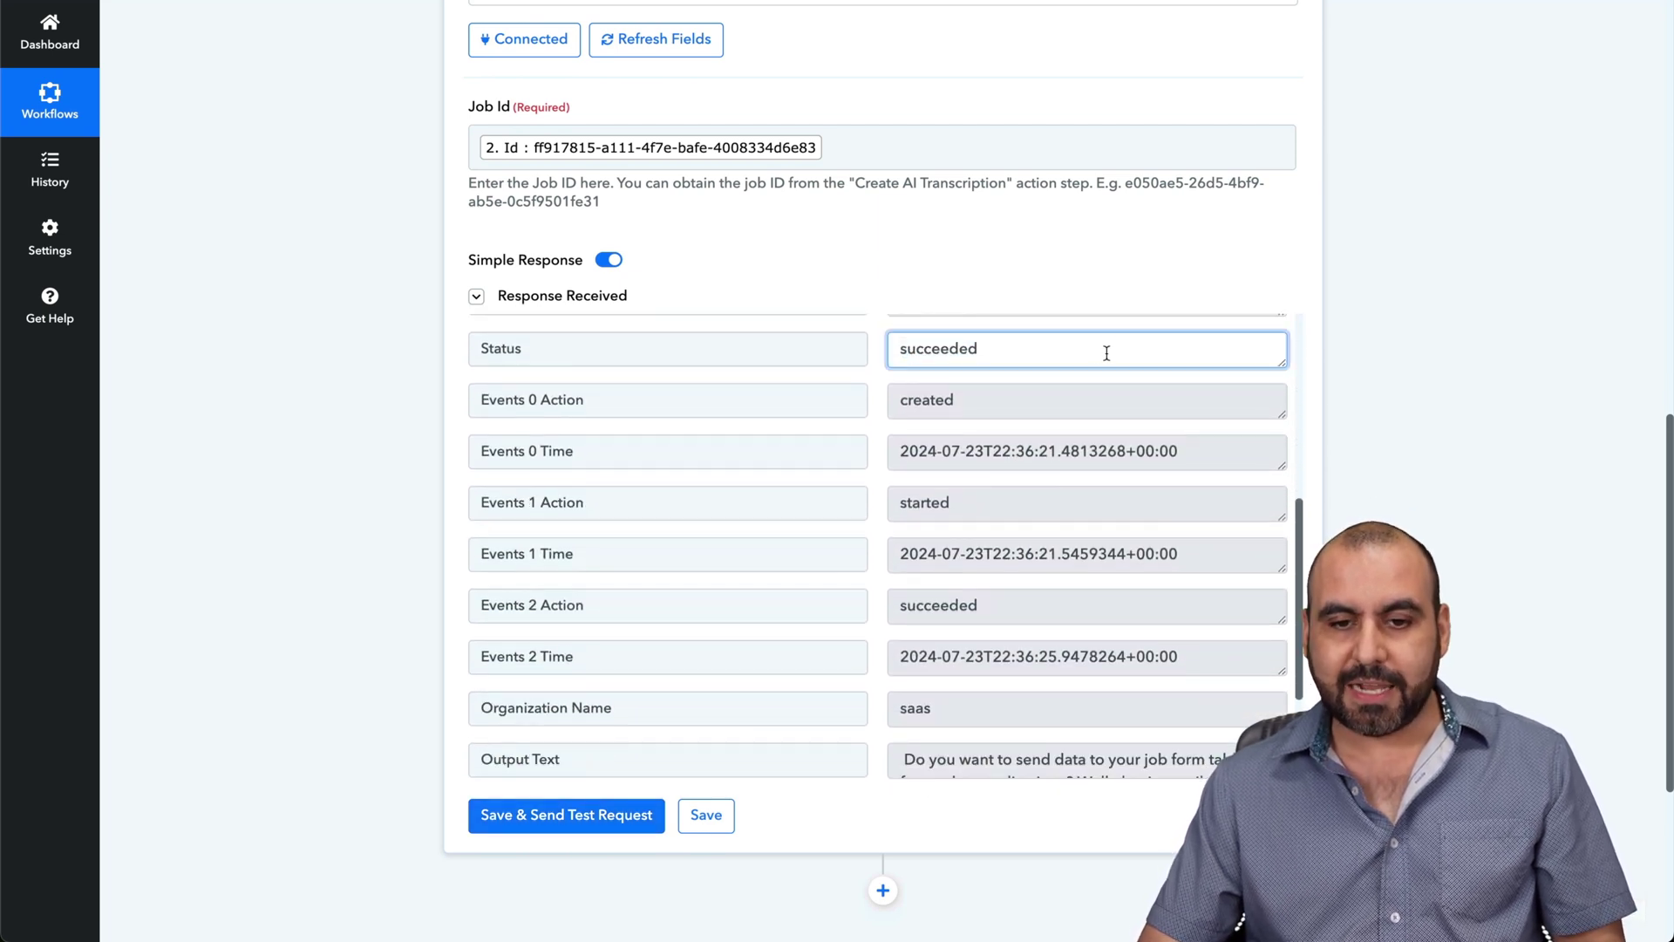
pyautogui.click(887, 288)
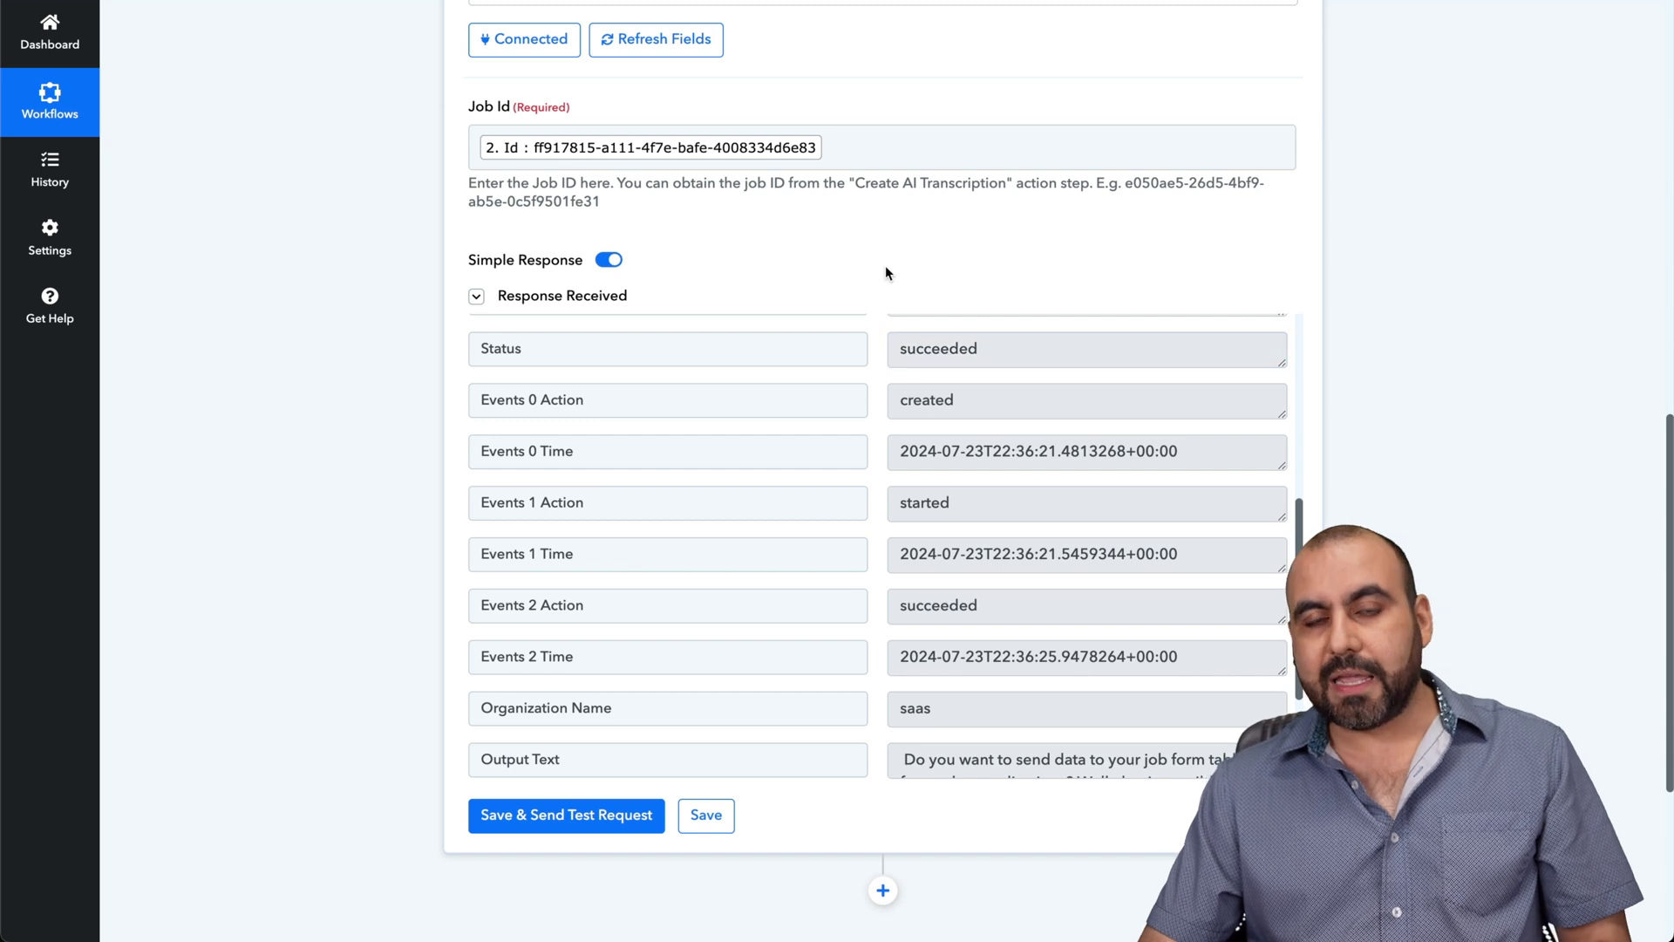
# Enlarge the Output Text box to read the transcript, then add a new step below
pyautogui.scroll(-1, 864, 558)
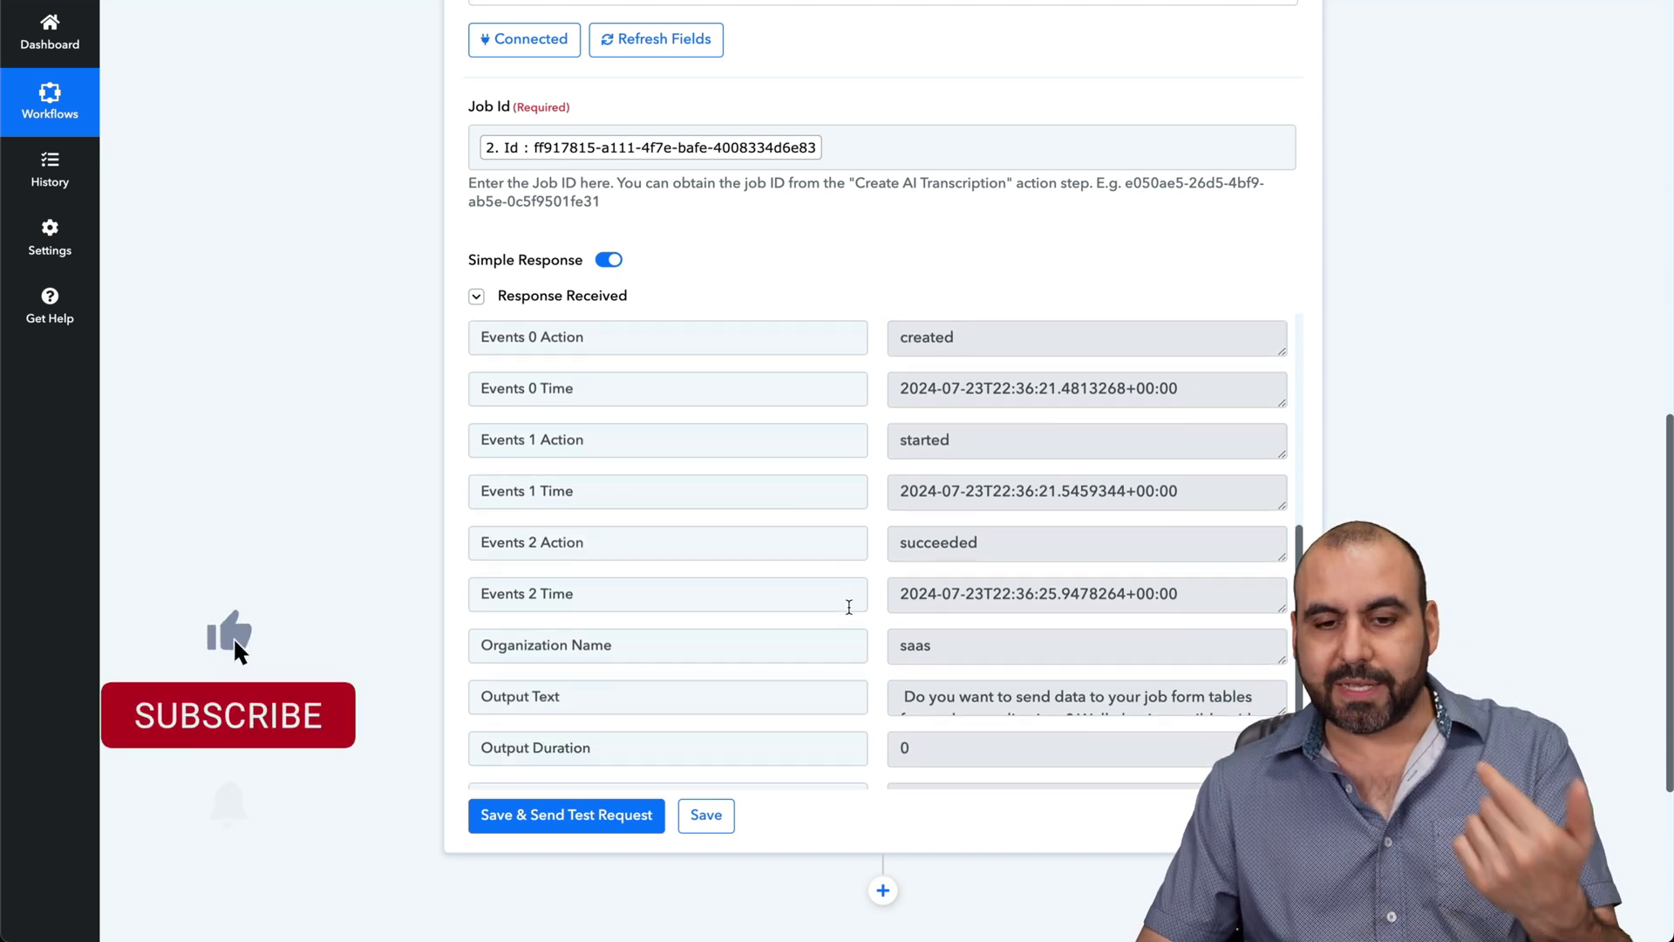
pyautogui.scroll(1, 848, 607)
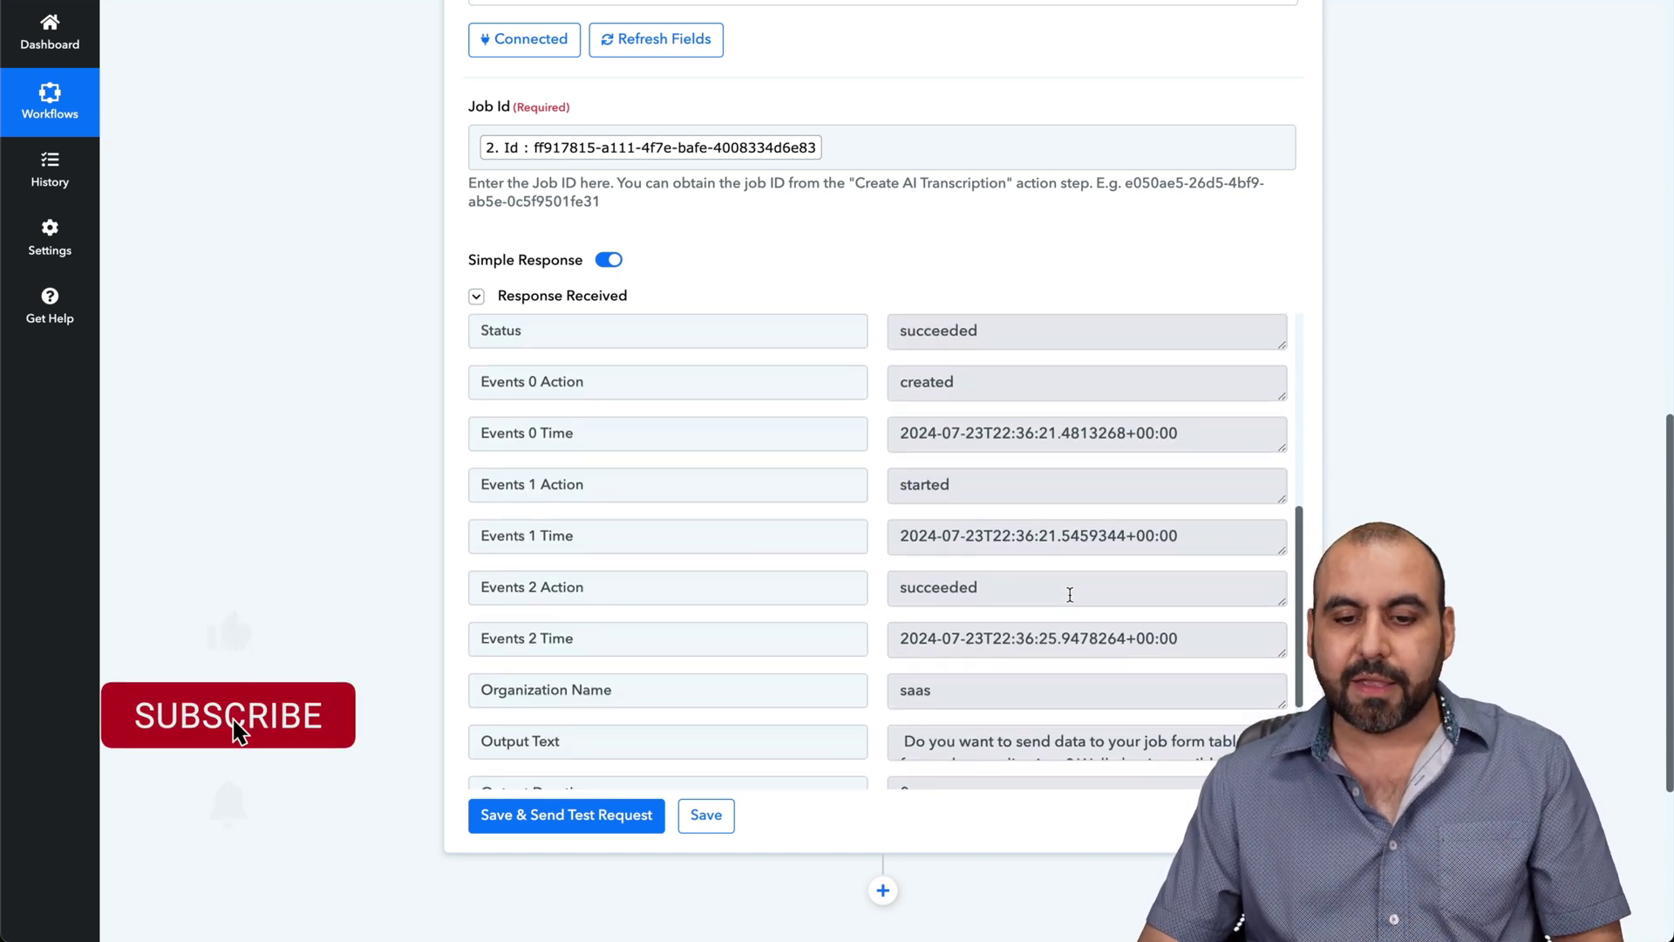
pyautogui.scroll(-4, 1070, 594)
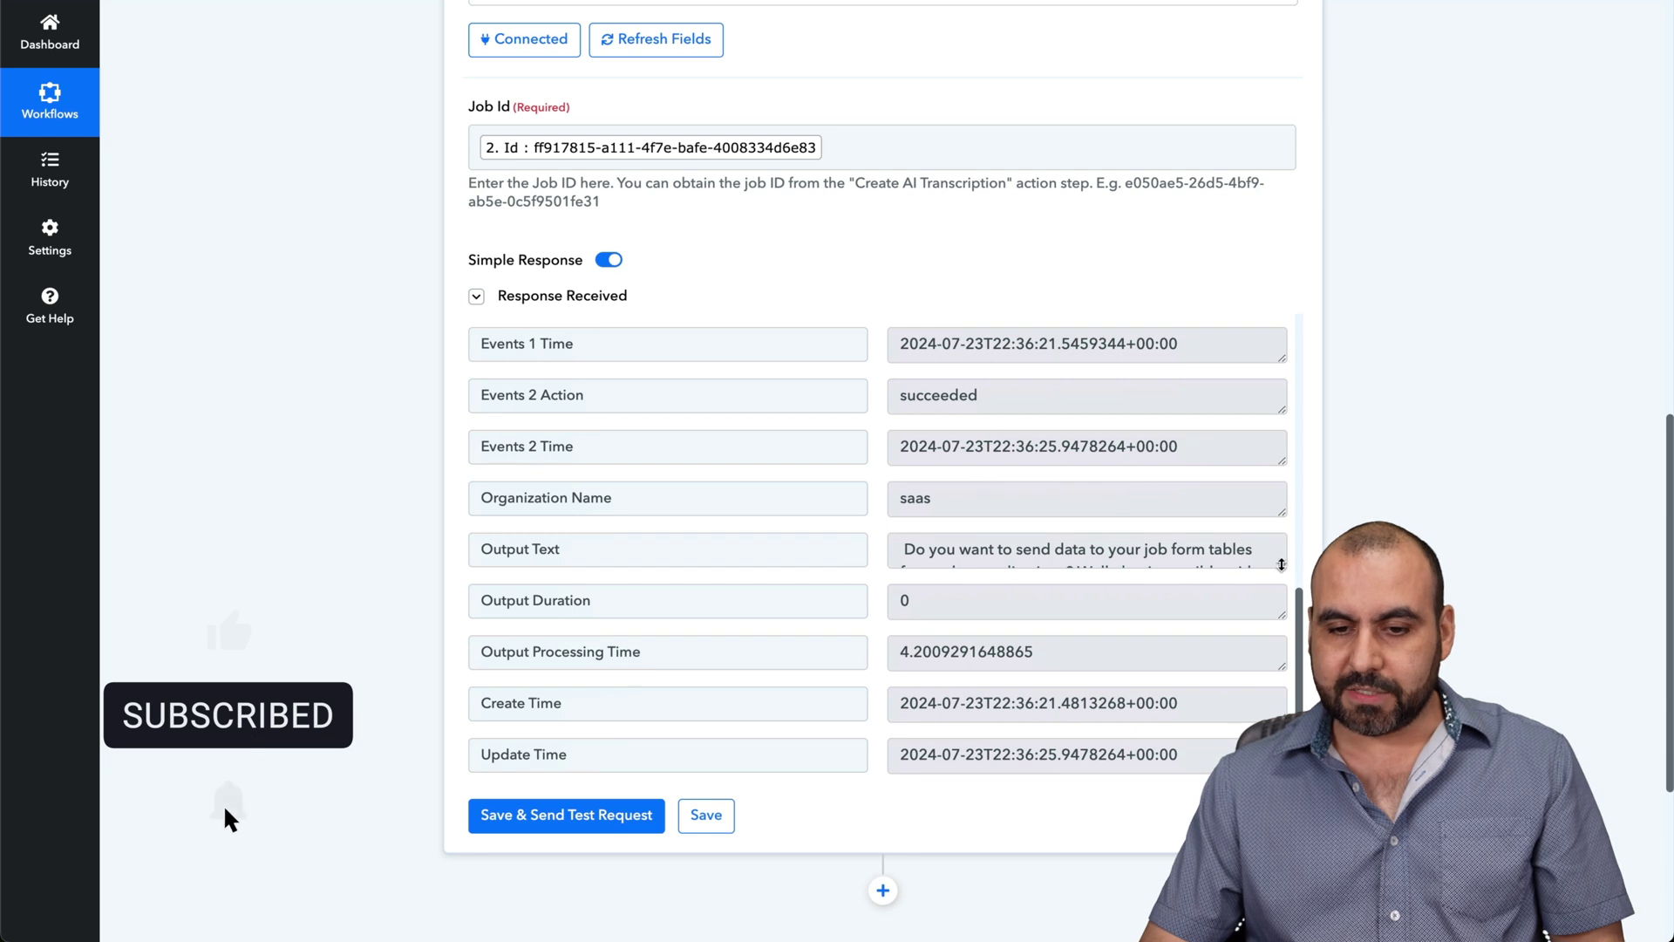
pyautogui.moveTo(1281, 564); pyautogui.dragTo(1286, 617)
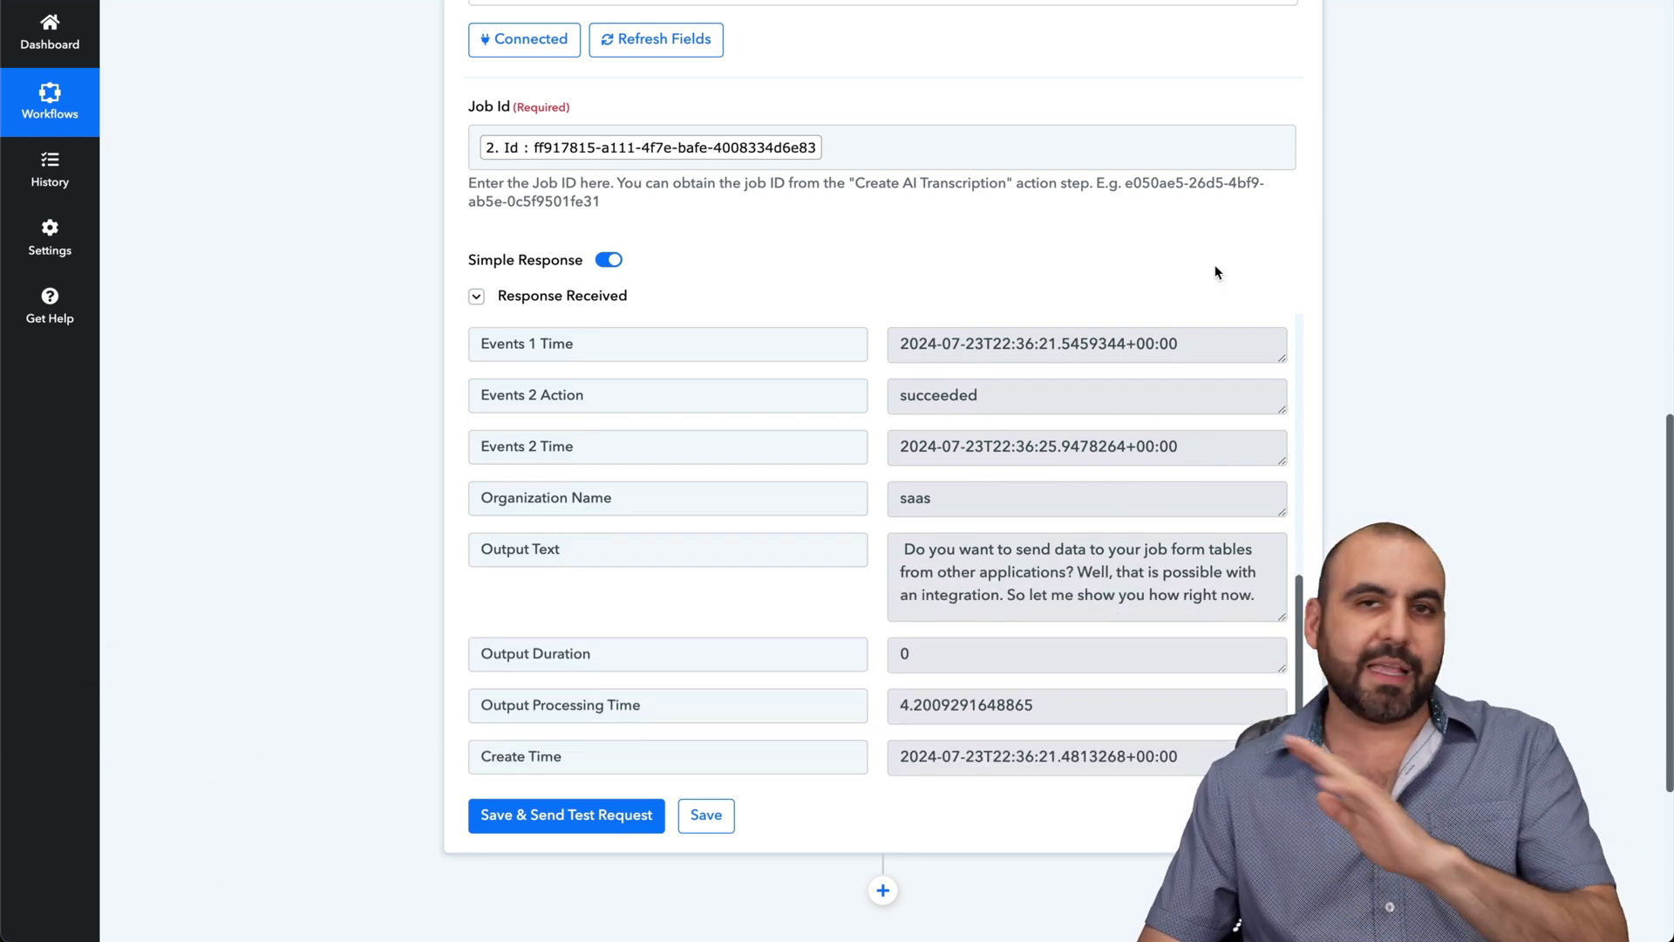
pyautogui.scroll(-3, 1215, 266)
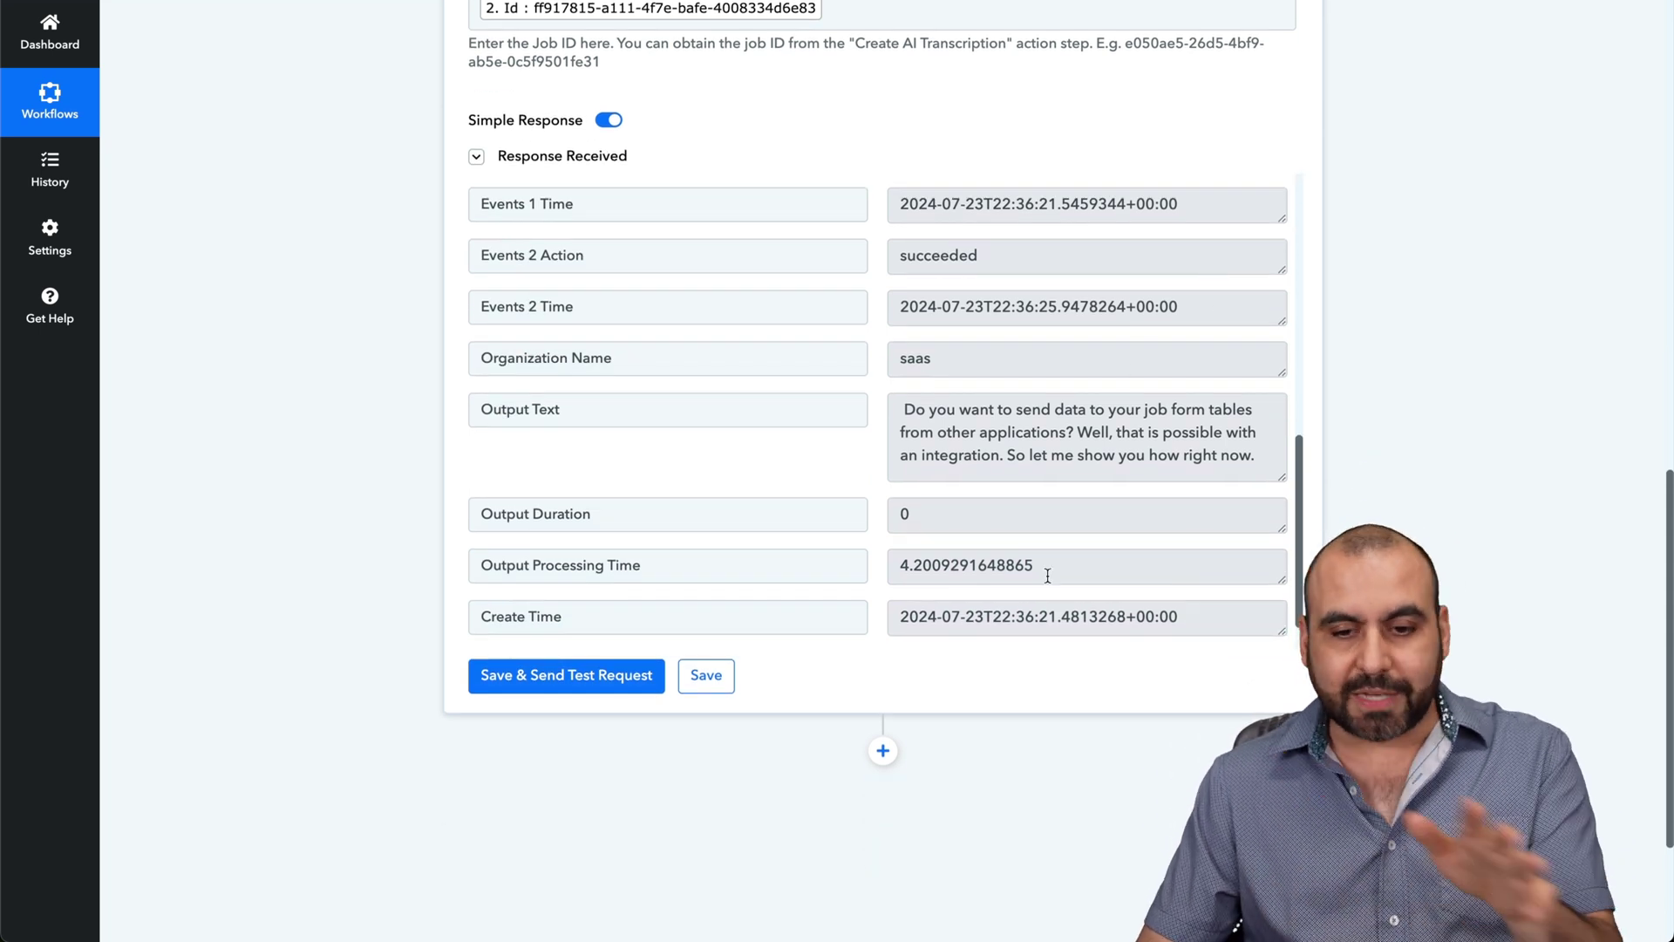
pyautogui.click(883, 750)
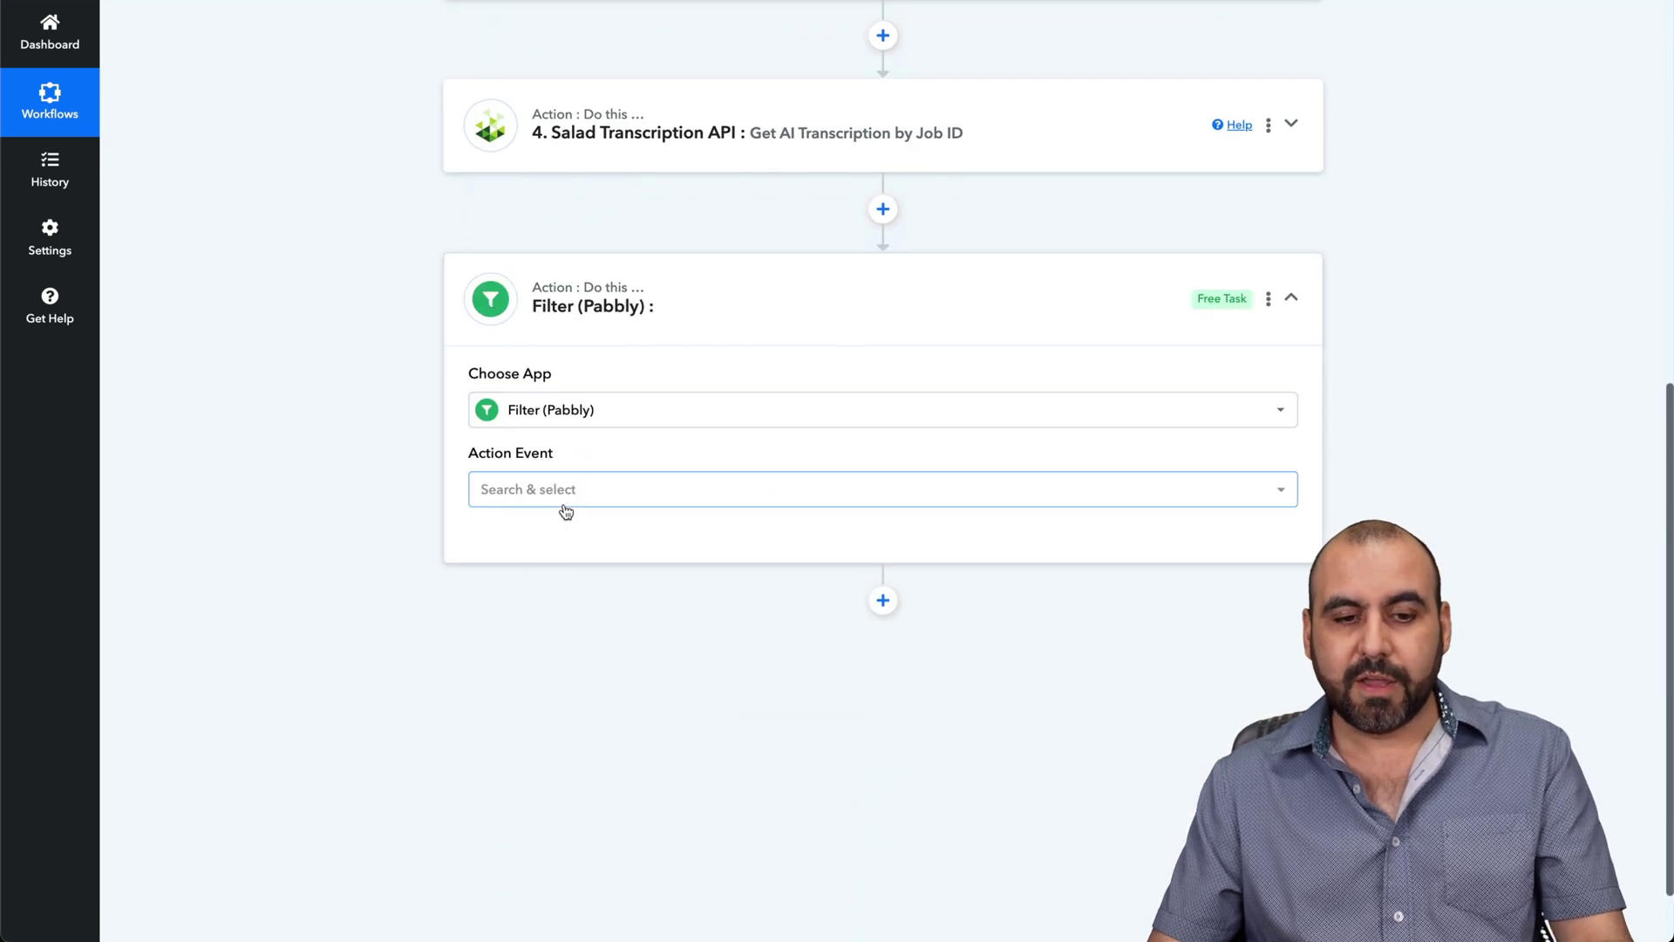
# Make step 5 a Filter (Pabbly) Filter Values step using 4. Status as the label
pyautogui.click(566, 502)
pyautogui.click(602, 585)
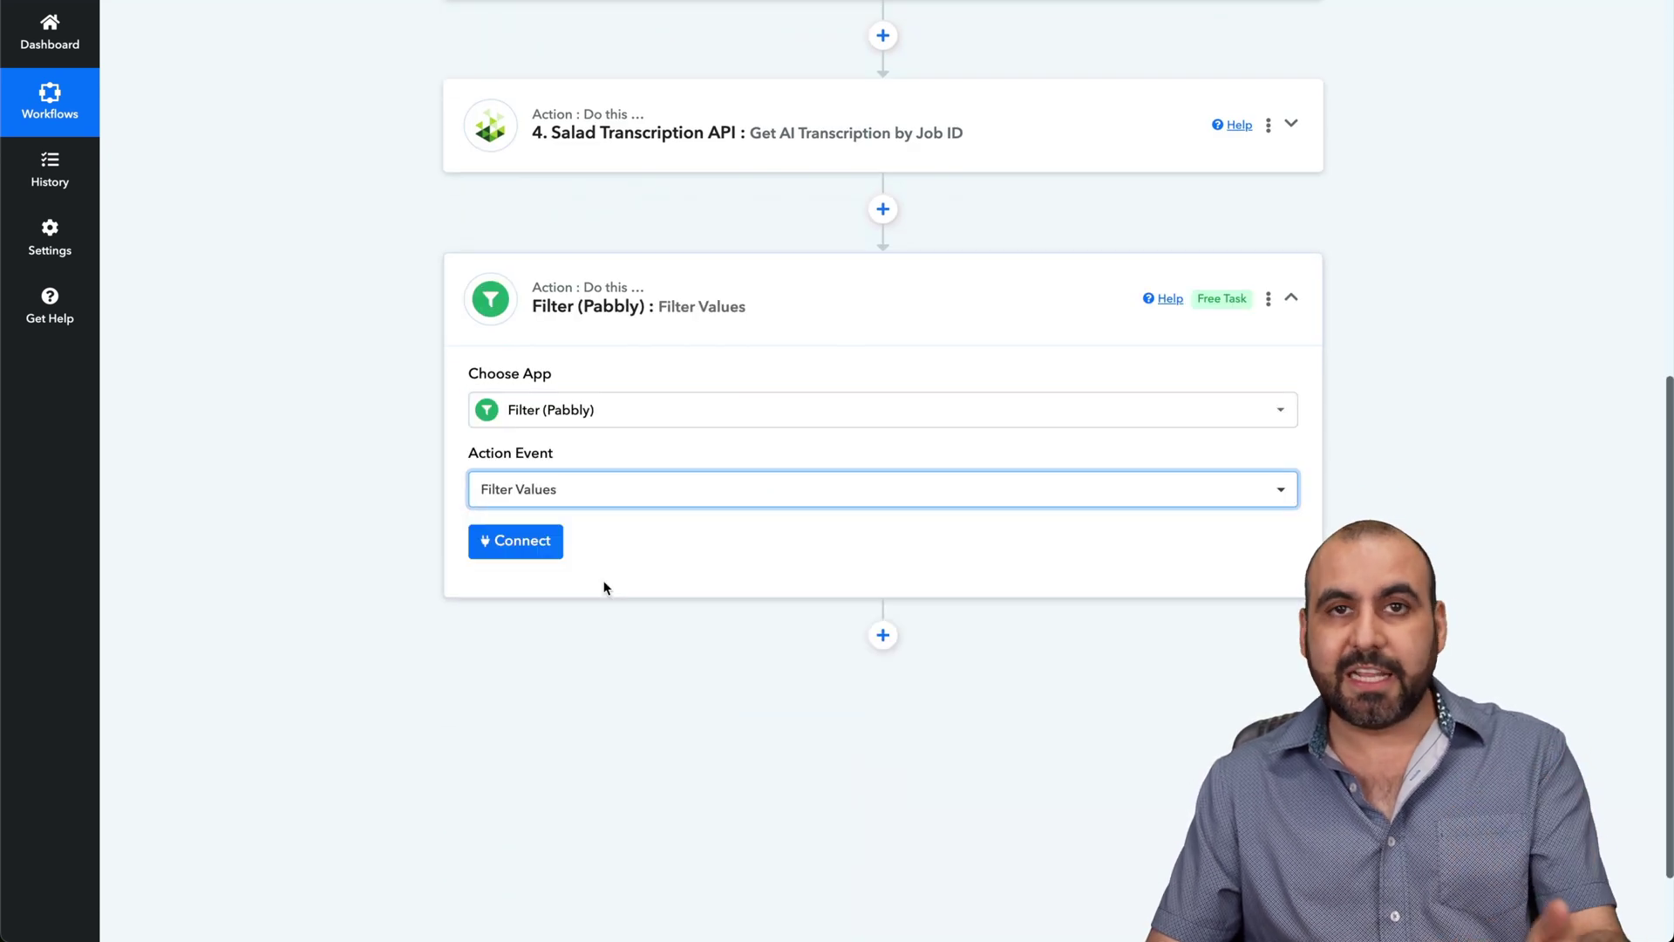
pyautogui.click(536, 546)
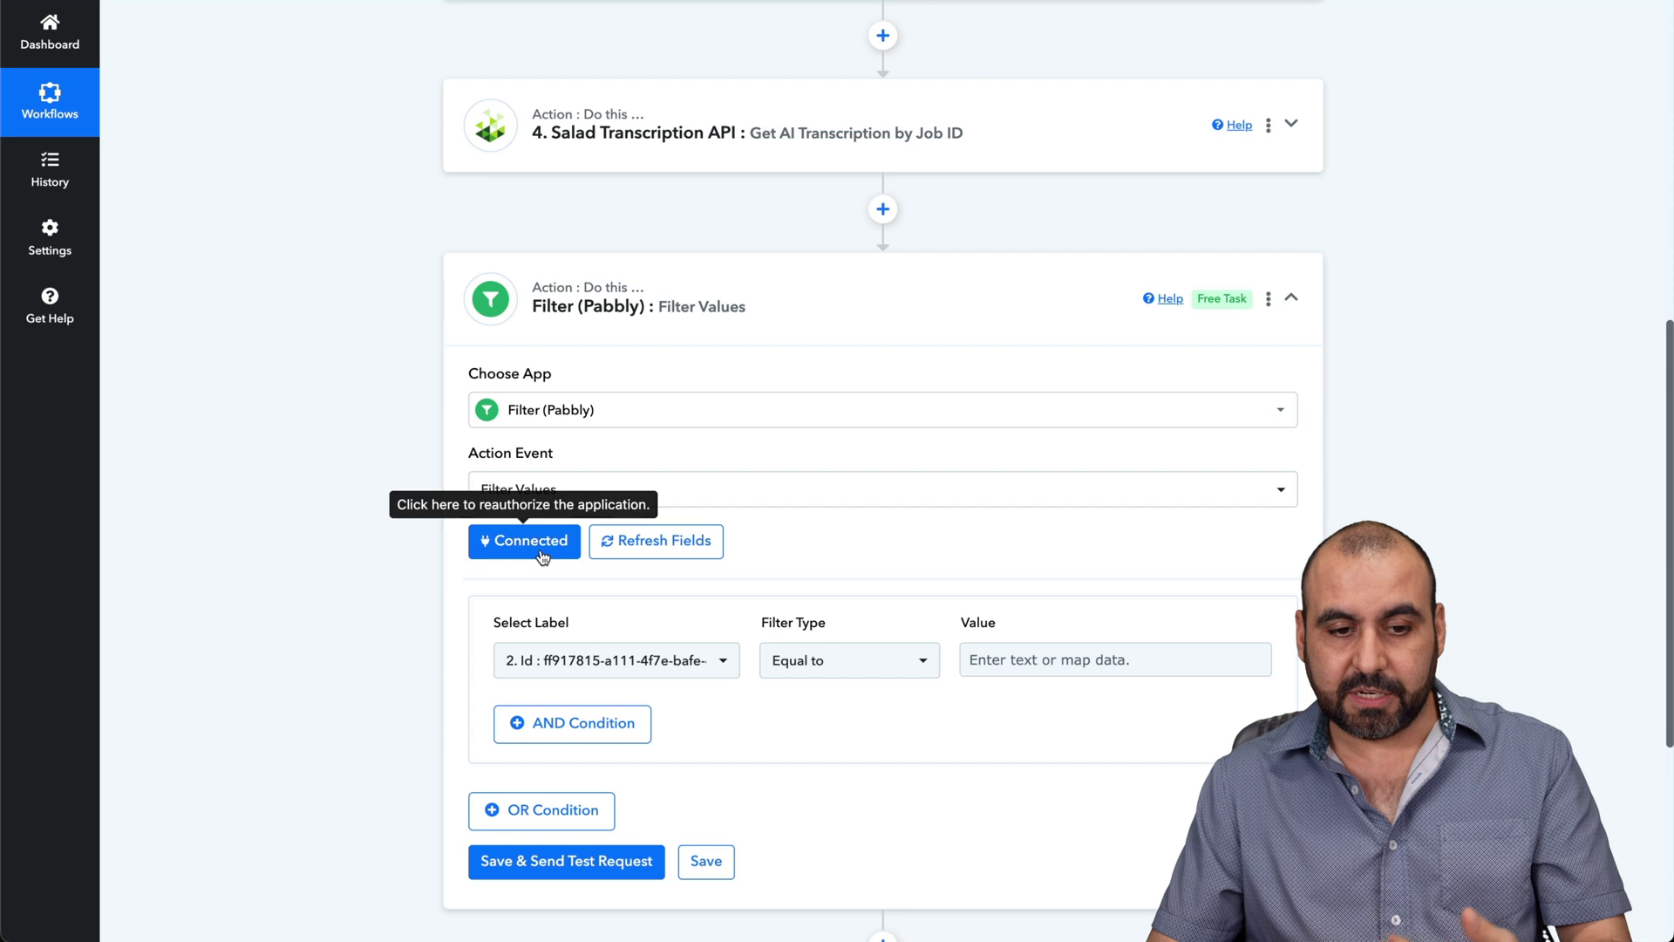
pyautogui.click(705, 663)
pyautogui.click(767, 613)
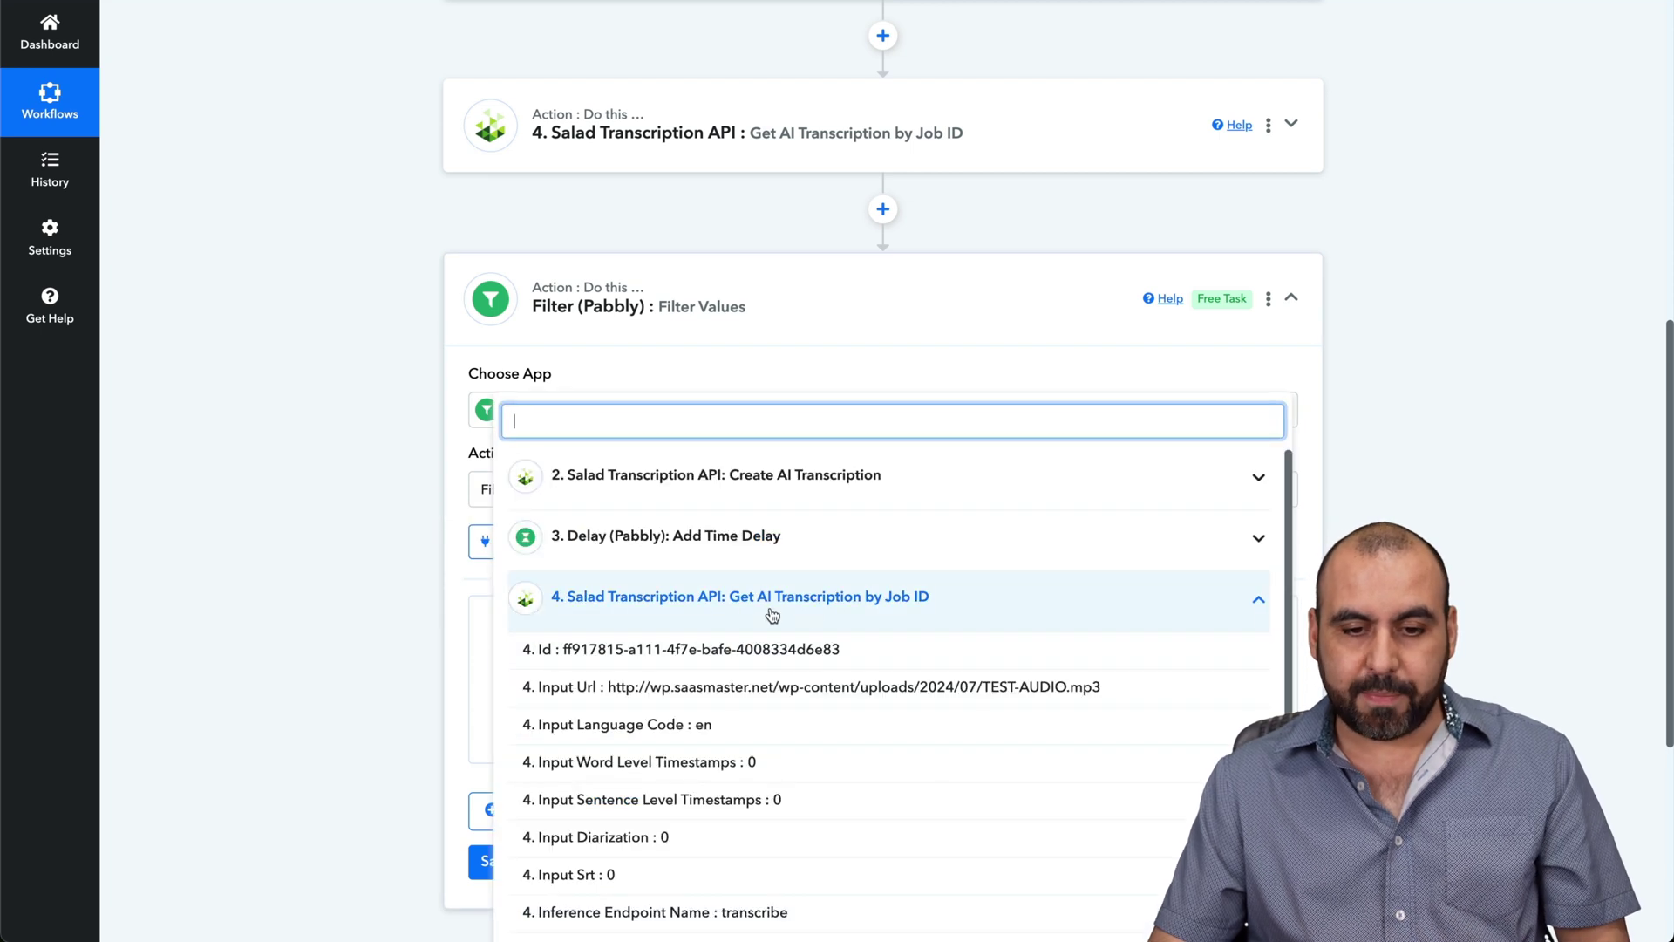
pyautogui.scroll(-2, 775, 650)
pyautogui.scroll(-3, 767, 767)
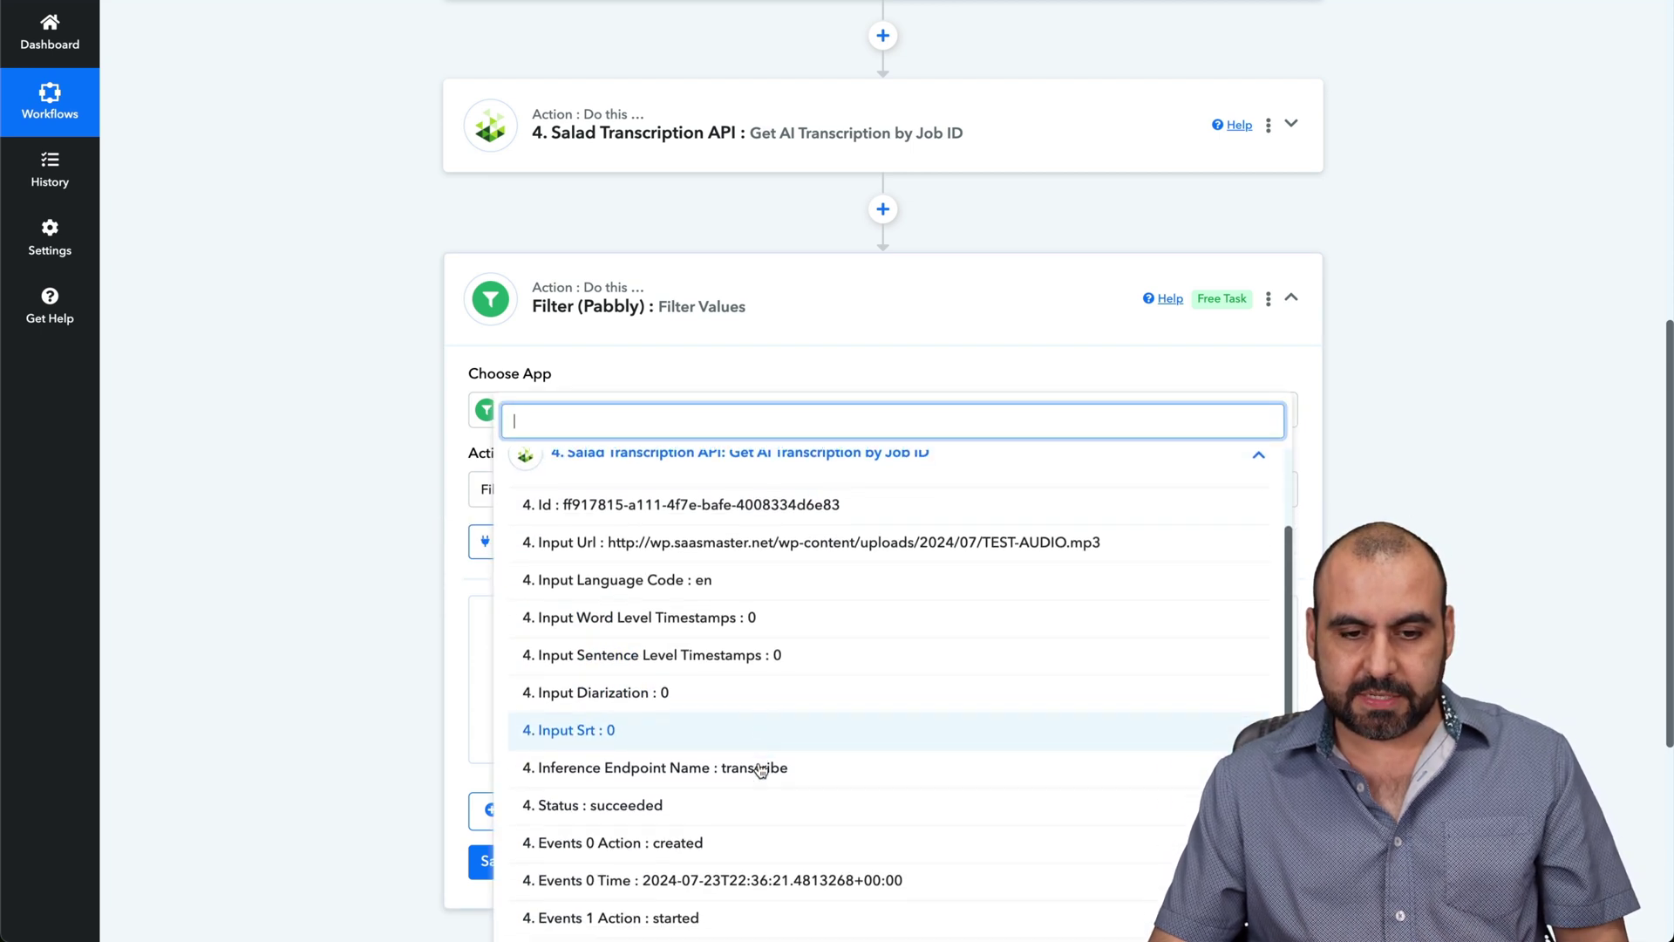
pyautogui.scroll(-1, 781, 768)
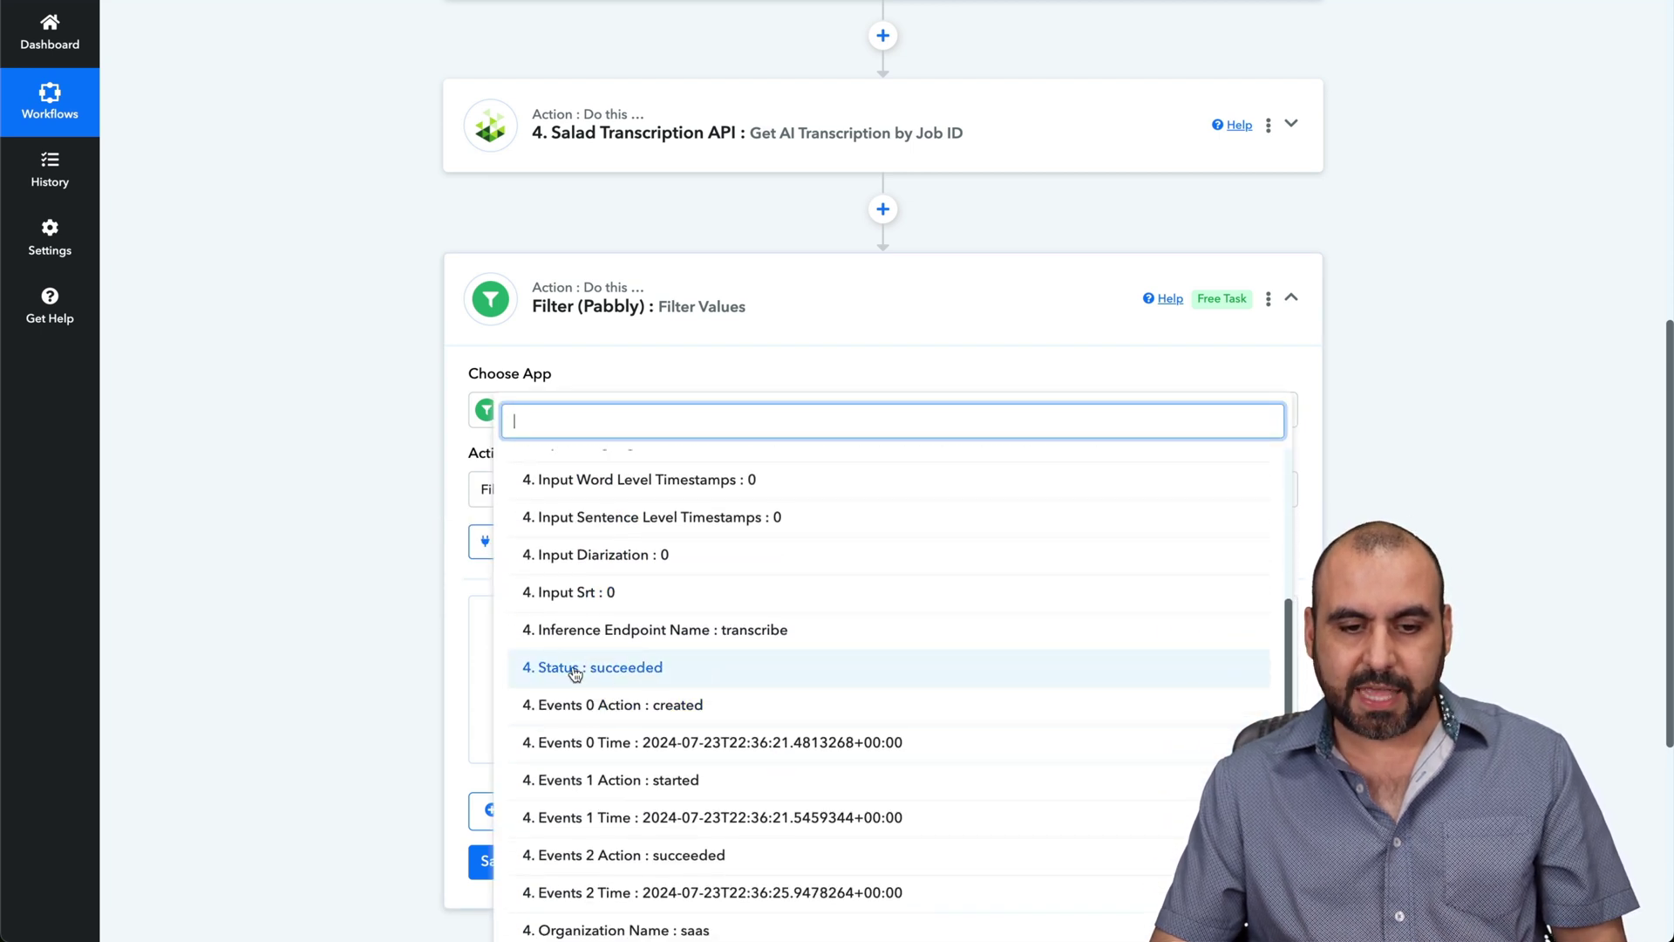
pyautogui.click(692, 682)
# Set the condition to Equal to 'succeeded', test it true, and add a new step after it
pyautogui.click(912, 660)
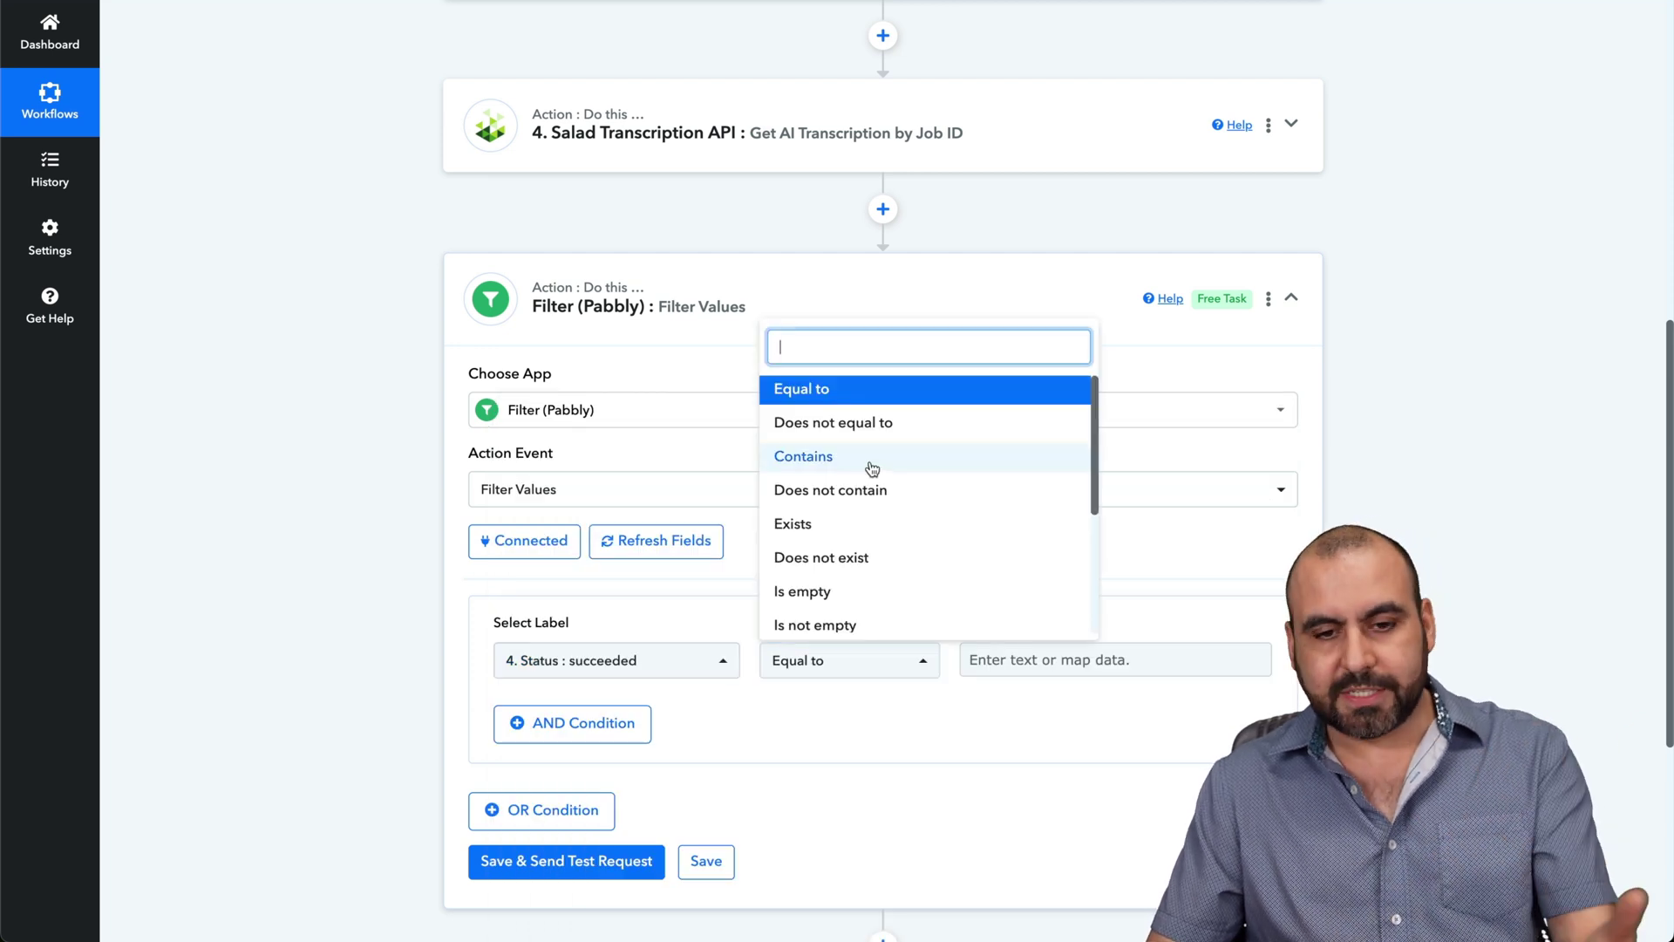
pyautogui.click(1039, 655)
pyautogui.write('succeeded')
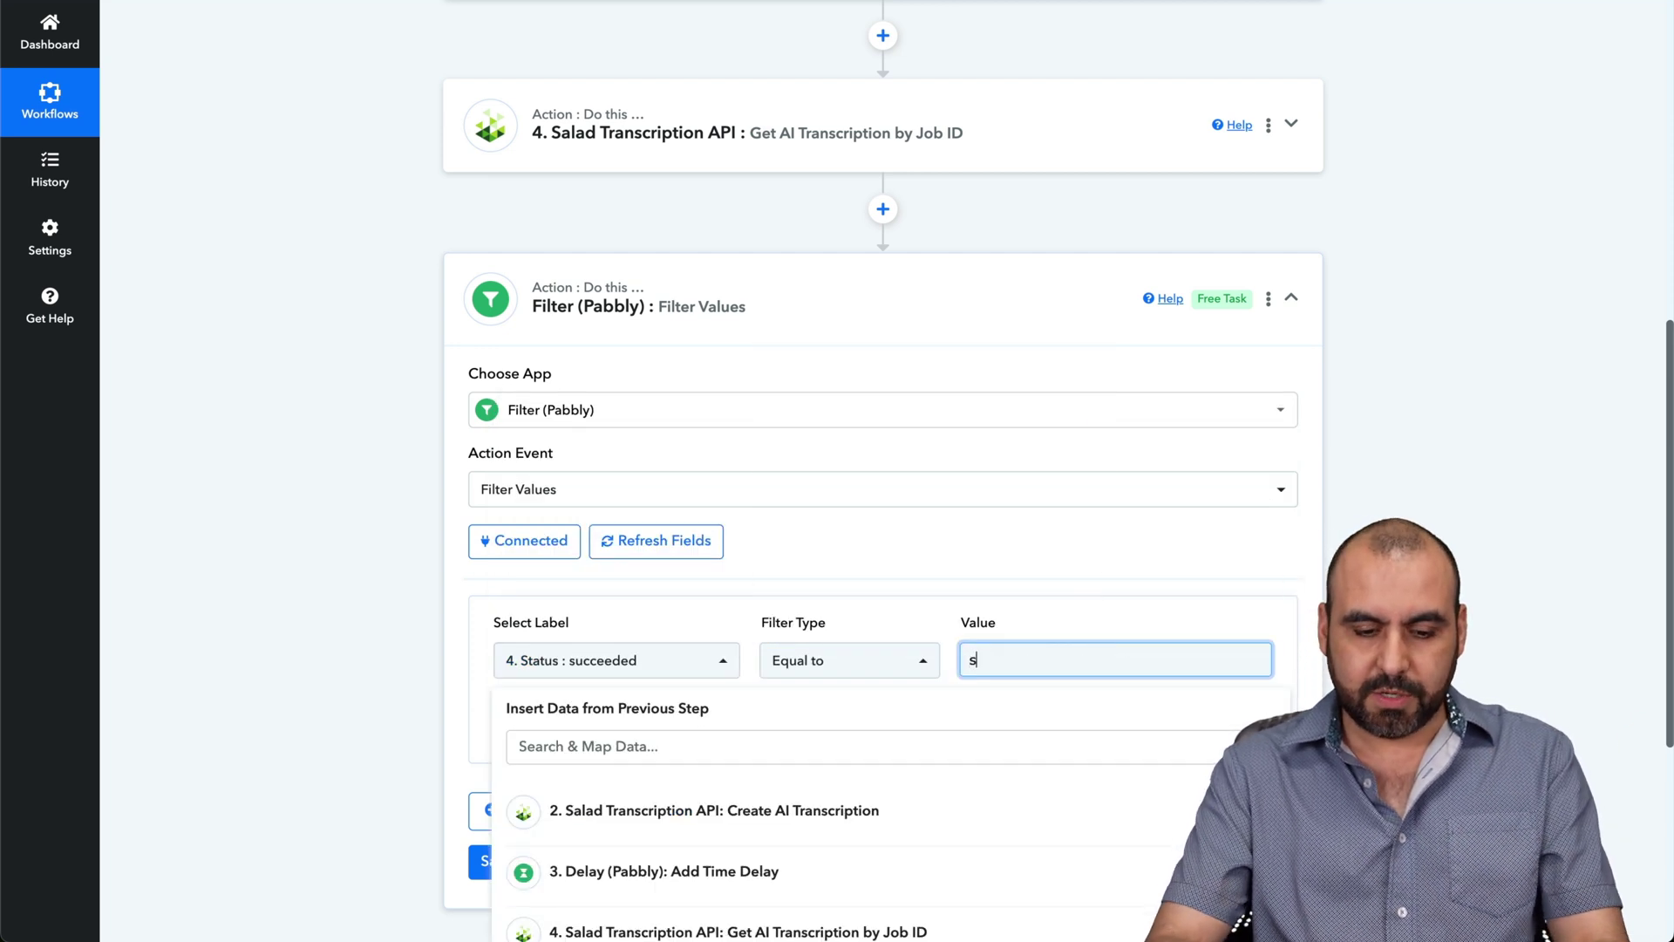
pyautogui.click(466, 593)
pyautogui.scroll(-2, 559, 742)
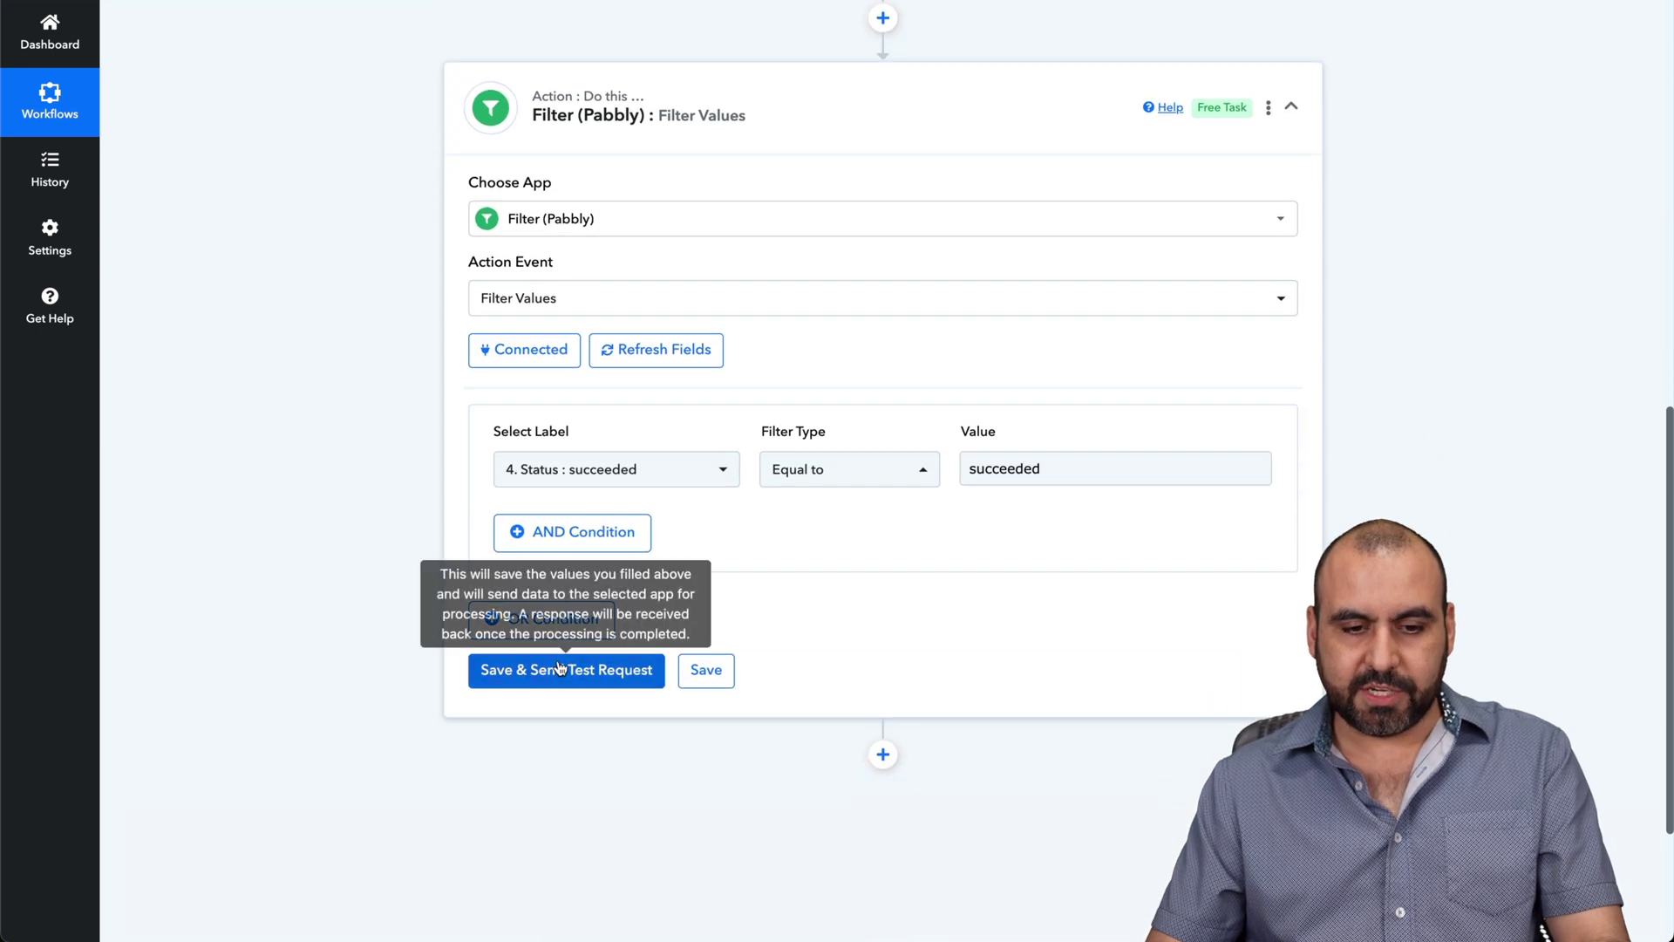
pyautogui.click(655, 687)
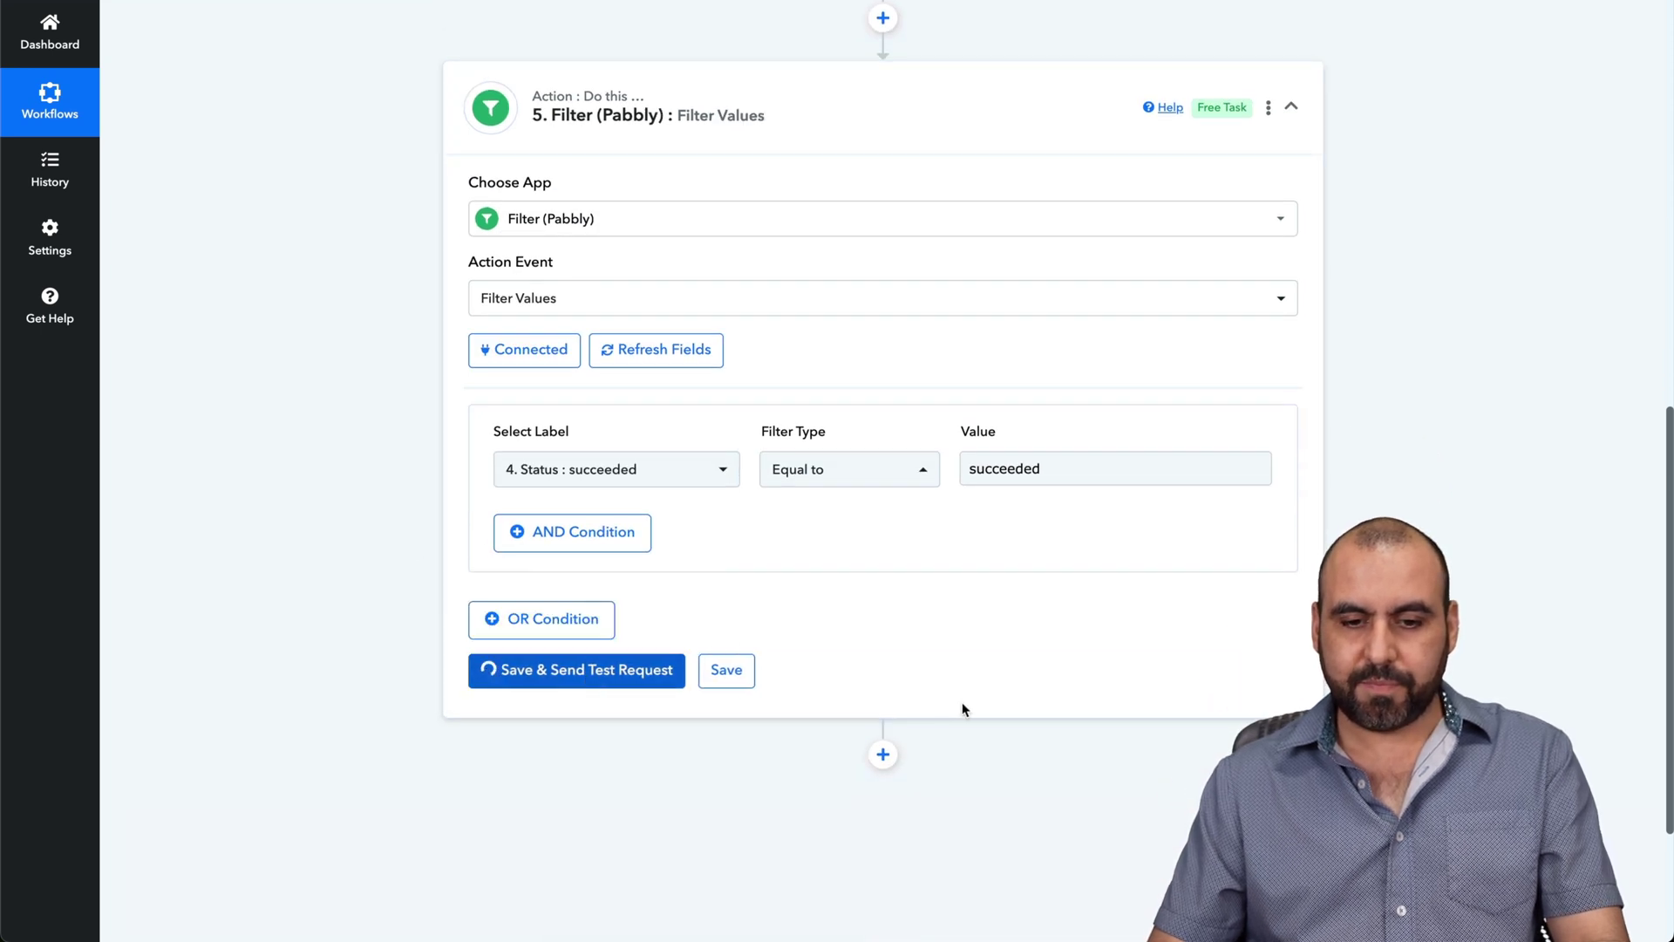
pyautogui.scroll(-2, 881, 686)
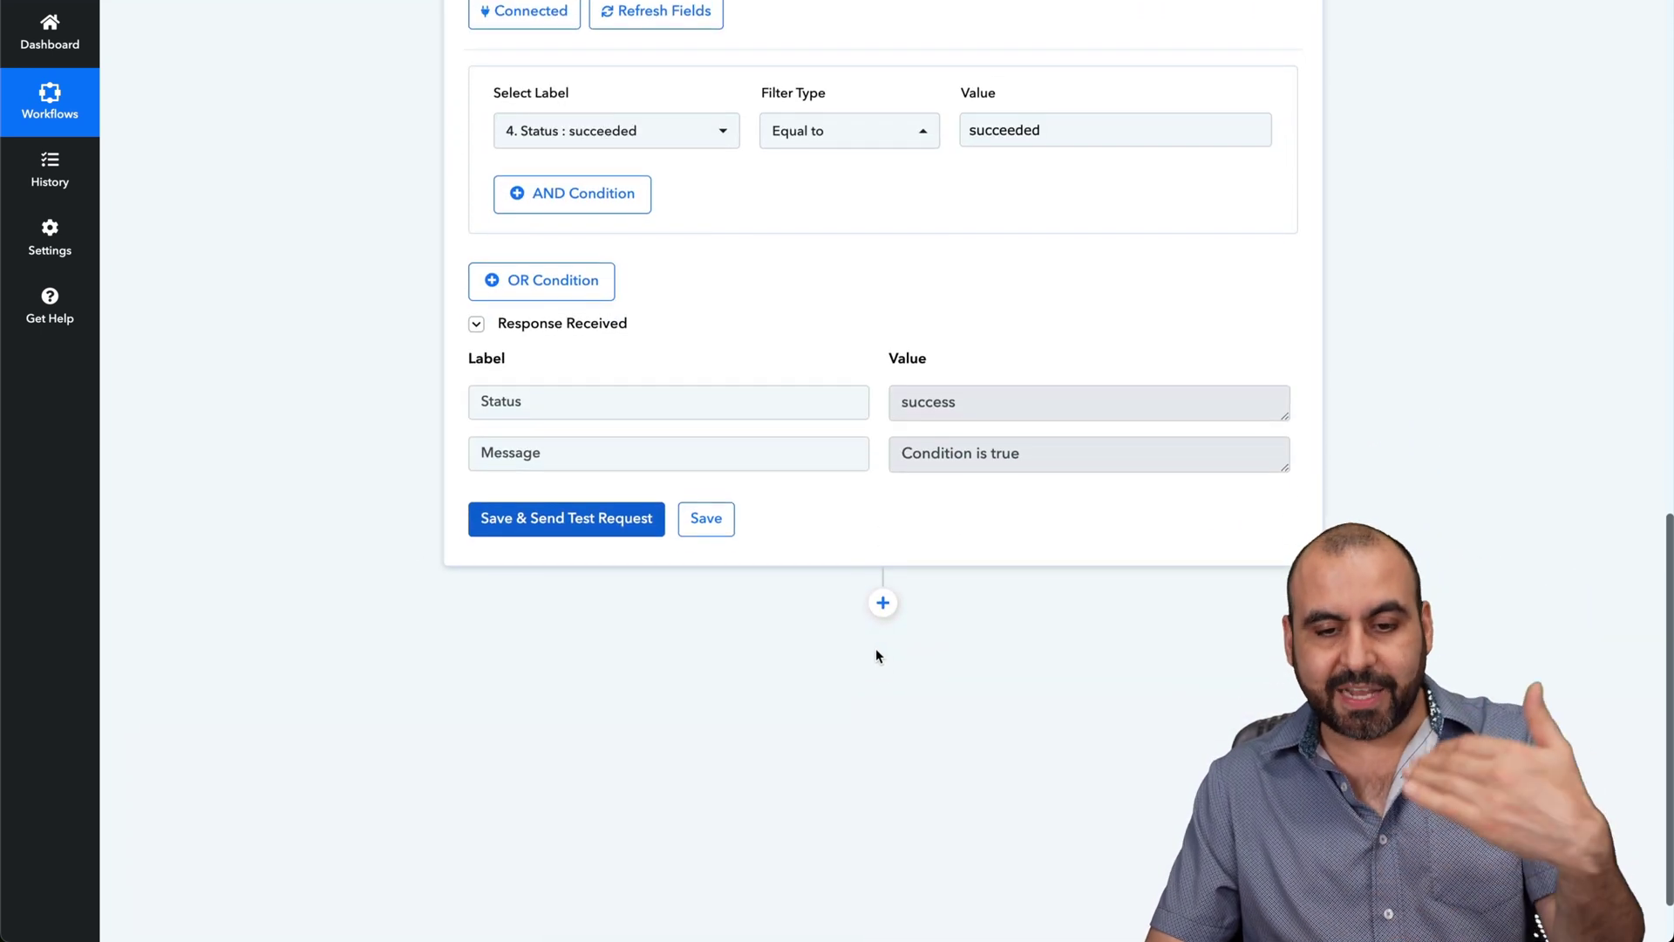
pyautogui.click(883, 601)
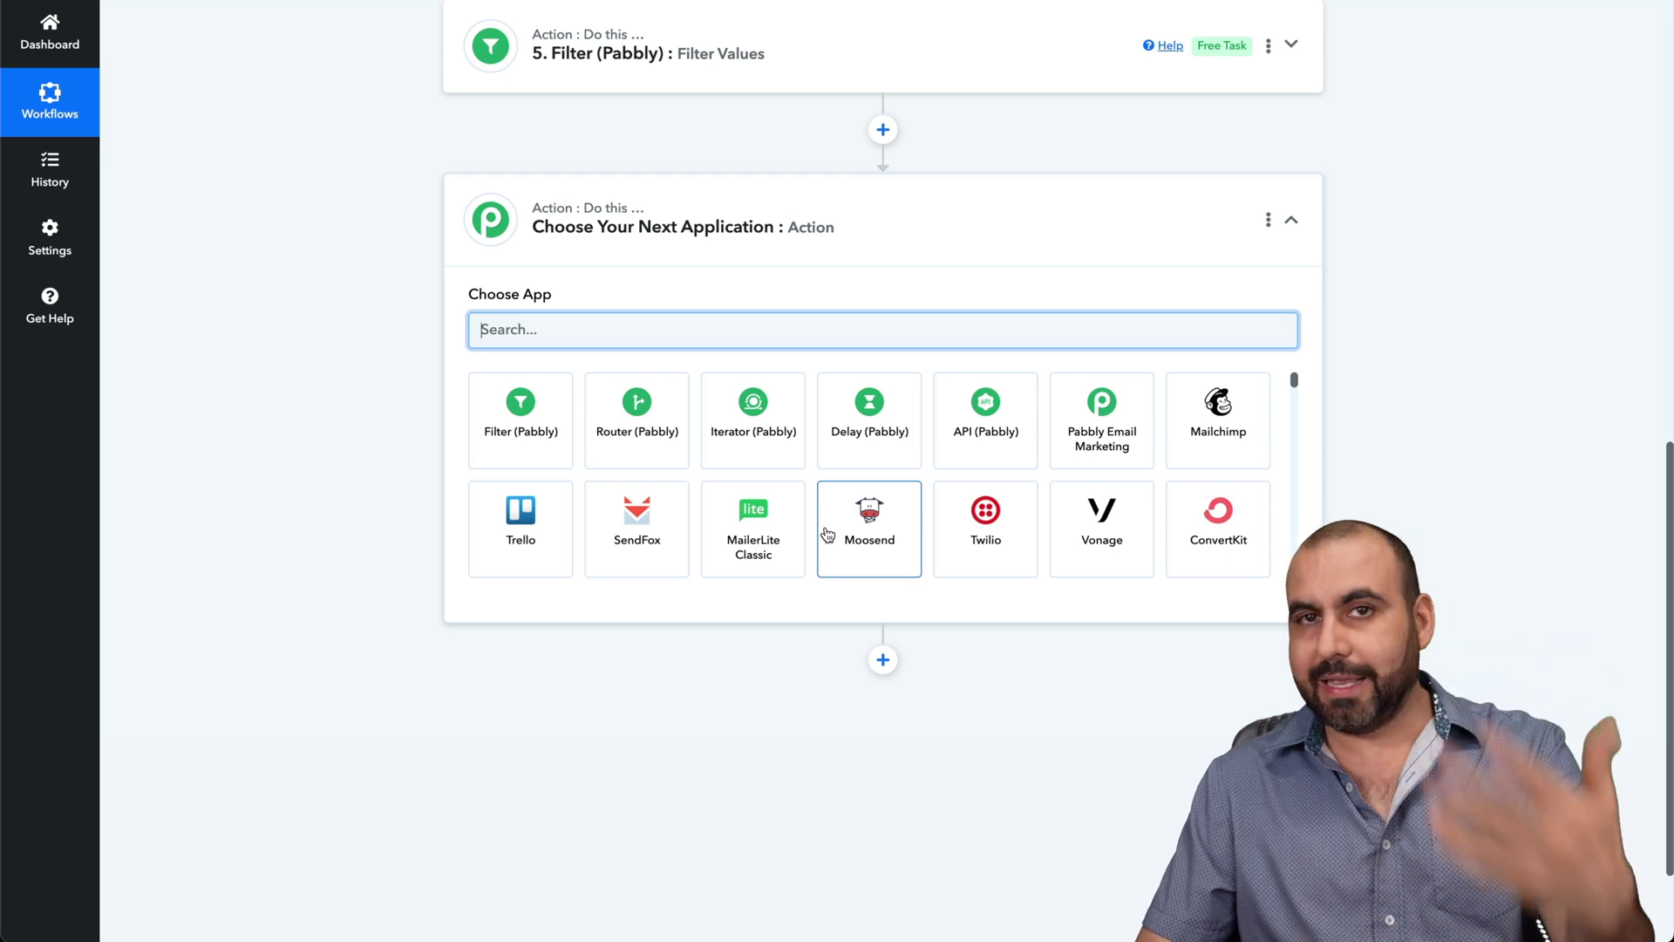
# Scroll through the app choices, then back up to review the salad workflow's five steps
pyautogui.scroll(-5, 827, 515)
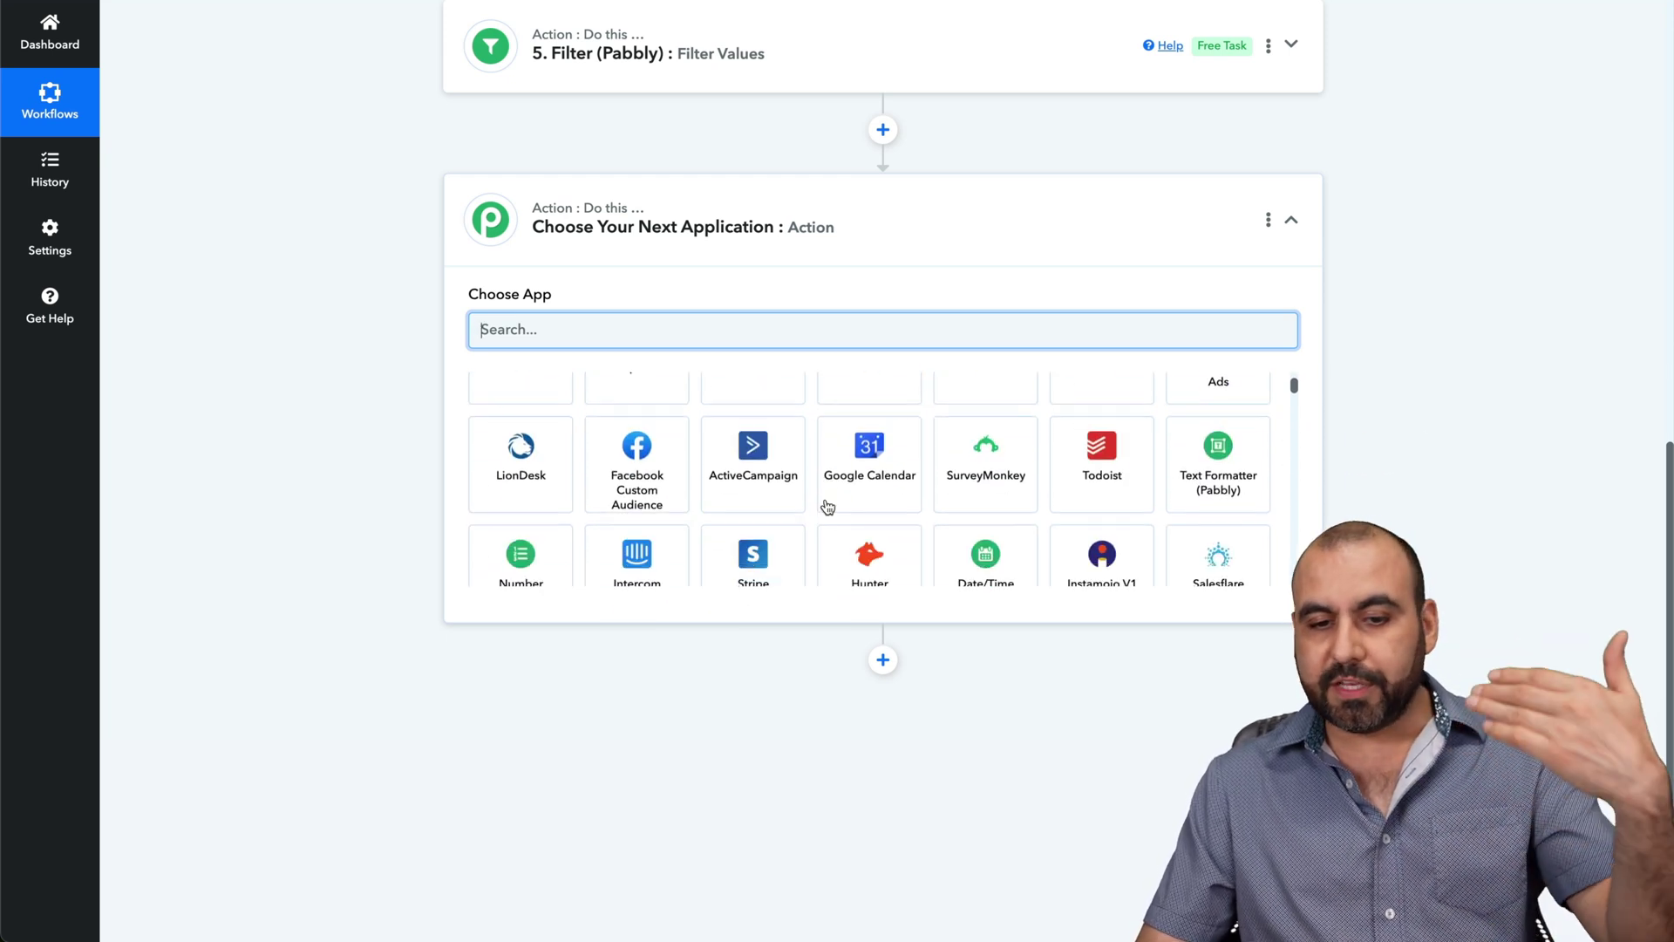
pyautogui.scroll(-10, 828, 507)
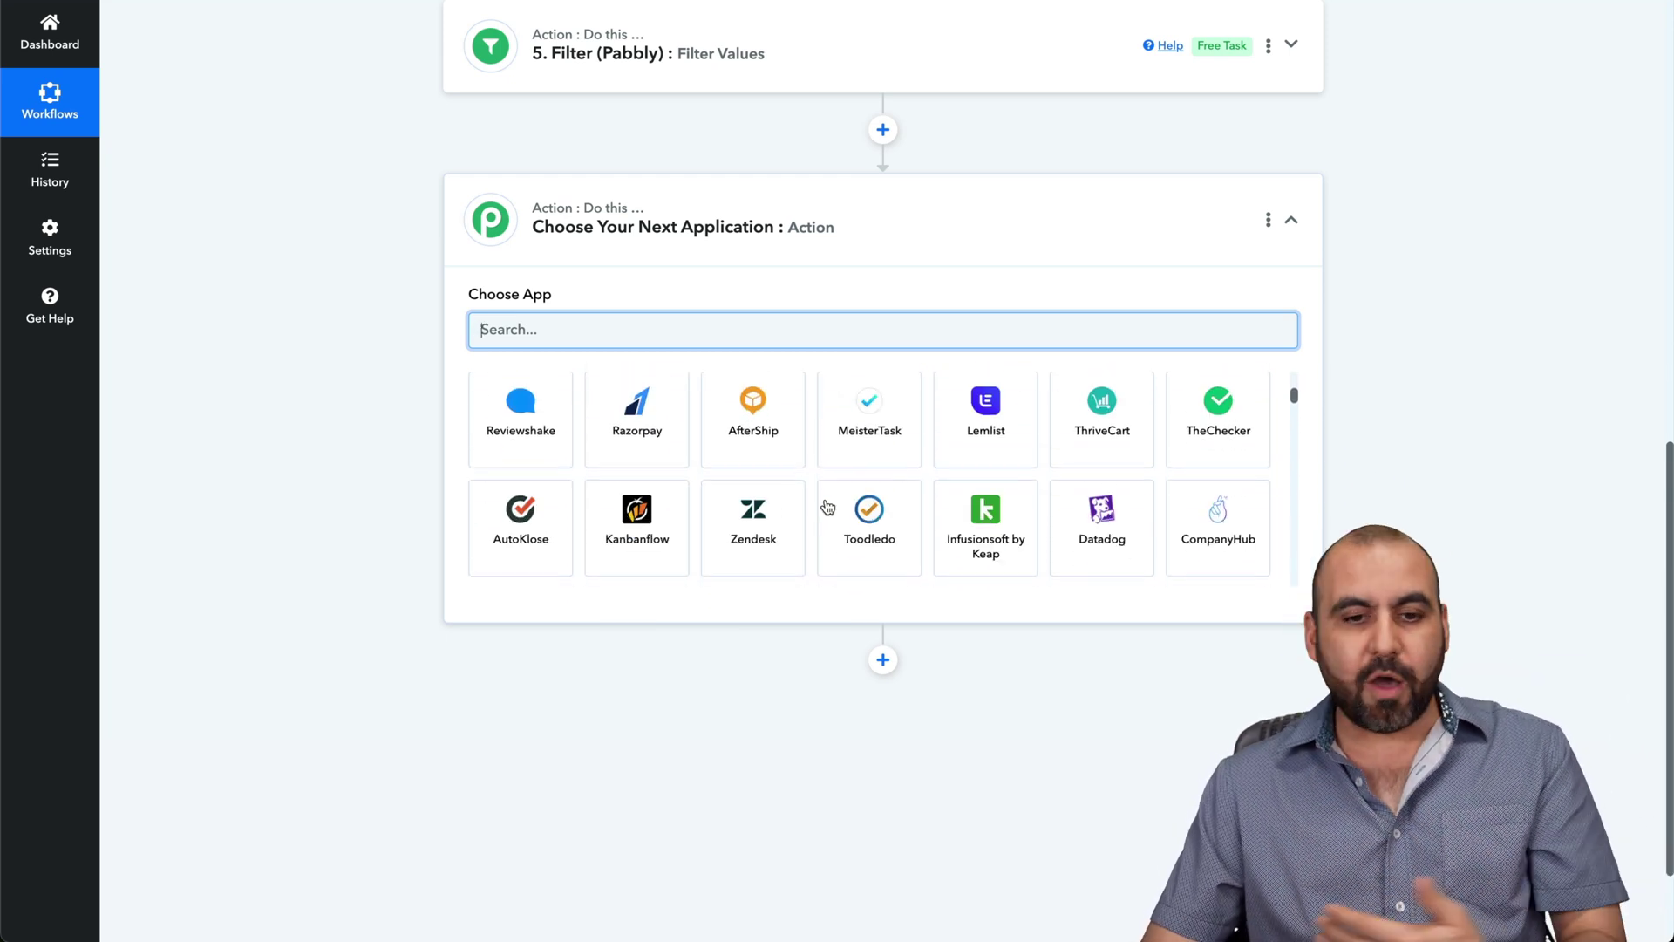
pyautogui.scroll(-10, 827, 506)
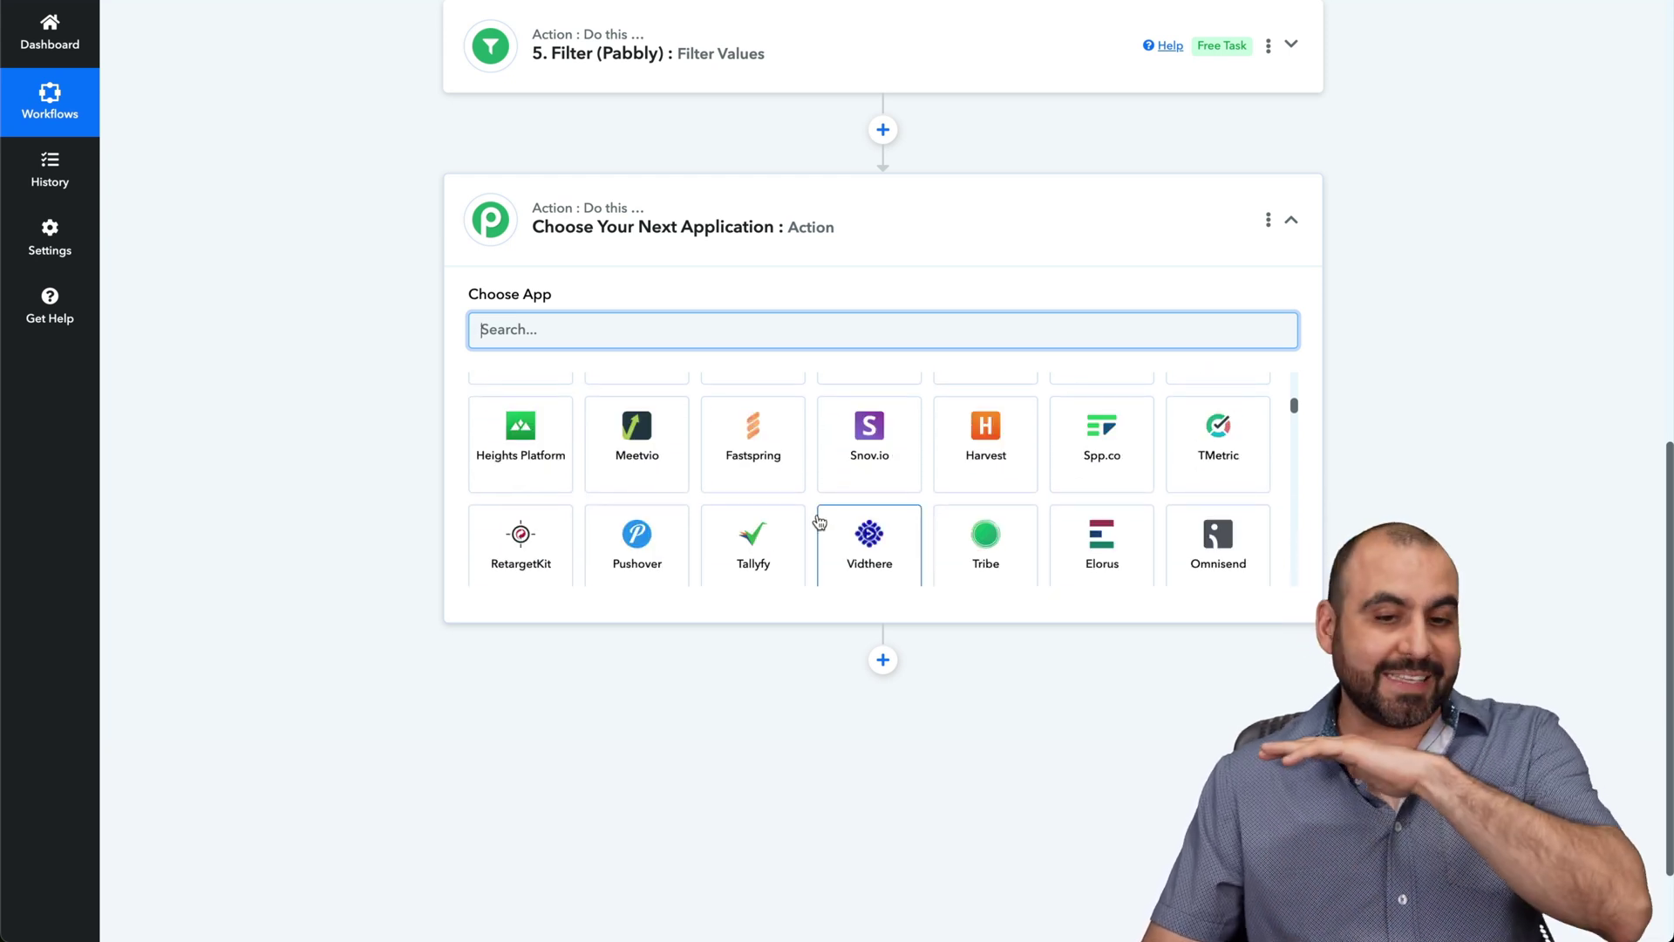
pyautogui.scroll(10, 293, 317)
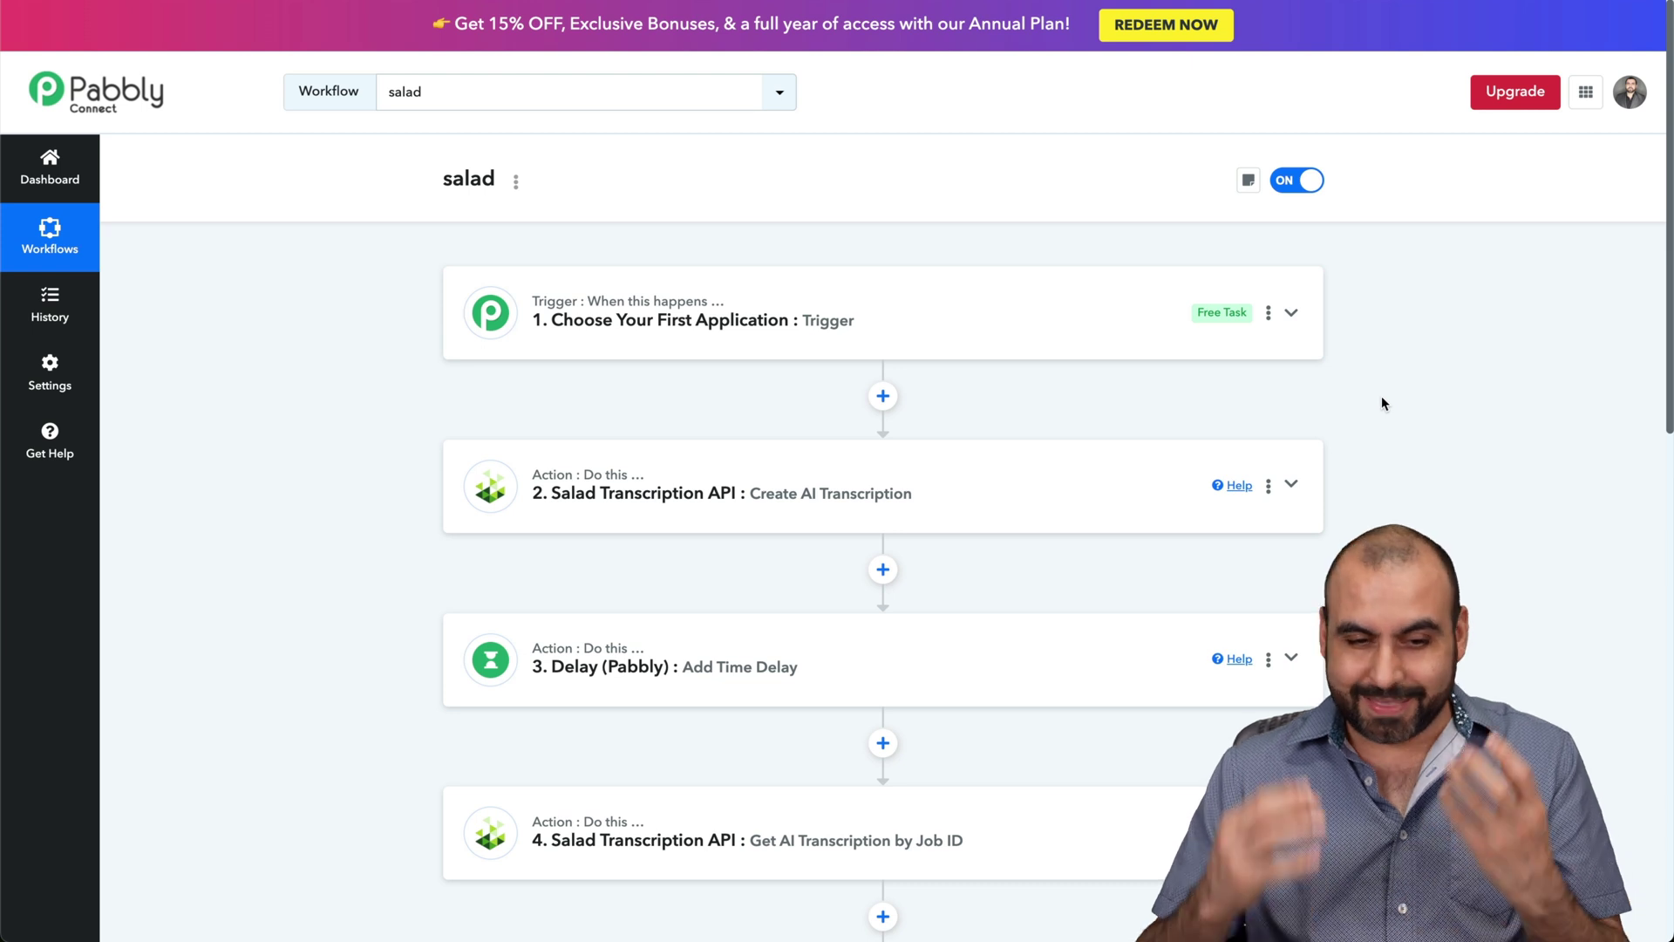
pyautogui.scroll(-2, 1382, 402)
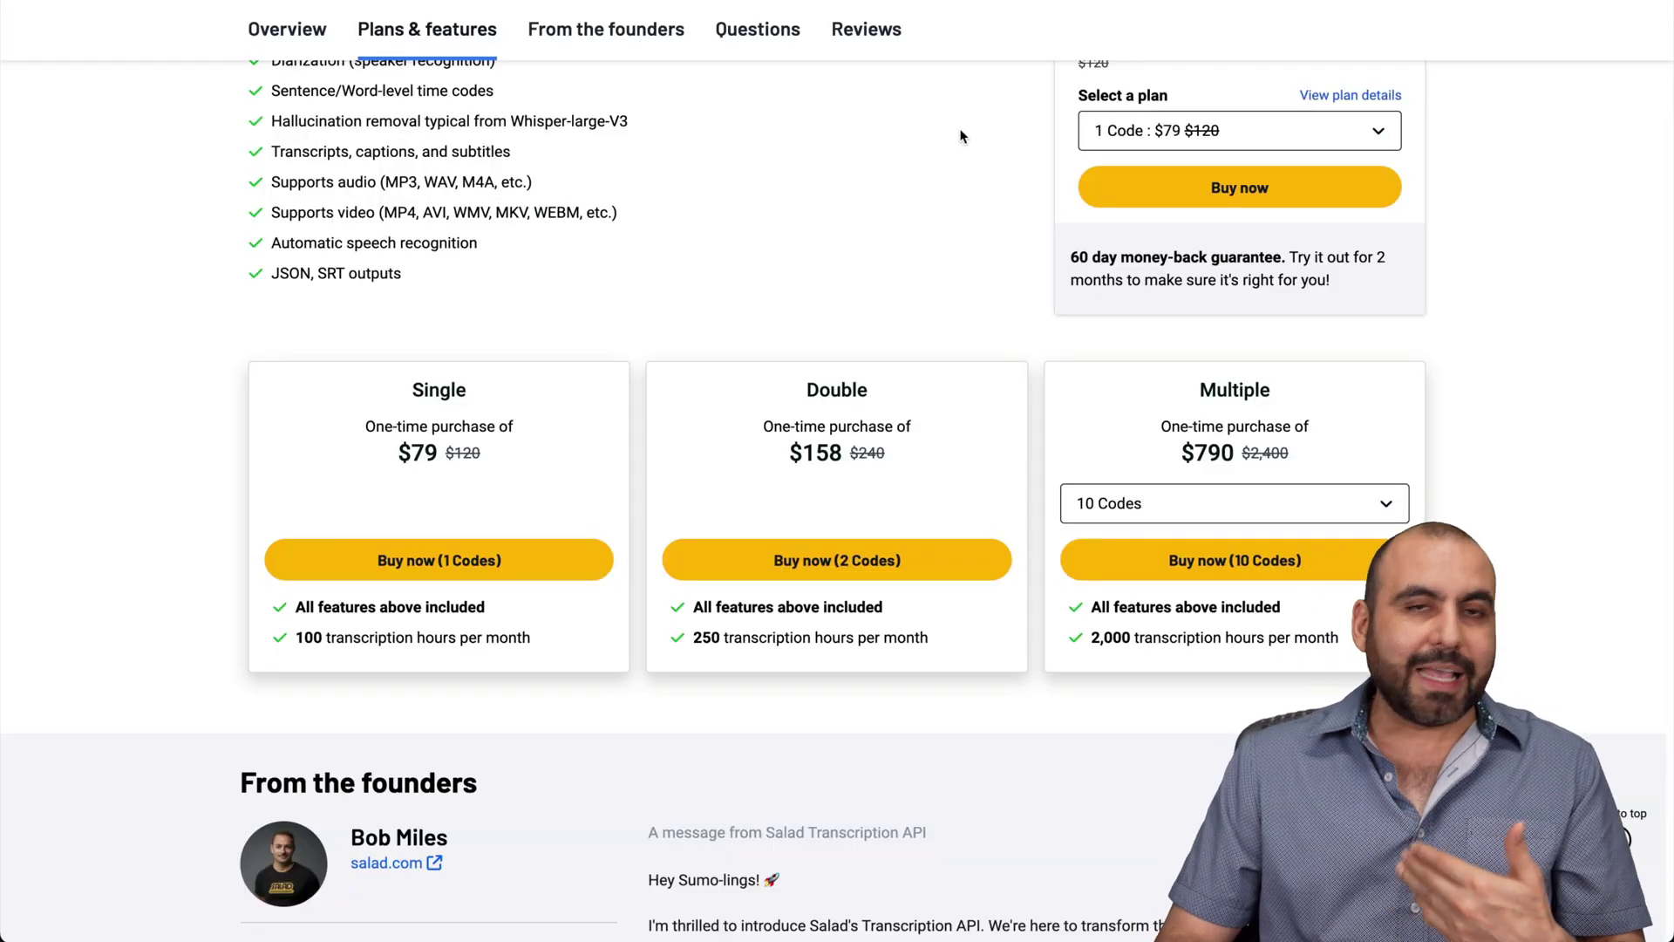
pyautogui.scroll(15, 962, 136)
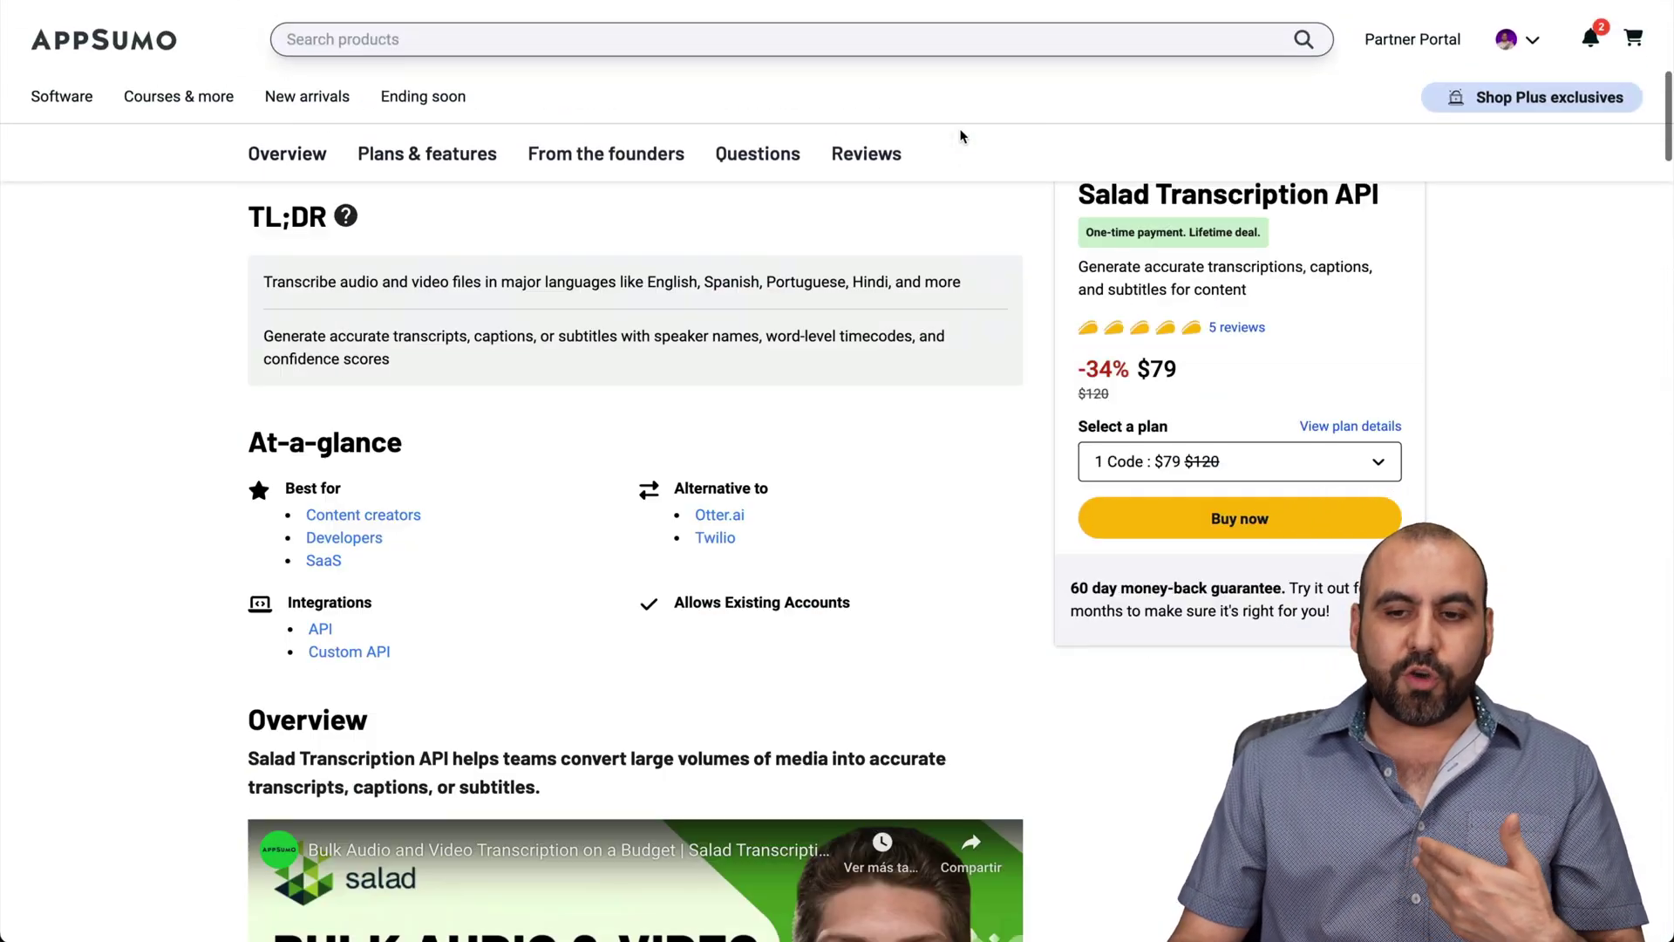